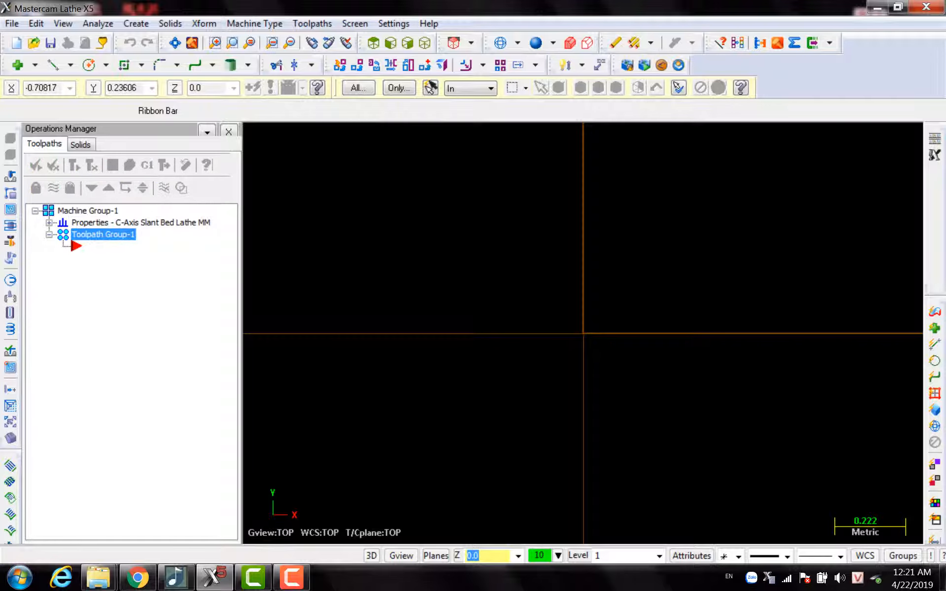
Sketch a rectangle from the origin, about 0.35 mm wide and 1.36 mm high, and enter 20 as its width.
{"action": "scroll", "coordinate": [380, 192], "scroll_direction": "down", "scroll_amount": 2}
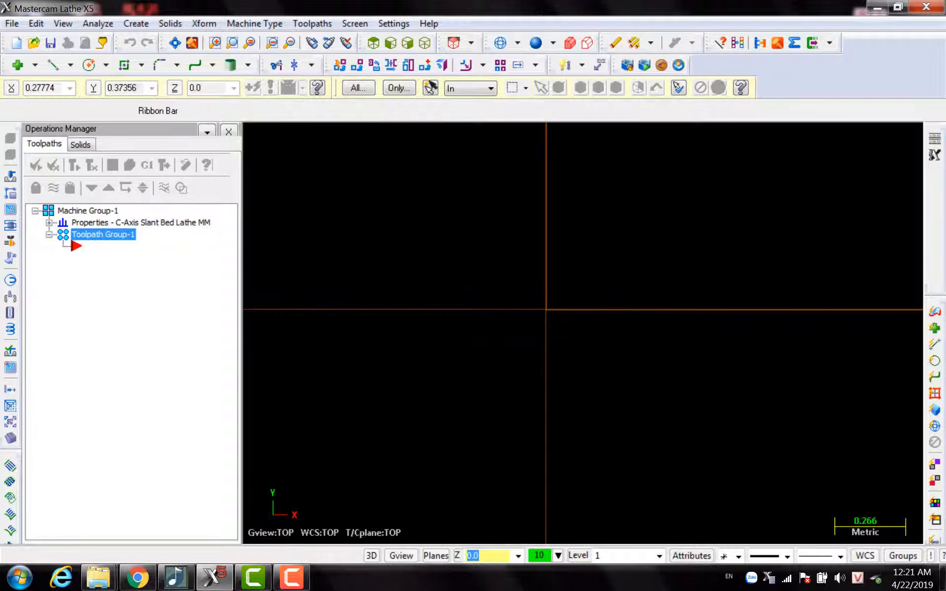
{"action": "scroll", "coordinate": [620, 211], "scroll_direction": "up", "scroll_amount": 2}
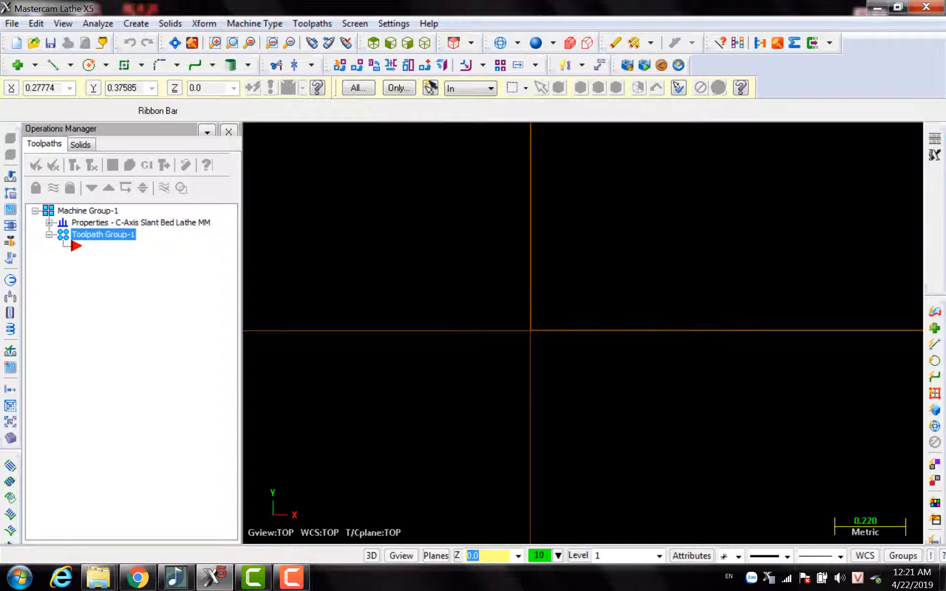
{"action": "scroll", "coordinate": [621, 208], "scroll_direction": "up", "scroll_amount": 1}
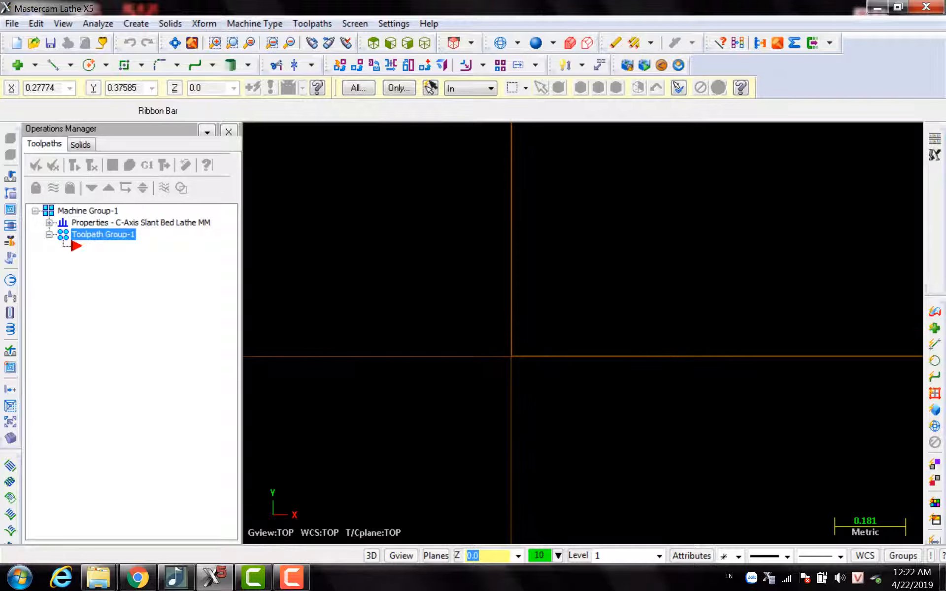
{"action": "scroll", "coordinate": [559, 237], "scroll_direction": "up", "scroll_amount": 1}
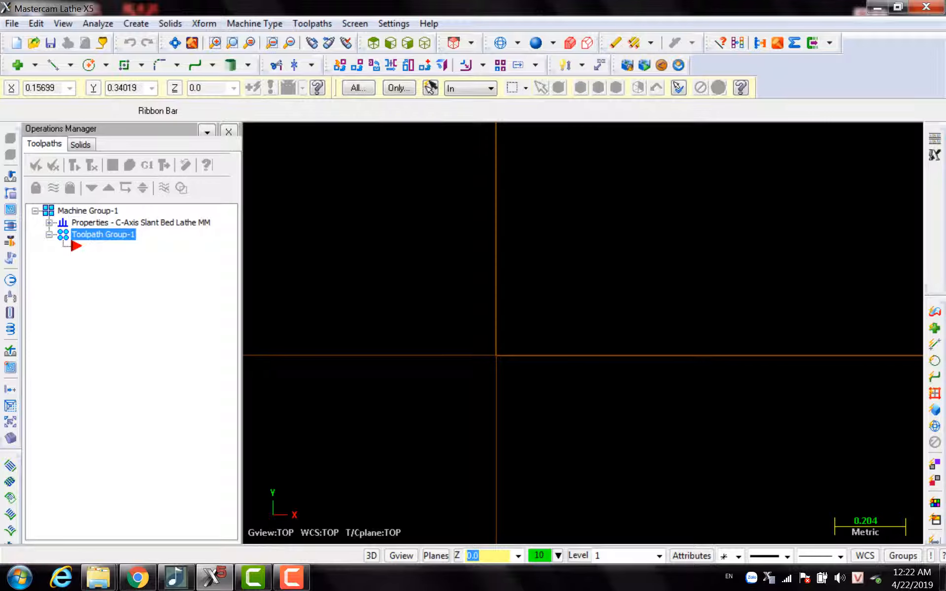
{"action": "left_click", "coordinate": [125, 65]}
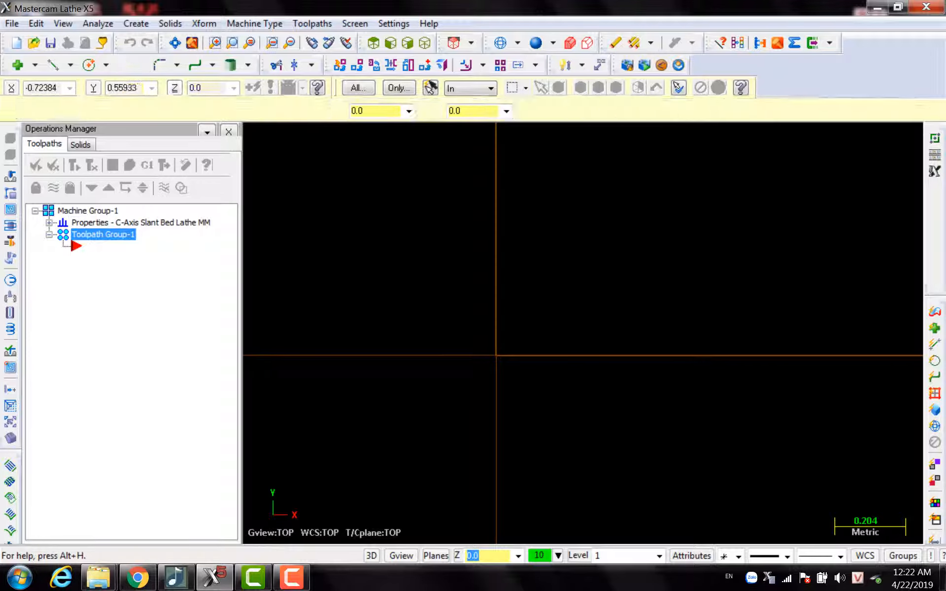
{"action": "left_click", "coordinate": [496, 355]}
{"action": "scroll", "coordinate": [479, 457], "scroll_direction": "down", "scroll_amount": 4}
{"action": "scroll", "coordinate": [469, 478], "scroll_direction": "down", "scroll_amount": 4}
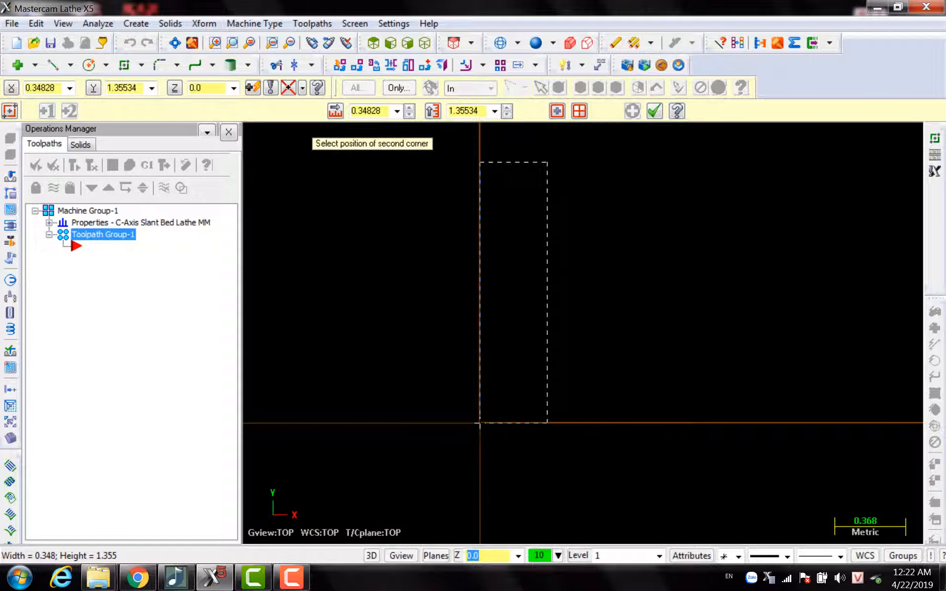
{"action": "left_click", "coordinate": [547, 162]}
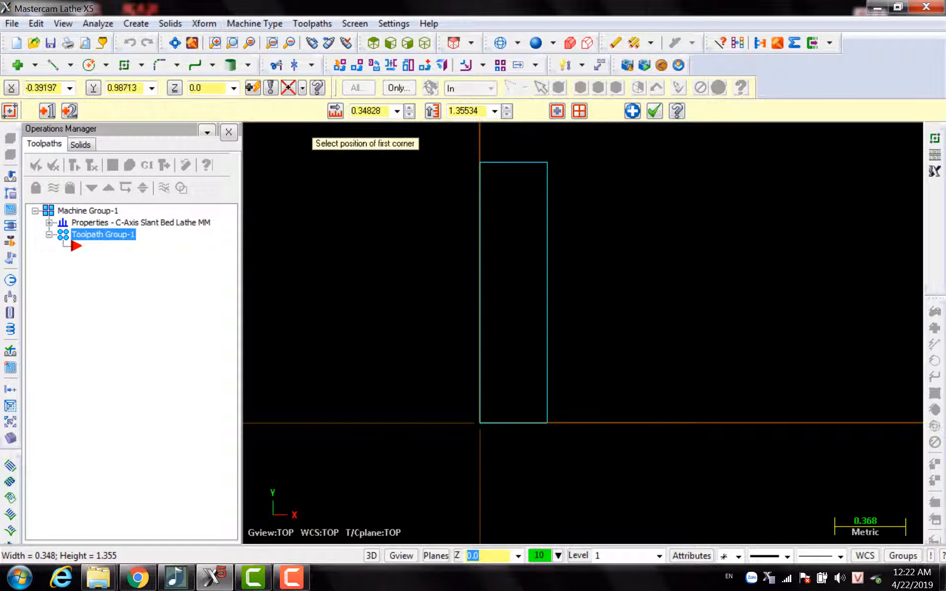
{"action": "left_click", "coordinate": [336, 111]}
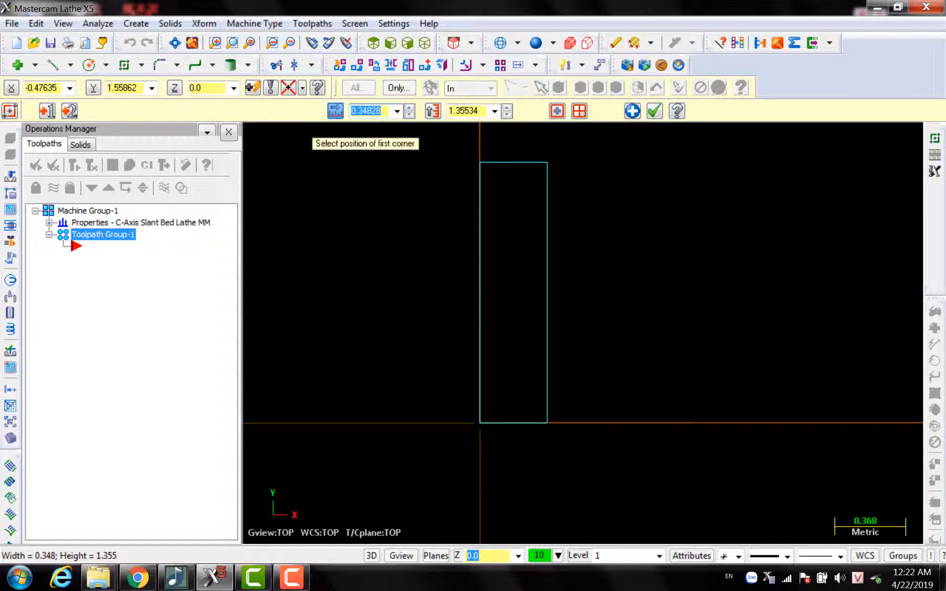
{"action": "type", "text": "20"}
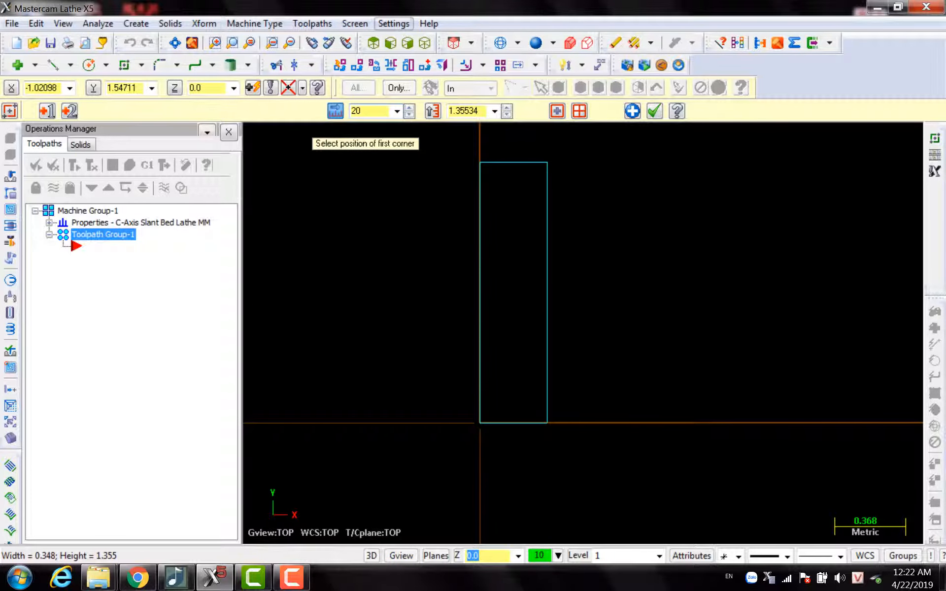
Check the analysis units and decimal precision in the system configuration and accept the existing settings.
{"action": "left_click", "coordinate": [394, 23]}
{"action": "left_click", "coordinate": [433, 40]}
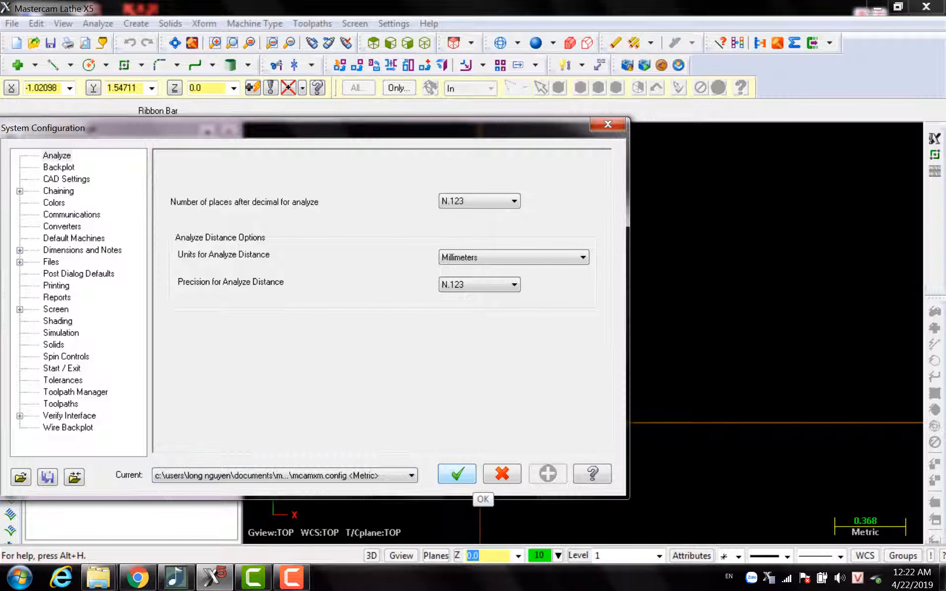
{"action": "left_click", "coordinate": [457, 474]}
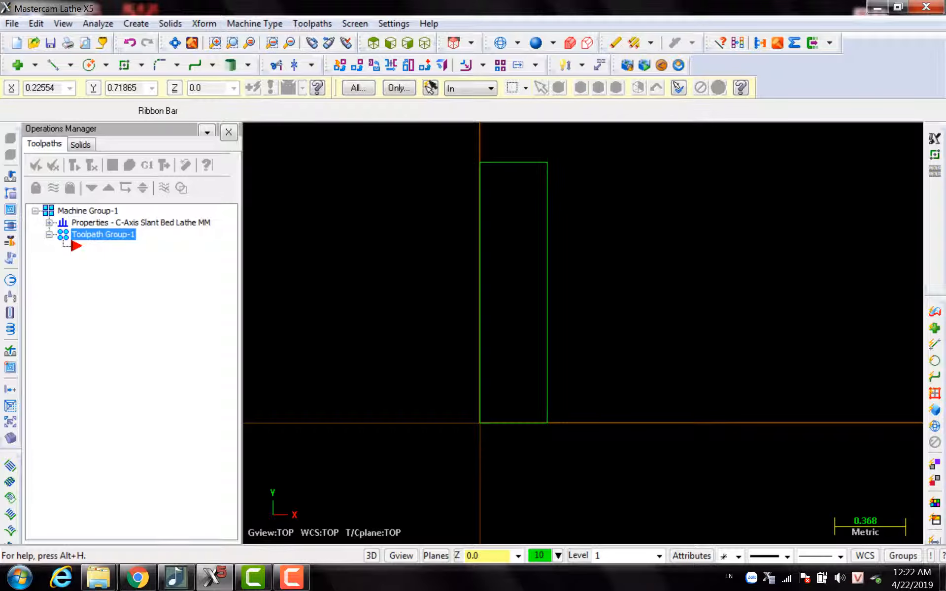
Select all four lines of the rectangle at the origin and delete them.
{"action": "scroll", "coordinate": [413, 242], "scroll_direction": "down", "scroll_amount": 2}
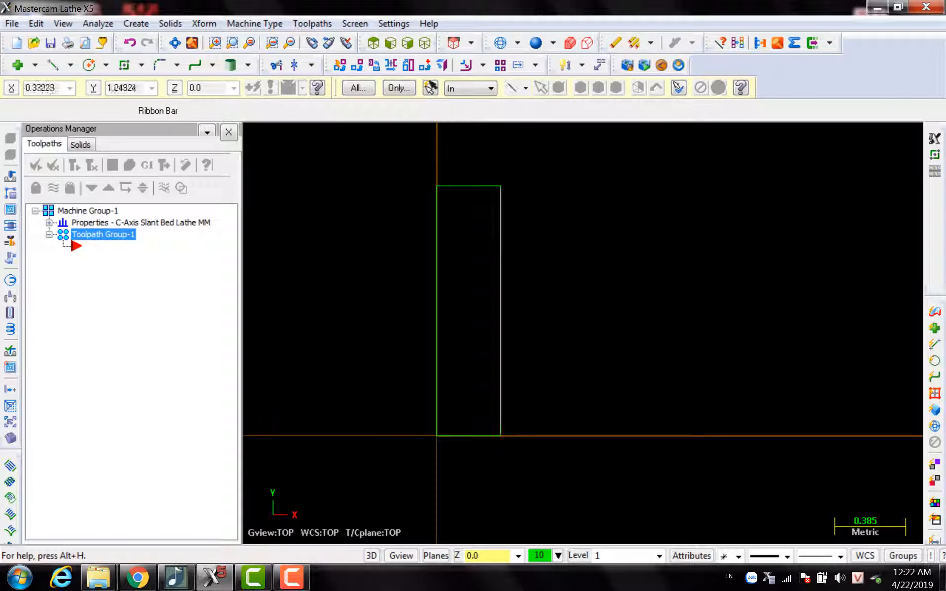
{"action": "left_click_drag", "start_coordinate": [368, 154], "coordinate": [566, 475]}
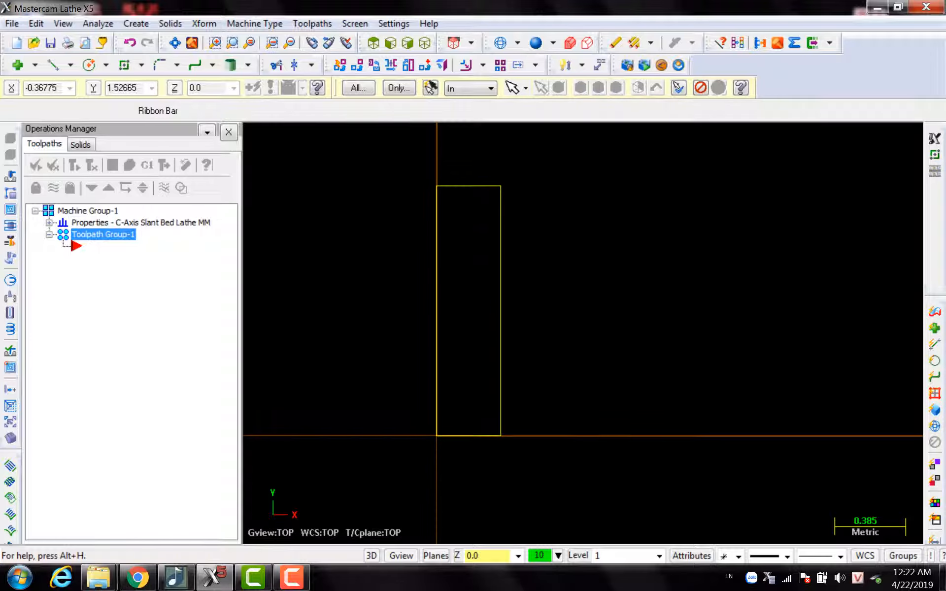
{"action": "key", "text": "Delete"}
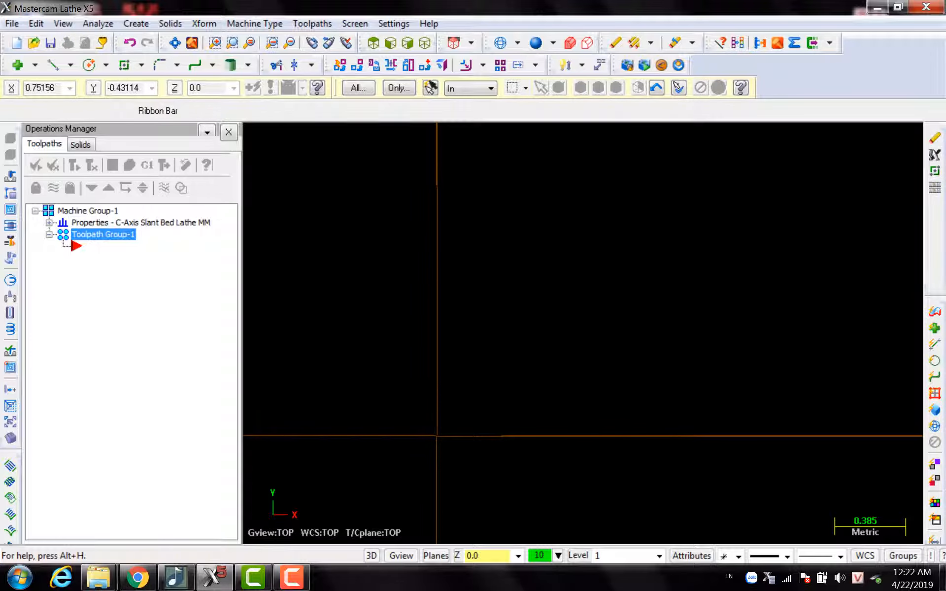
Sketch a rectangle from the origin, about 1.48 mm high, and set its width to 20 mm.
{"action": "left_click", "coordinate": [125, 65]}
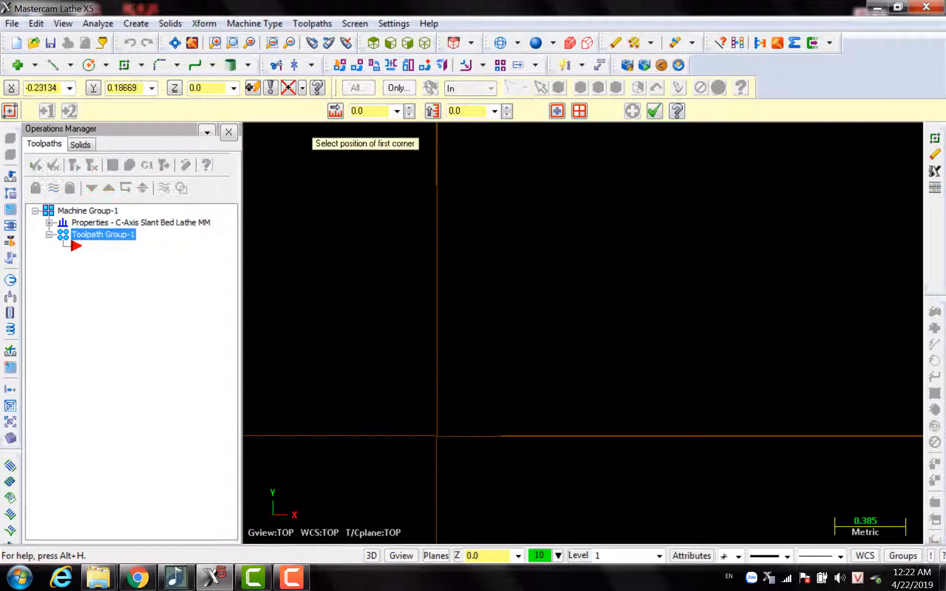
{"action": "left_click", "coordinate": [436, 436]}
{"action": "left_click", "coordinate": [489, 163]}
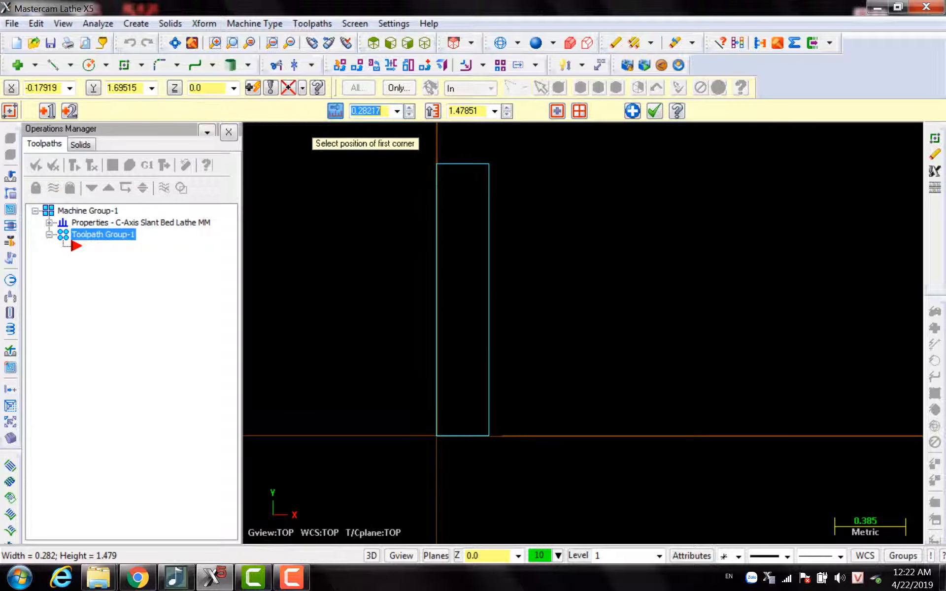
{"action": "type", "text": "20"}
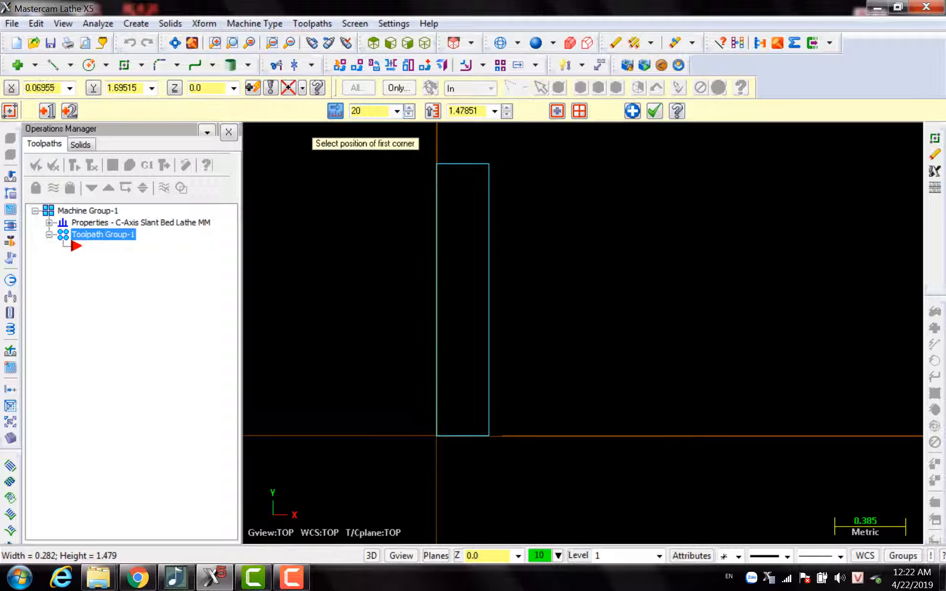
{"action": "key", "text": "Tab"}
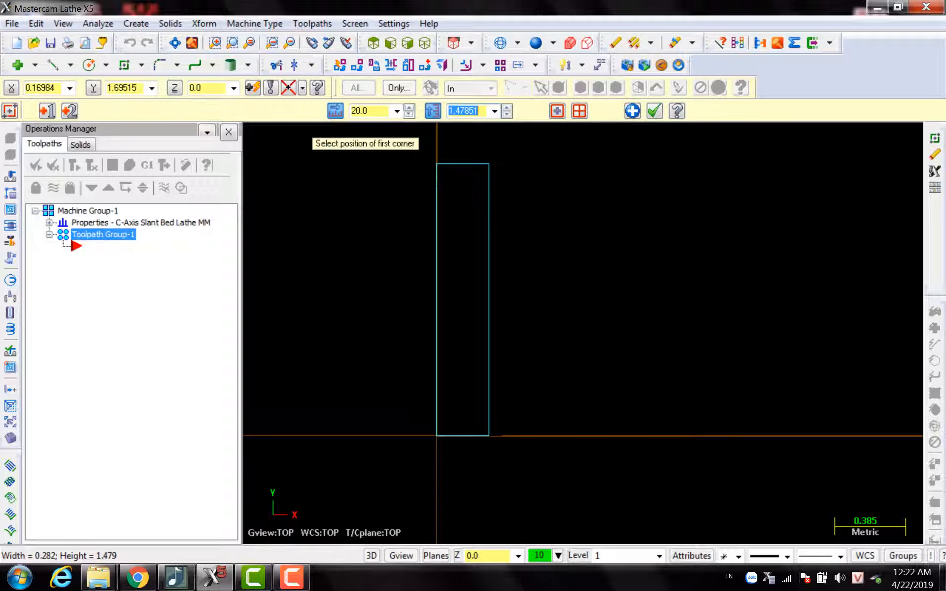
{"action": "type", "text": "80*"}
{"action": "key", "text": "Return"}
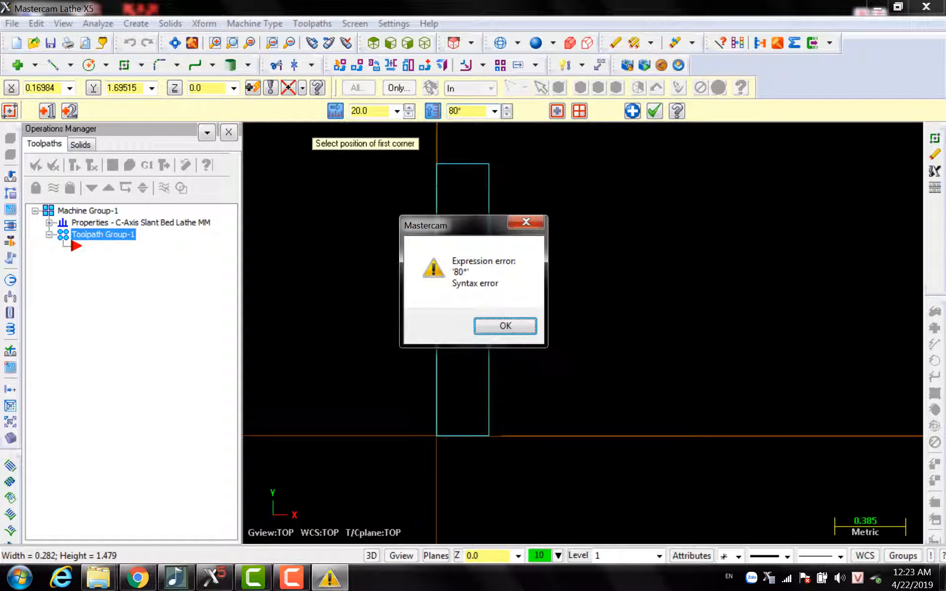
{"action": "key", "text": "Return"}
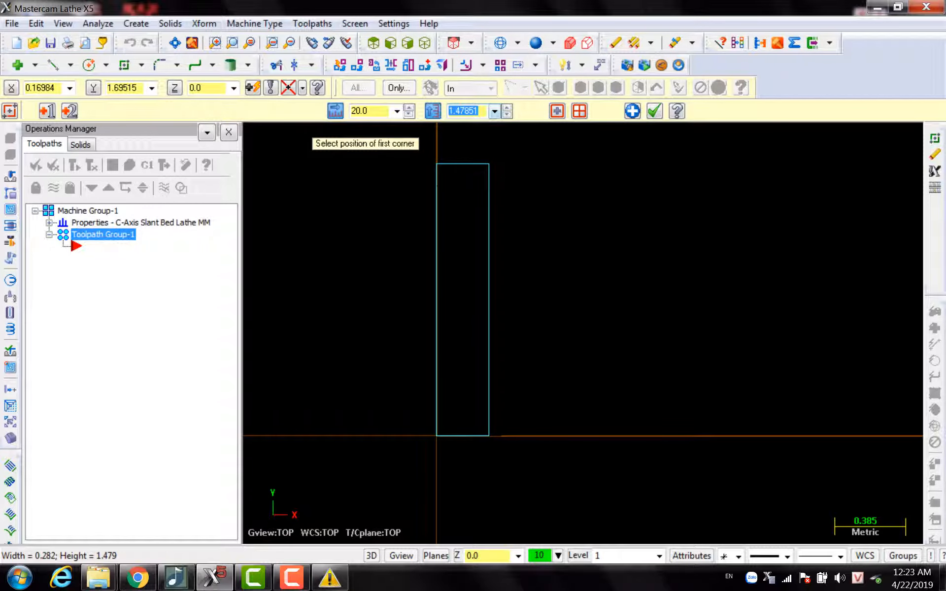
Set the rectangle's height to 80*3.14 mm and finish the rectangle.
{"action": "type", "text": "80*3.14"}
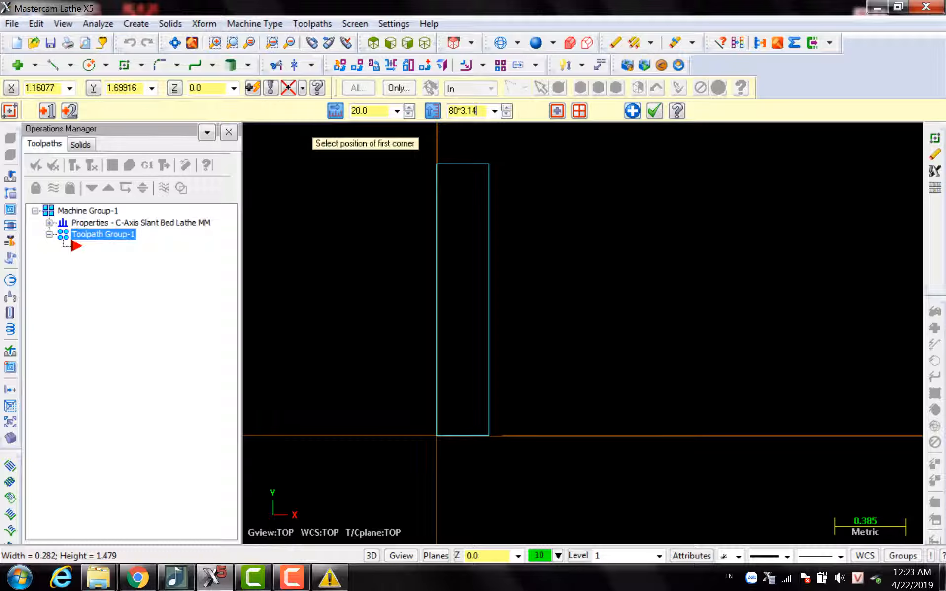
{"action": "key", "text": "Return"}
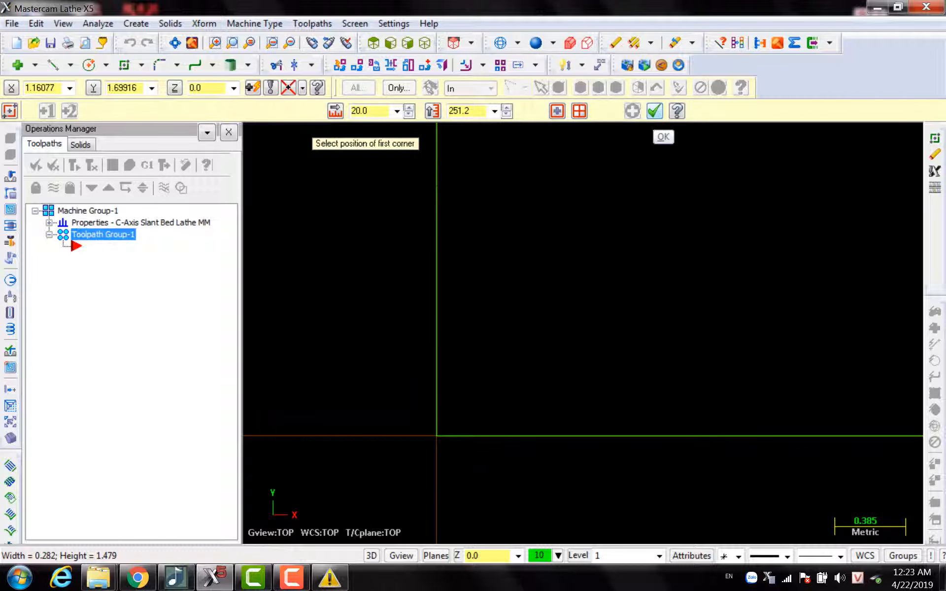
{"action": "left_click", "coordinate": [654, 111]}
Dimension the rectangle's upper edge with a smart dimension, placing the text above and to the right of the edge.
{"action": "scroll", "coordinate": [535, 258], "scroll_direction": "down", "scroll_amount": 2}
{"action": "scroll", "coordinate": [530, 285], "scroll_direction": "down", "scroll_amount": 3}
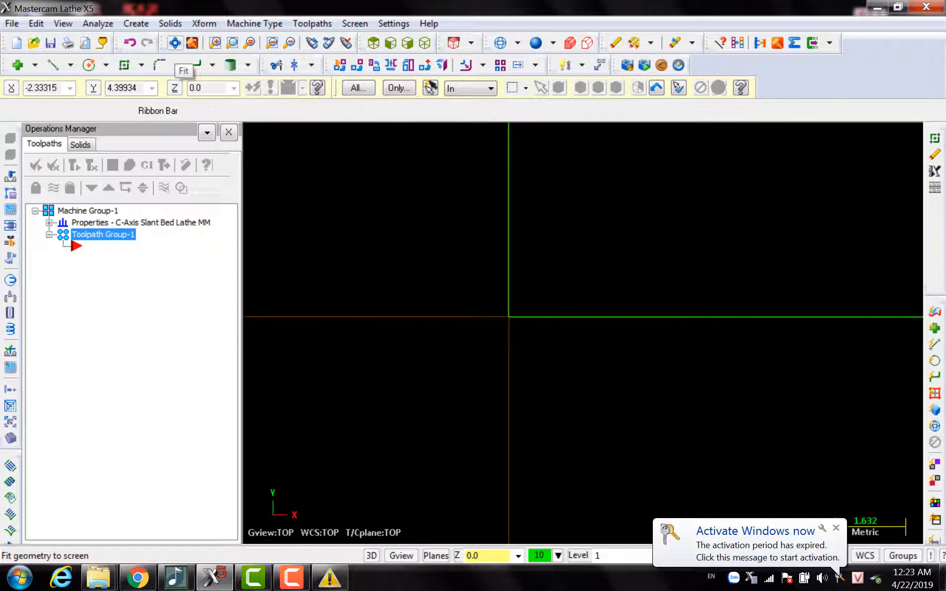
{"action": "left_click", "coordinate": [175, 44]}
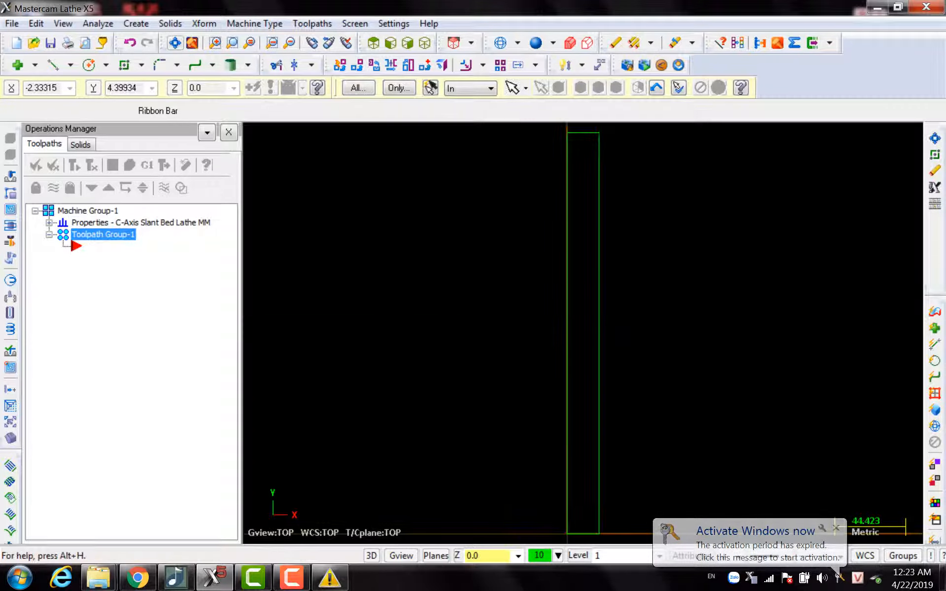
{"action": "scroll", "coordinate": [431, 292], "scroll_direction": "down", "scroll_amount": 1}
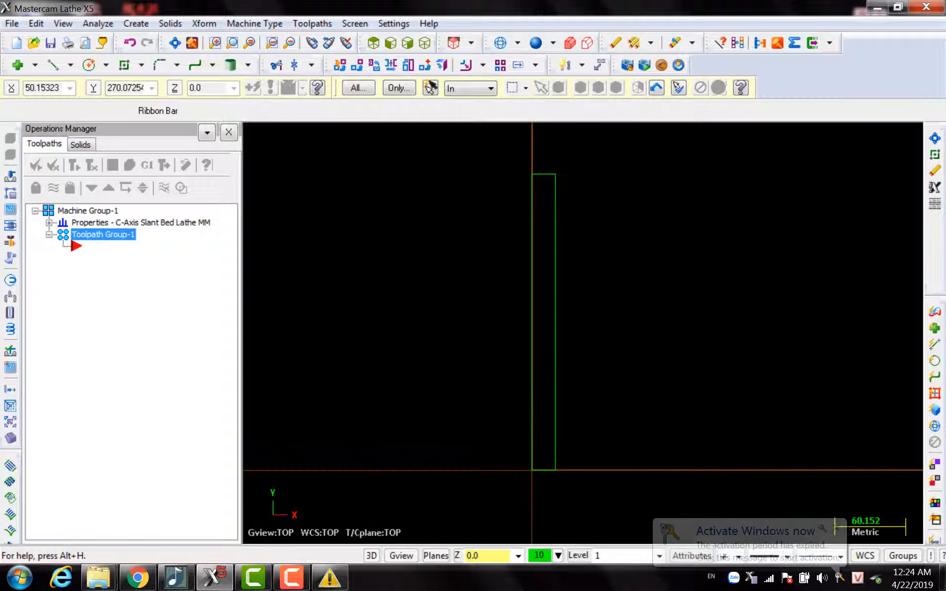
{"action": "scroll", "coordinate": [571, 149], "scroll_direction": "up", "scroll_amount": 1}
{"action": "scroll", "coordinate": [527, 158], "scroll_direction": "down", "scroll_amount": 1}
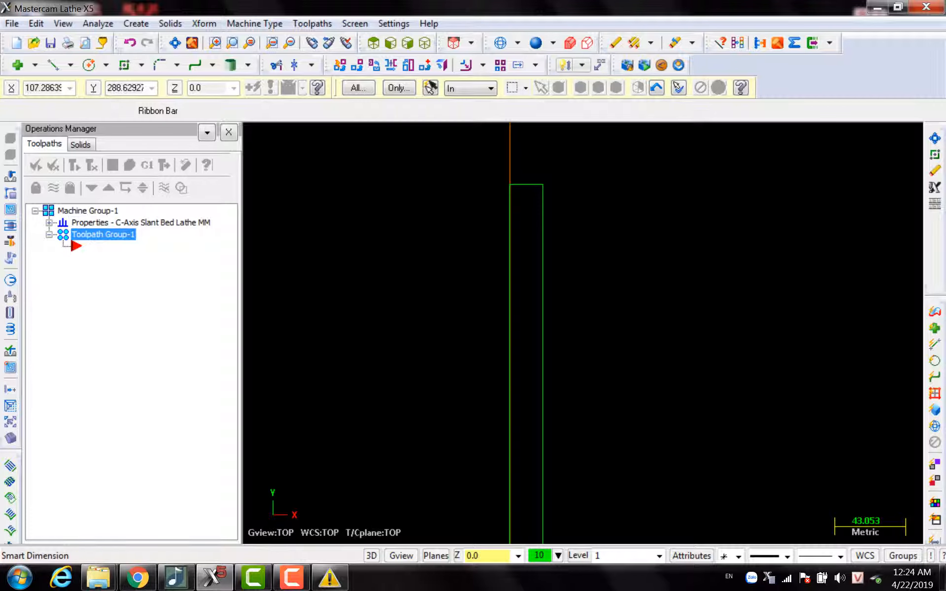
{"action": "left_click", "coordinate": [567, 65]}
{"action": "scroll", "coordinate": [532, 155], "scroll_direction": "up", "scroll_amount": 3}
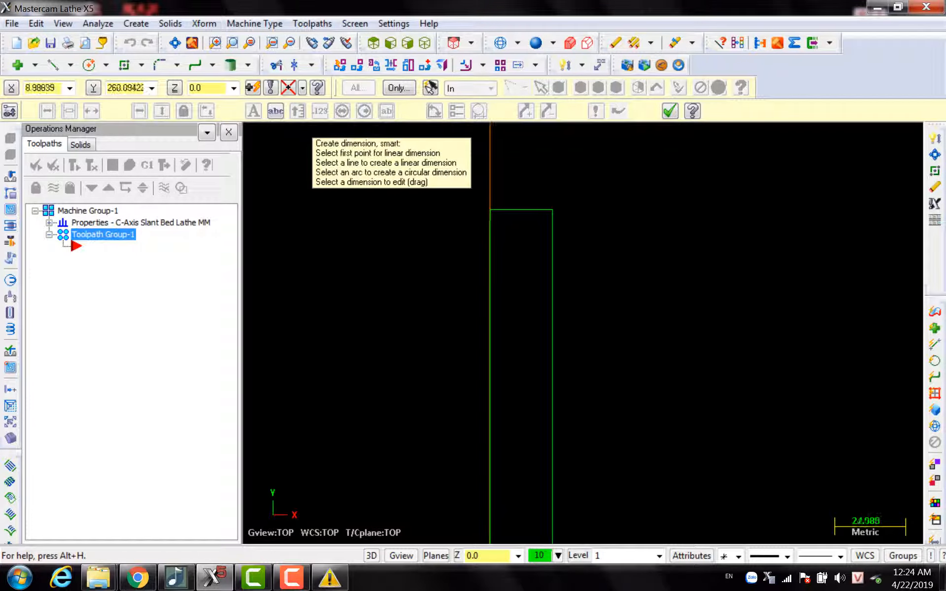
{"action": "scroll", "coordinate": [518, 188], "scroll_direction": "up", "scroll_amount": 1}
{"action": "left_click", "coordinate": [532, 215]}
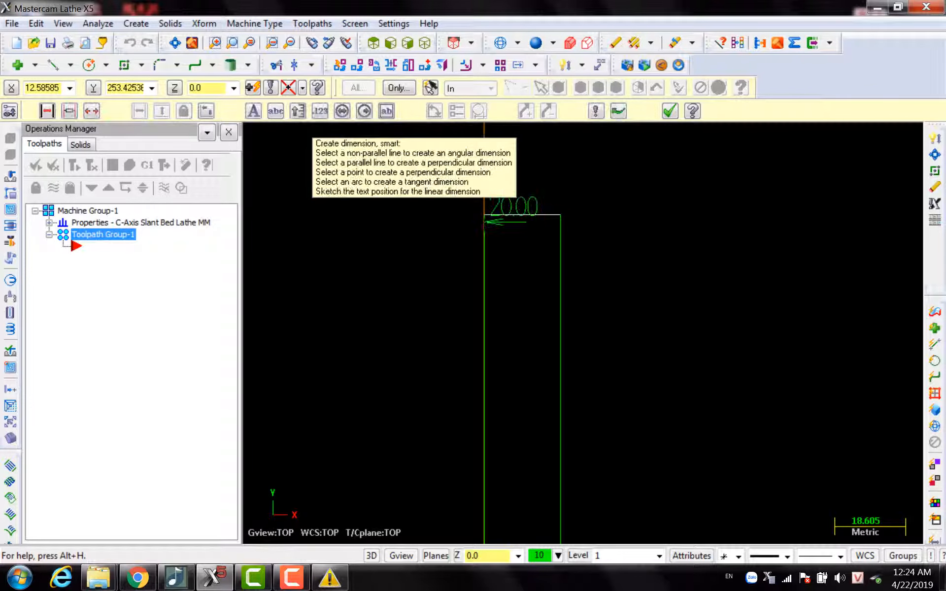
{"action": "left_click", "coordinate": [613, 183]}
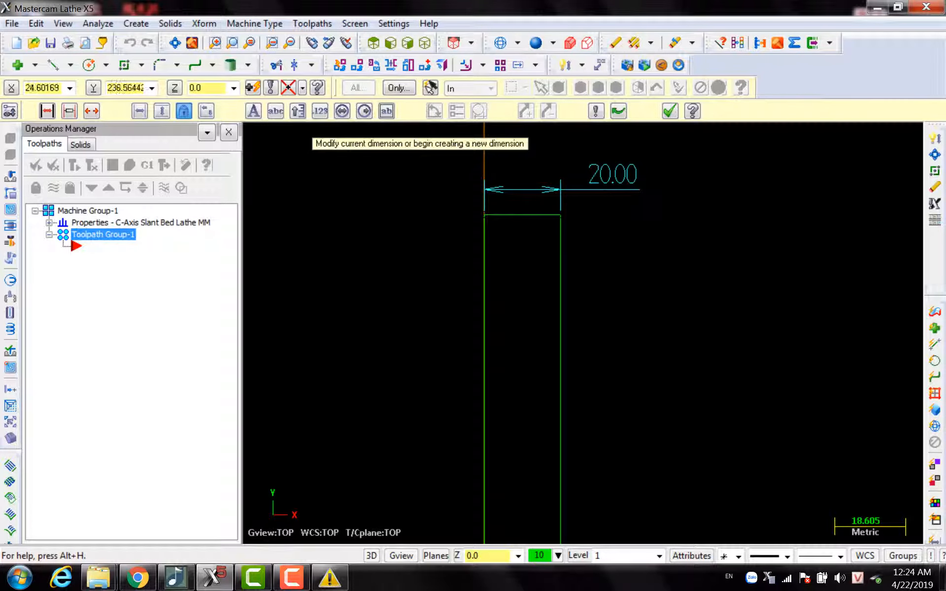
Dimension the rectangle's right vertical edge, placing the text to the right of the shape near its upper end.
{"action": "left_click", "coordinate": [562, 279]}
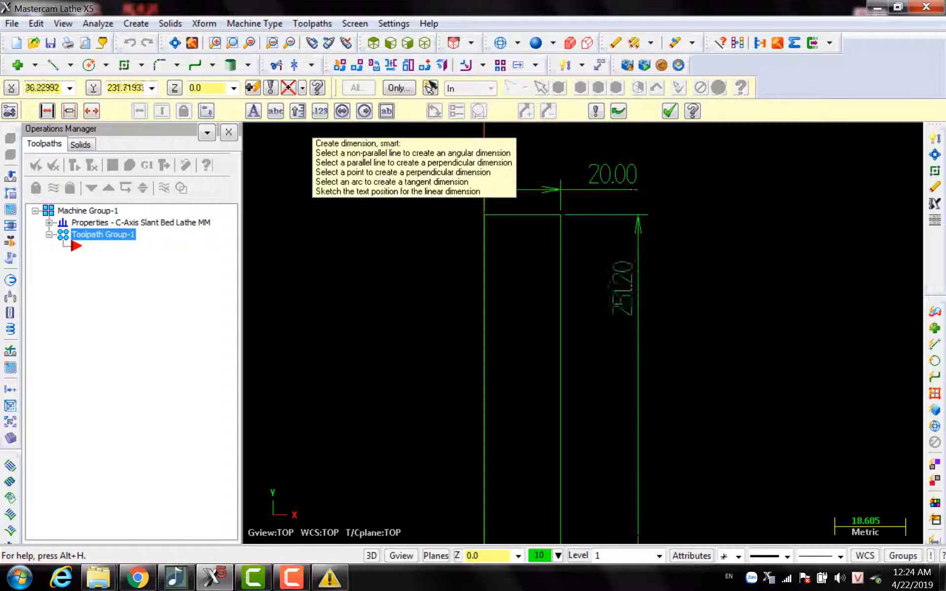
{"action": "left_click", "coordinate": [619, 290]}
{"action": "scroll", "coordinate": [565, 179], "scroll_direction": "down", "scroll_amount": 4}
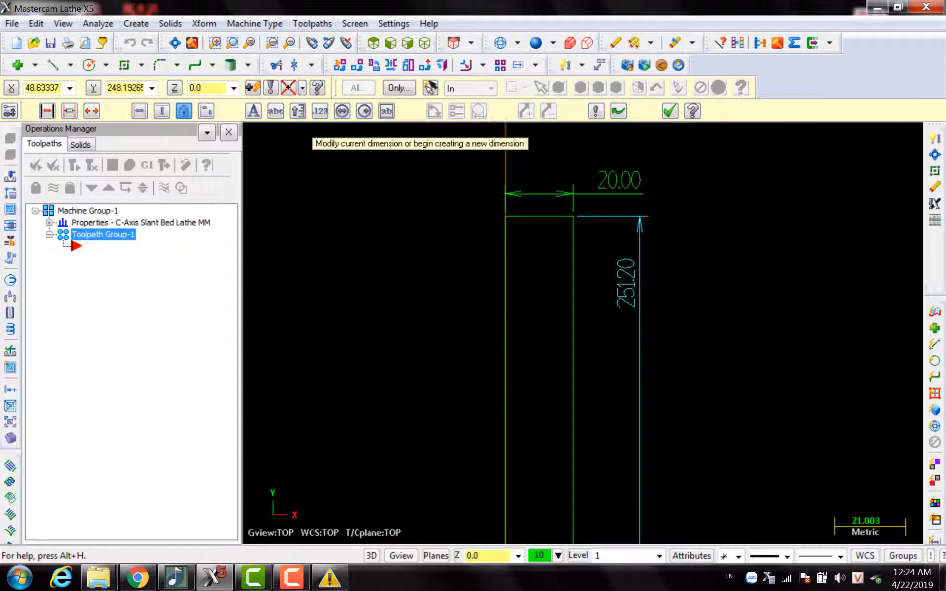
{"action": "scroll", "coordinate": [590, 216], "scroll_direction": "up", "scroll_amount": 3}
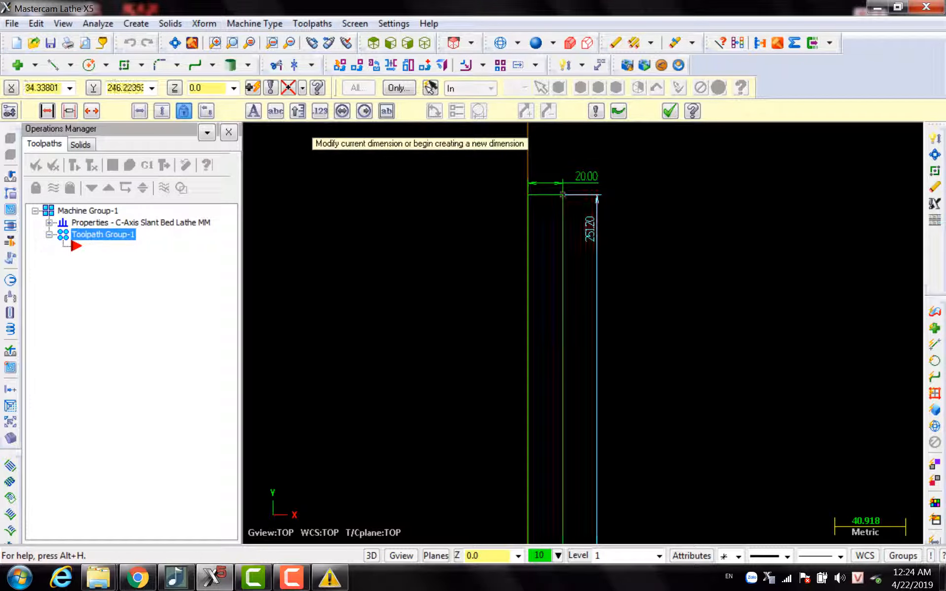
{"action": "scroll", "coordinate": [591, 202], "scroll_direction": "down", "scroll_amount": 5}
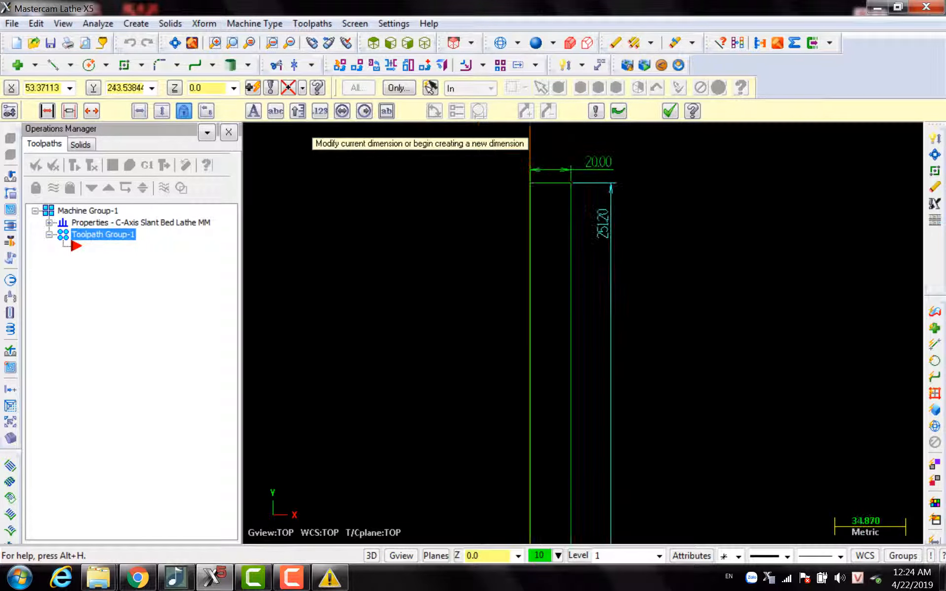
{"action": "scroll", "coordinate": [599, 161], "scroll_direction": "up", "scroll_amount": 1}
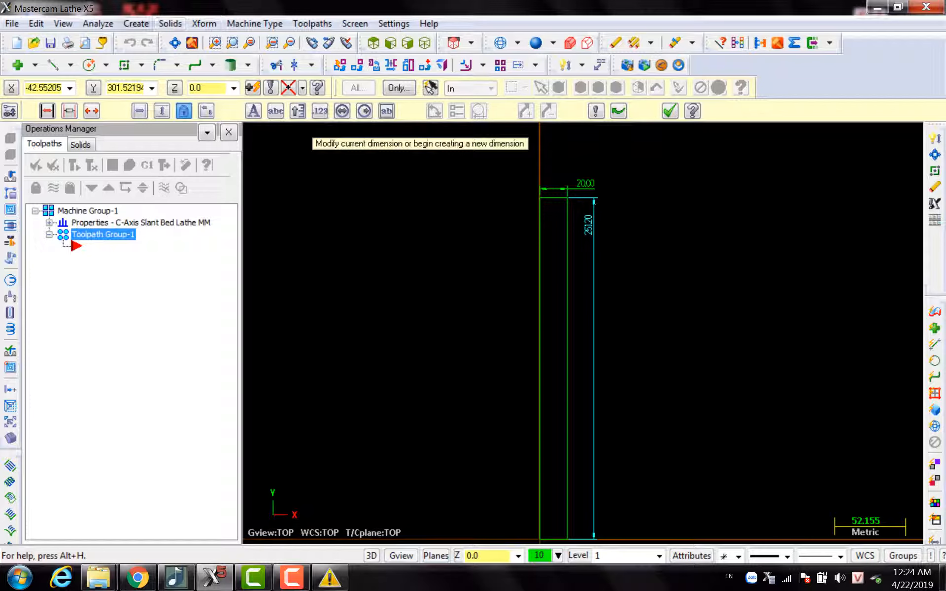
Create 16 evenly spaced segment points along the rectangle's left vertical edge.
{"action": "left_click", "coordinate": [136, 23]}
{"action": "mouse_move", "coordinate": [152, 42]}
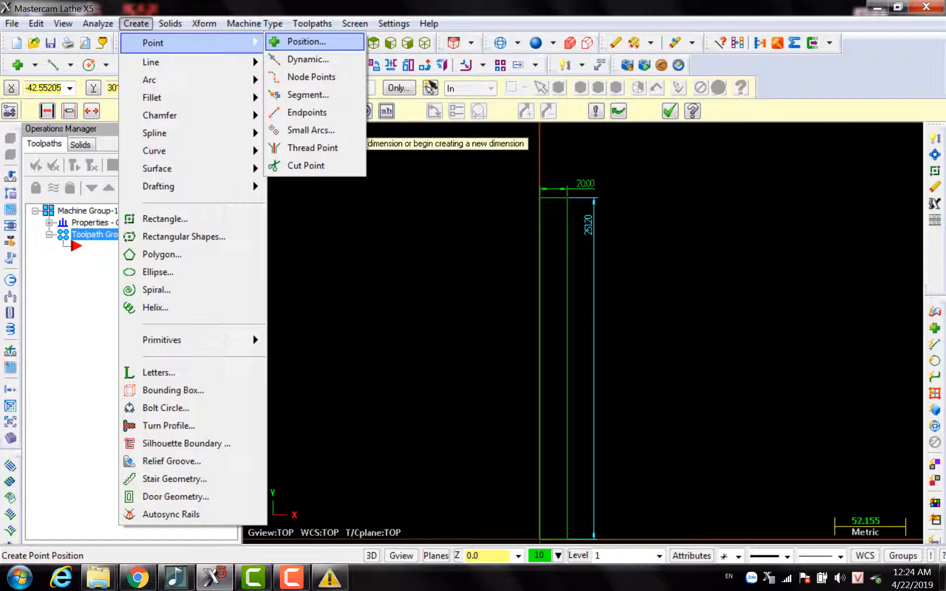
{"action": "left_click", "coordinate": [306, 94]}
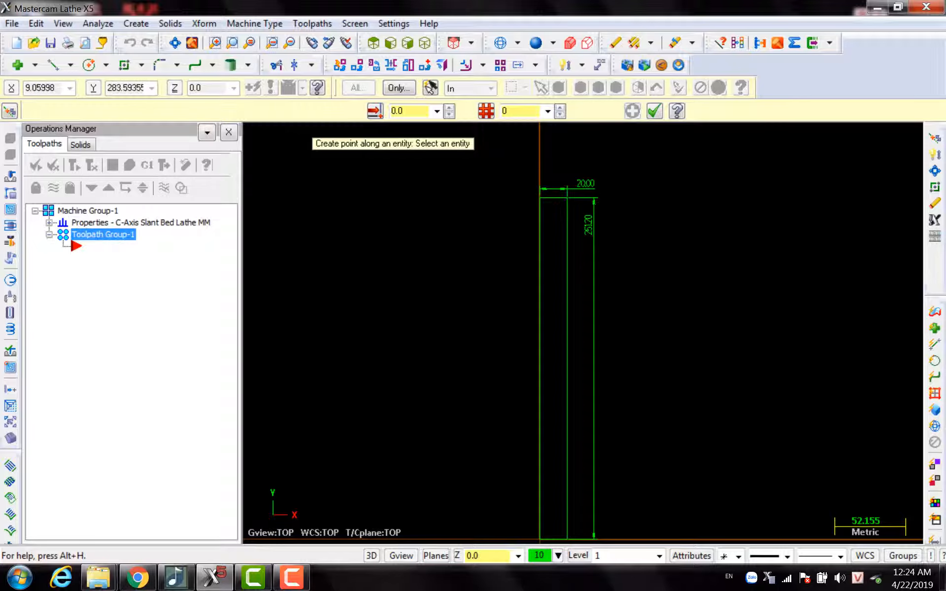
{"action": "scroll", "coordinate": [439, 203], "scroll_direction": "down", "scroll_amount": 2}
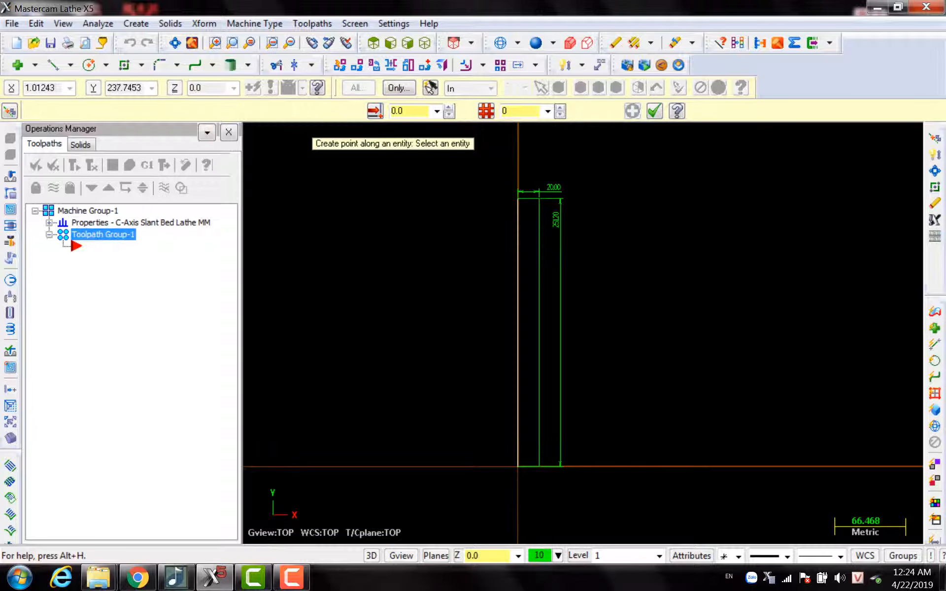
{"action": "left_click", "coordinate": [523, 112]}
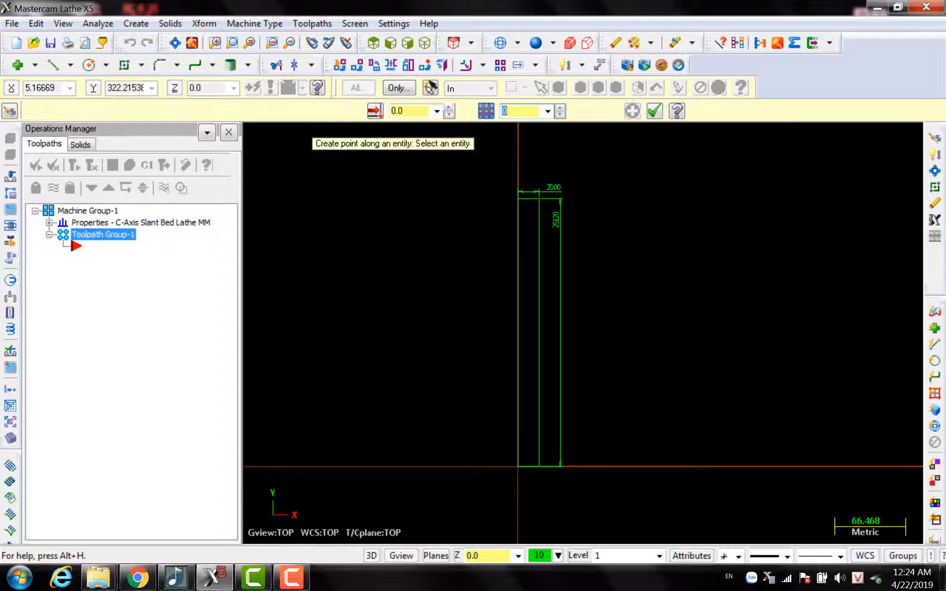
{"action": "type", "text": "16"}
{"action": "key", "text": "Return"}
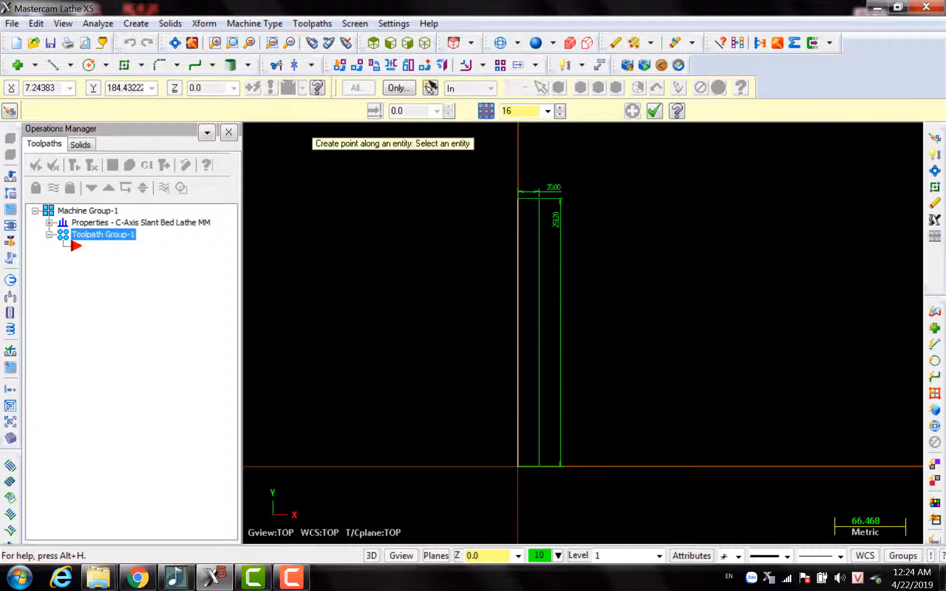
{"action": "left_click", "coordinate": [523, 270]}
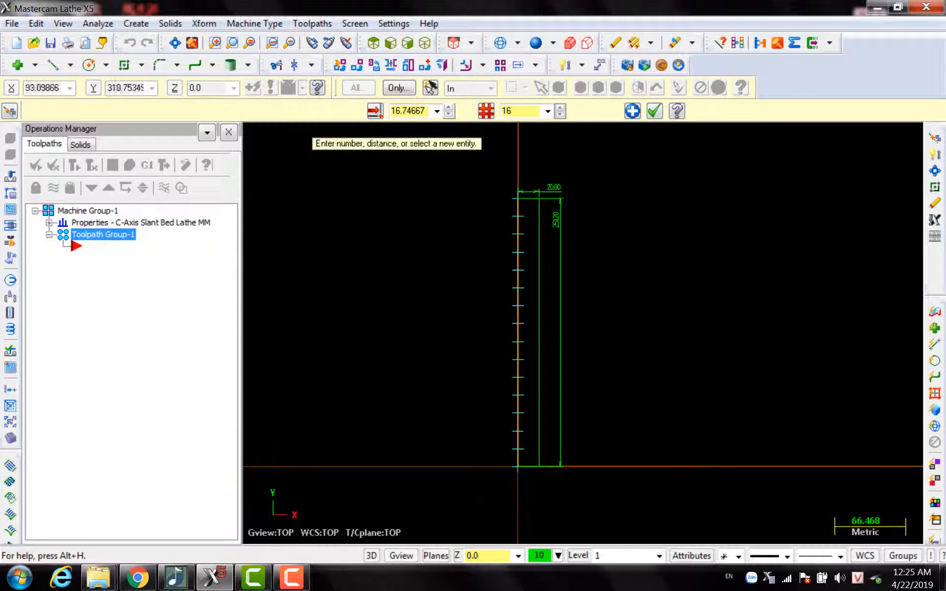
Examine the segment points along the rectangle's left edge from its upper end down to the origin.
{"action": "scroll", "coordinate": [476, 217], "scroll_direction": "up", "scroll_amount": 5}
{"action": "scroll", "coordinate": [476, 217], "scroll_direction": "down", "scroll_amount": 4}
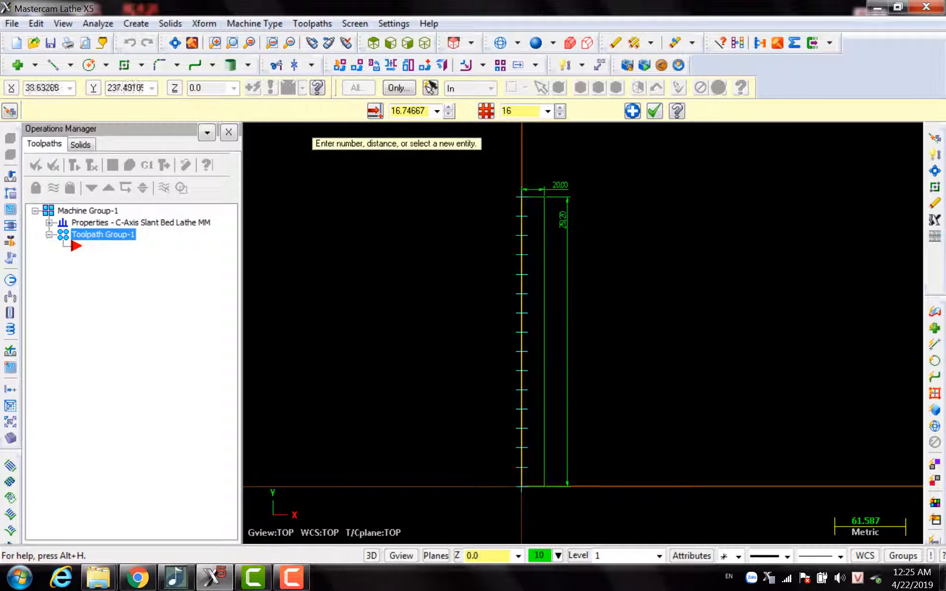
{"action": "scroll", "coordinate": [477, 217], "scroll_direction": "up", "scroll_amount": 4}
{"action": "scroll", "coordinate": [527, 280], "scroll_direction": "up", "scroll_amount": 4}
{"action": "scroll", "coordinate": [544, 488], "scroll_direction": "up", "scroll_amount": 3}
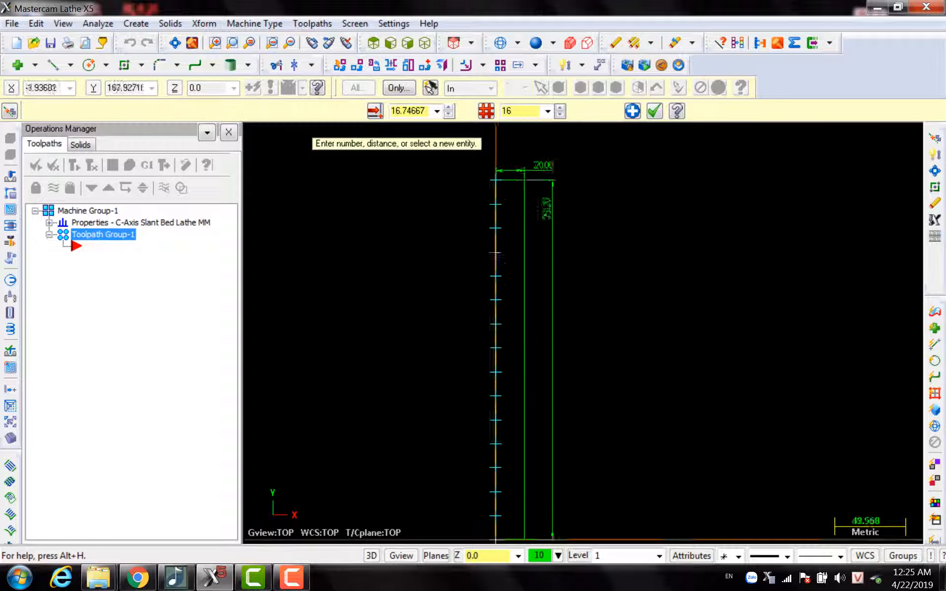
{"action": "scroll", "coordinate": [515, 492], "scroll_direction": "up", "scroll_amount": 5}
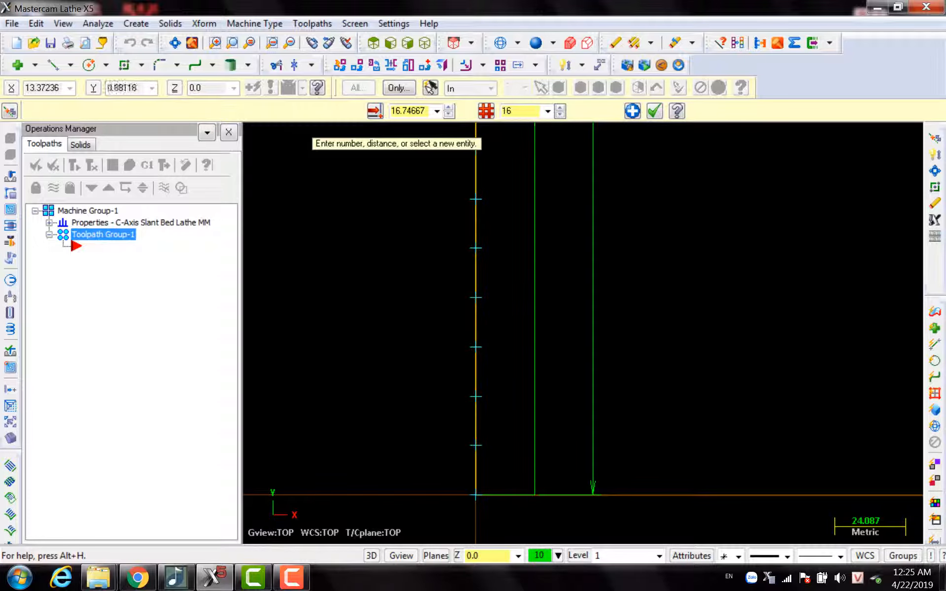
{"action": "scroll", "coordinate": [483, 355], "scroll_direction": "down", "scroll_amount": 6}
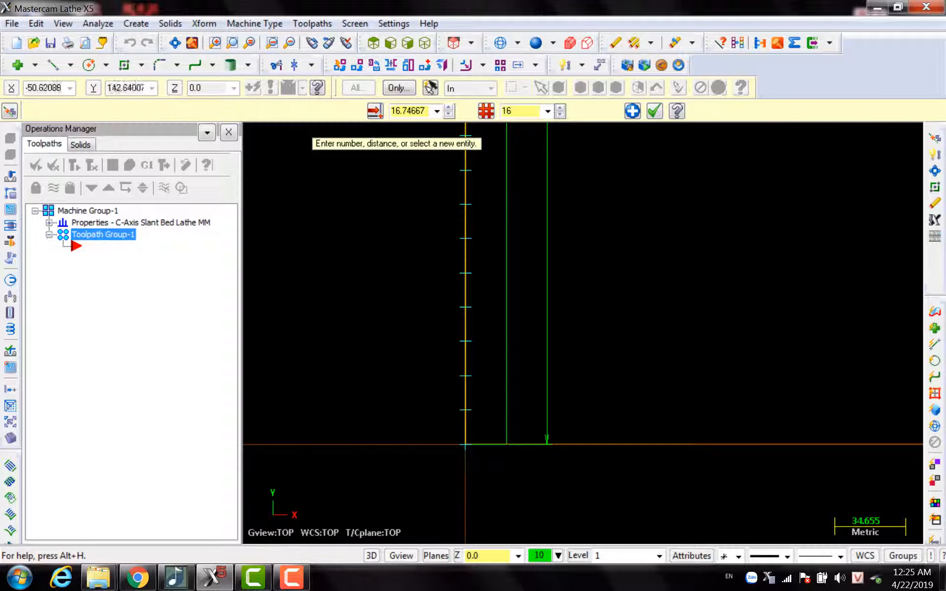
Translate 14 copies of the rectangle's bottom edge upward, from the origin to the first segment point above it.
{"action": "left_click", "coordinate": [204, 23]}
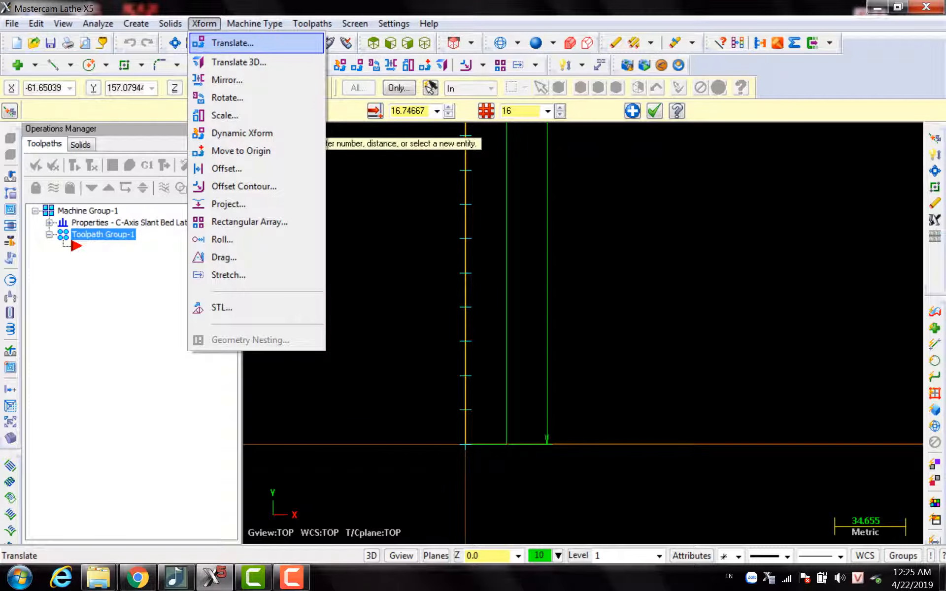
{"action": "left_click", "coordinate": [233, 44]}
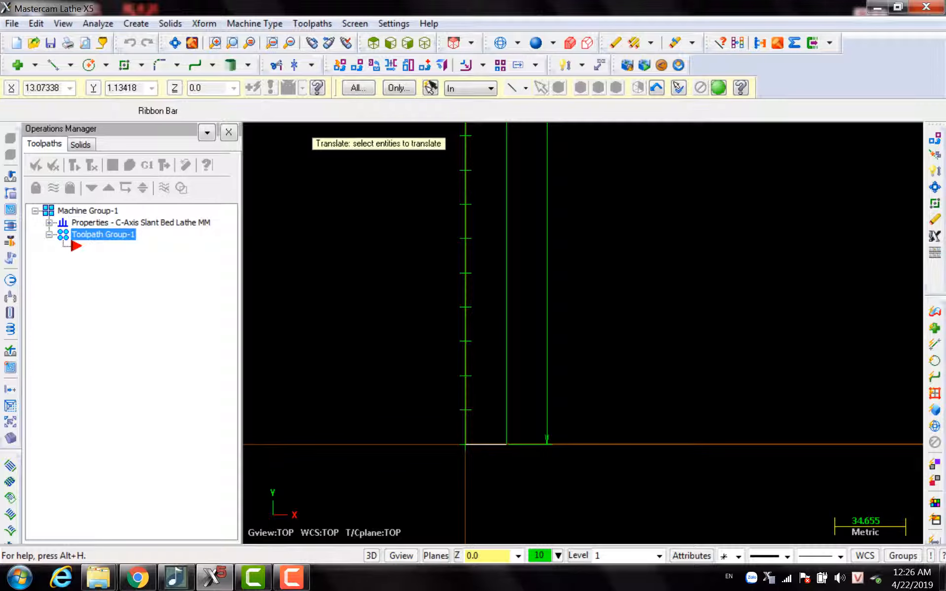
{"action": "left_click", "coordinate": [485, 444]}
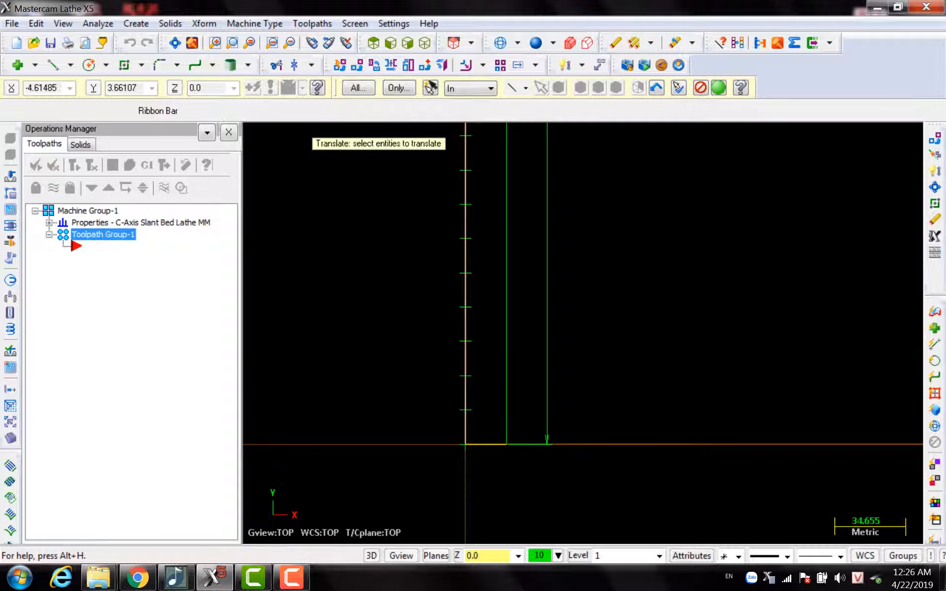
{"action": "key", "text": "Return"}
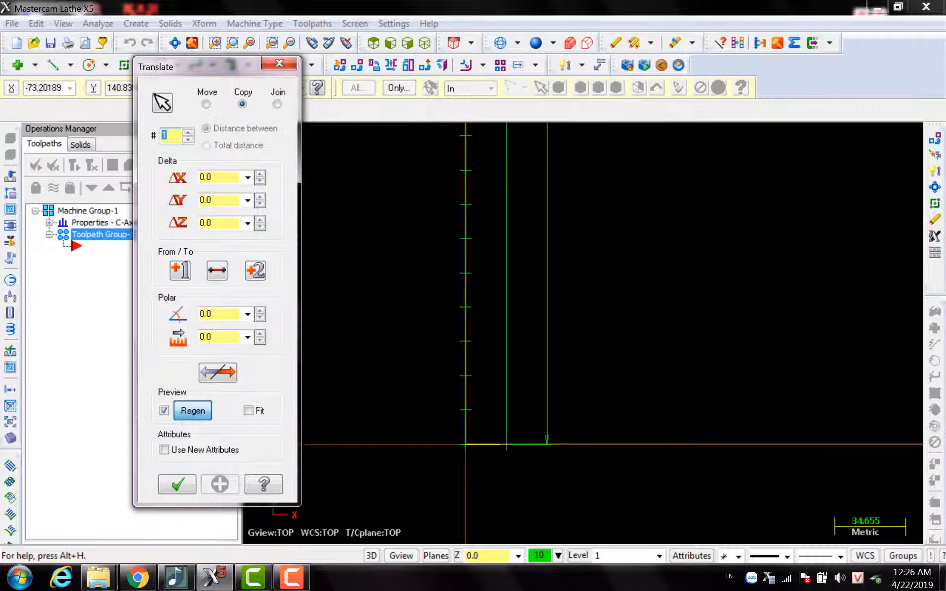
{"action": "left_click_drag", "start_coordinate": [220, 66], "coordinate": [266, 59]}
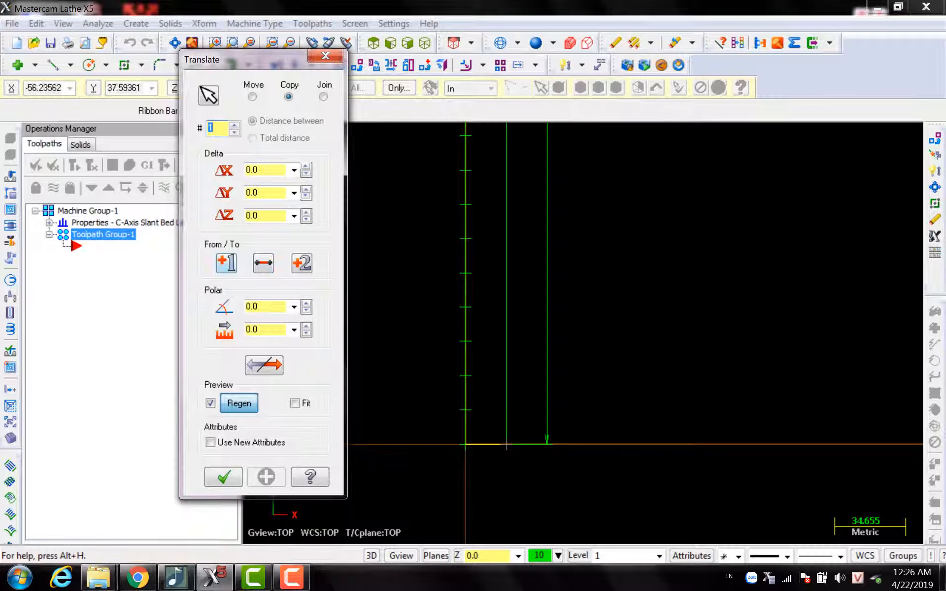
{"action": "left_click", "coordinate": [227, 262]}
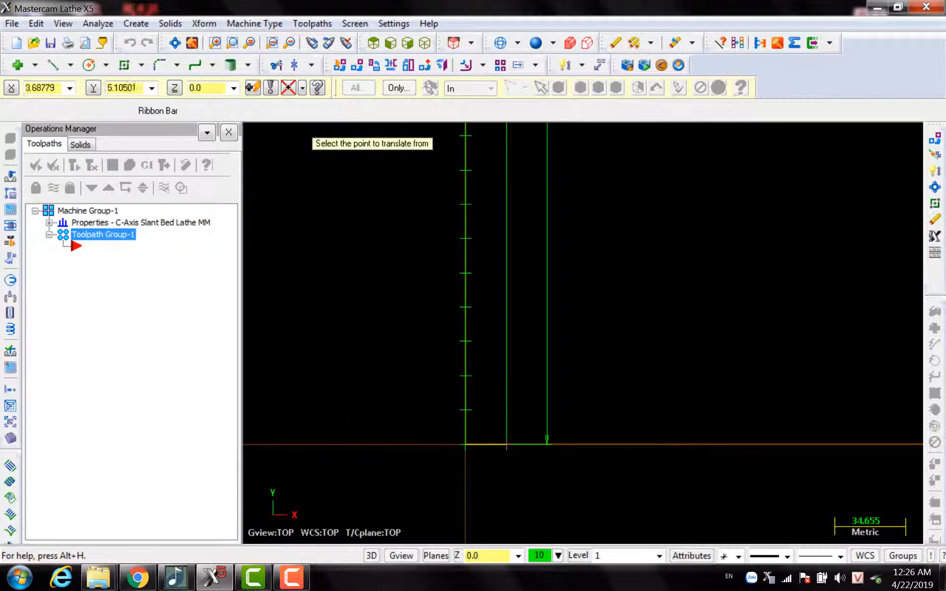
{"action": "left_click", "coordinate": [465, 443]}
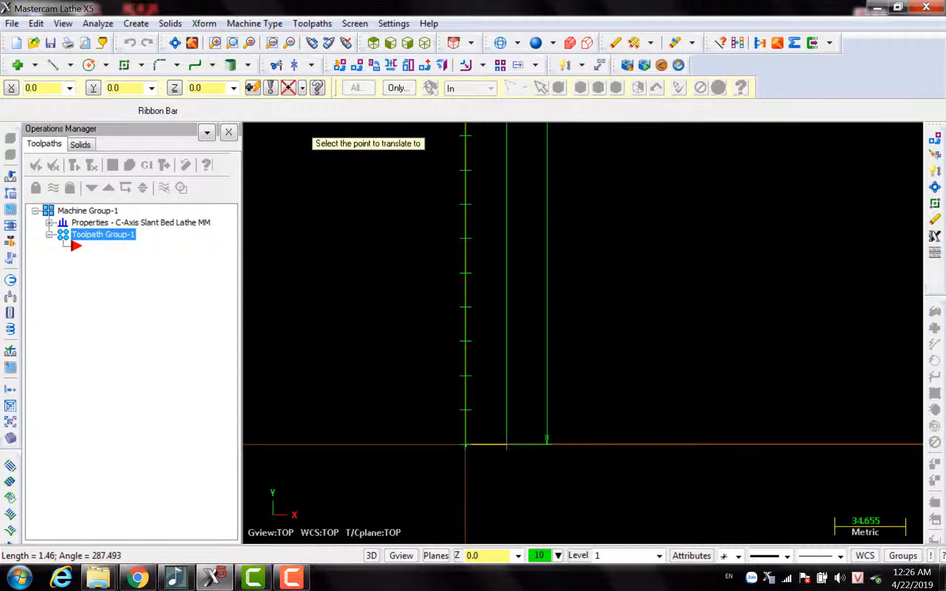
{"action": "left_click", "coordinate": [465, 410]}
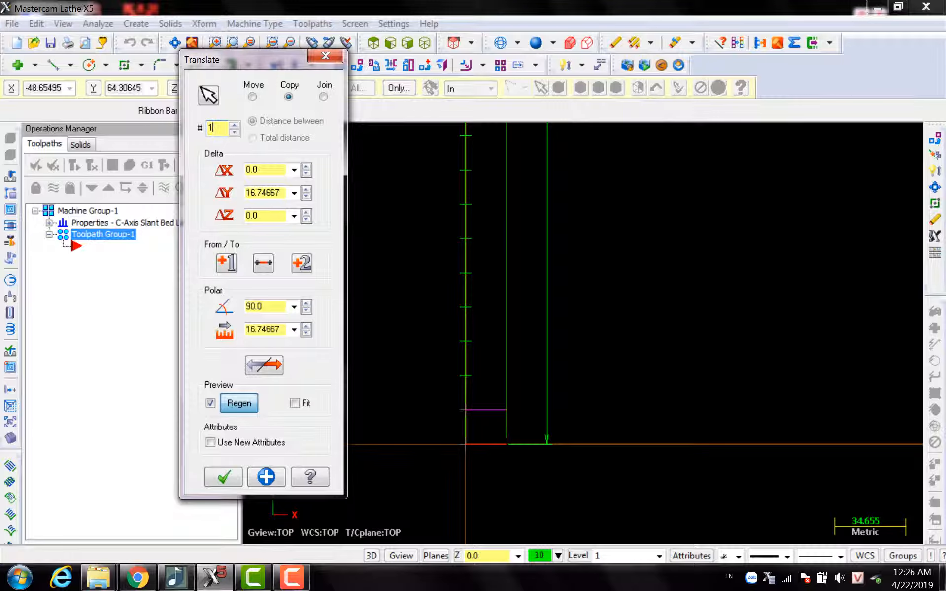
{"action": "type", "text": "4"}
{"action": "left_click", "coordinate": [266, 477]}
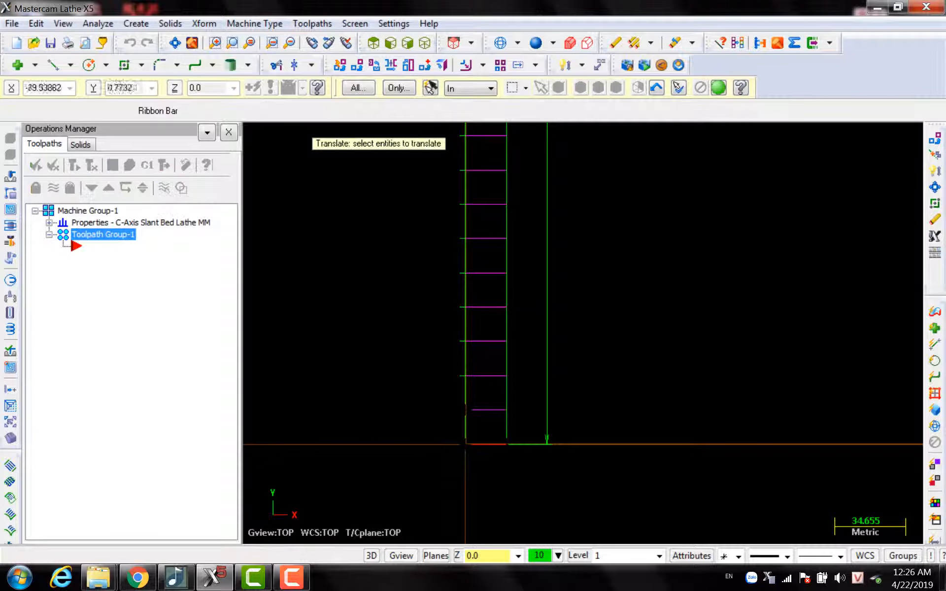
Check the copied horizontal lines against the segment points along the full height of the rectangle.
{"action": "scroll", "coordinate": [339, 452], "scroll_direction": "down", "scroll_amount": 4}
{"action": "scroll", "coordinate": [387, 497], "scroll_direction": "down", "scroll_amount": 5}
{"action": "scroll", "coordinate": [438, 200], "scroll_direction": "up", "scroll_amount": 6}
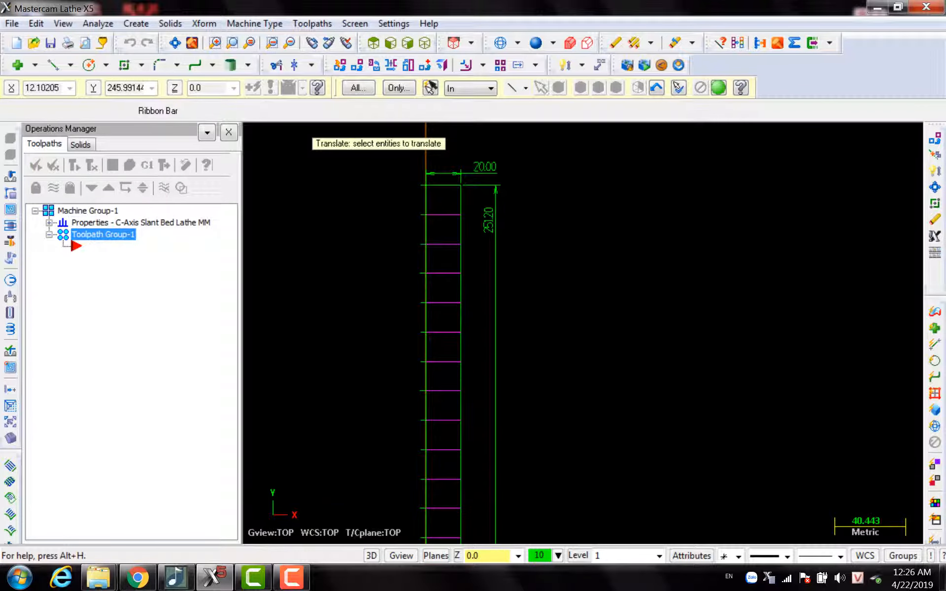
{"action": "scroll", "coordinate": [585, 165], "scroll_direction": "down", "scroll_amount": 2}
{"action": "scroll", "coordinate": [586, 167], "scroll_direction": "down", "scroll_amount": 1}
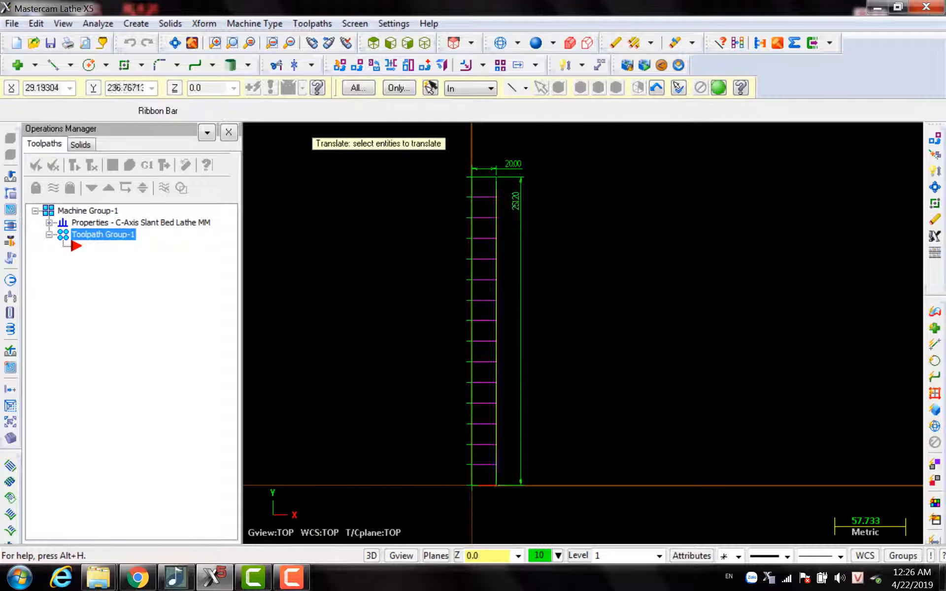
{"action": "scroll", "coordinate": [500, 192], "scroll_direction": "up", "scroll_amount": 2}
{"action": "scroll", "coordinate": [495, 261], "scroll_direction": "down", "scroll_amount": 3}
{"action": "scroll", "coordinate": [471, 432], "scroll_direction": "up", "scroll_amount": 3}
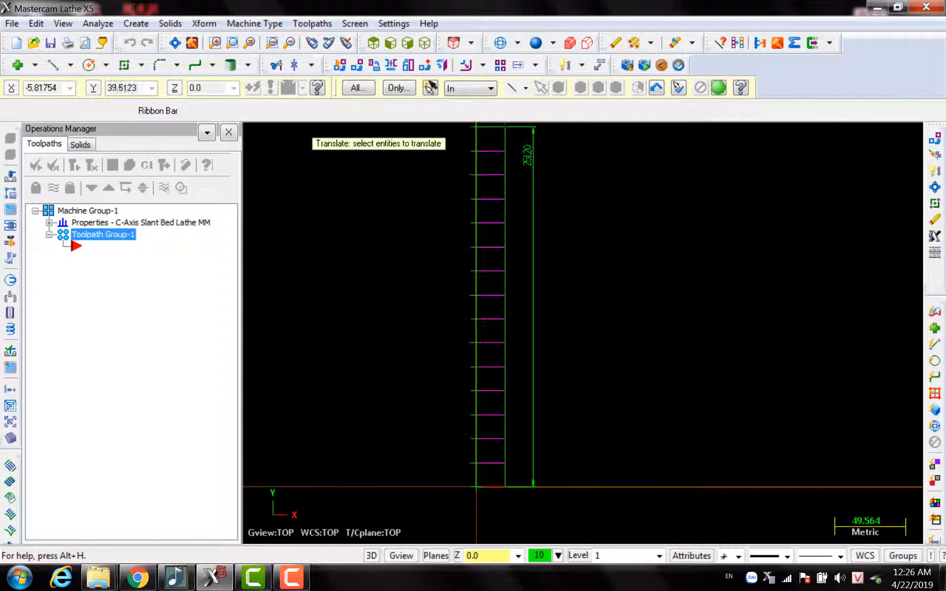
{"action": "scroll", "coordinate": [453, 365], "scroll_direction": "down", "scroll_amount": 2}
{"action": "scroll", "coordinate": [426, 172], "scroll_direction": "up", "scroll_amount": 2}
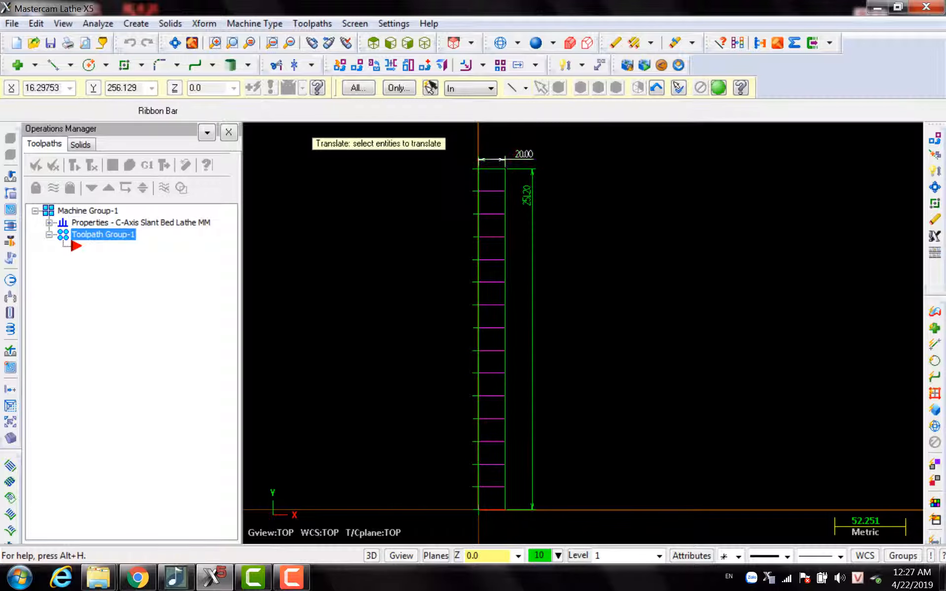
{"action": "scroll", "coordinate": [457, 156], "scroll_direction": "up", "scroll_amount": 2}
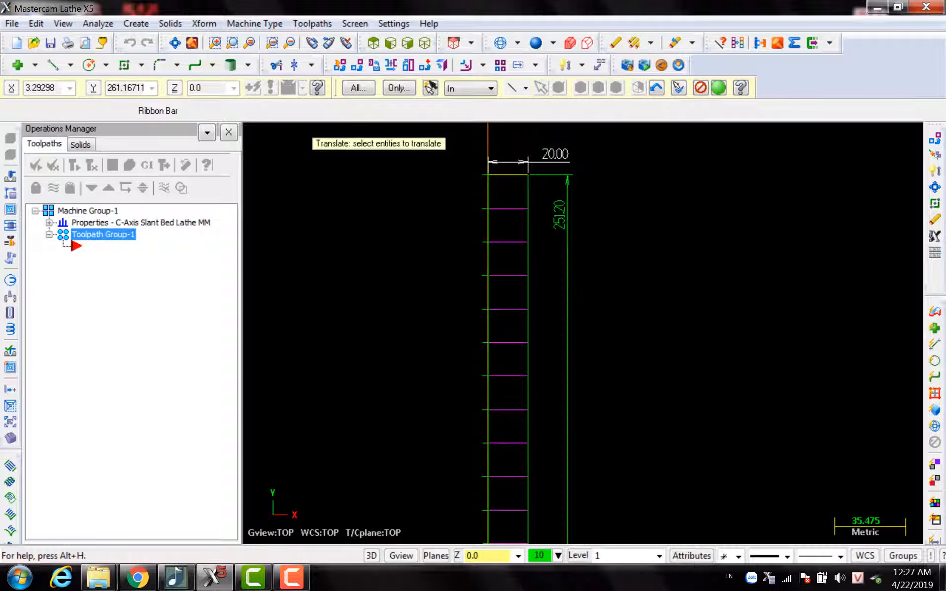
{"action": "left_click", "coordinate": [719, 88]}
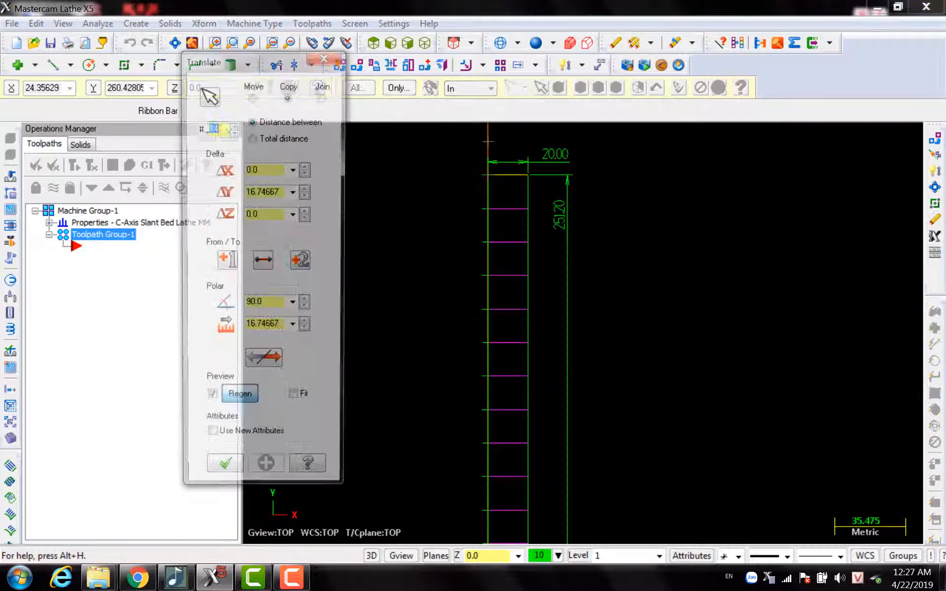
{"action": "key", "text": "Return"}
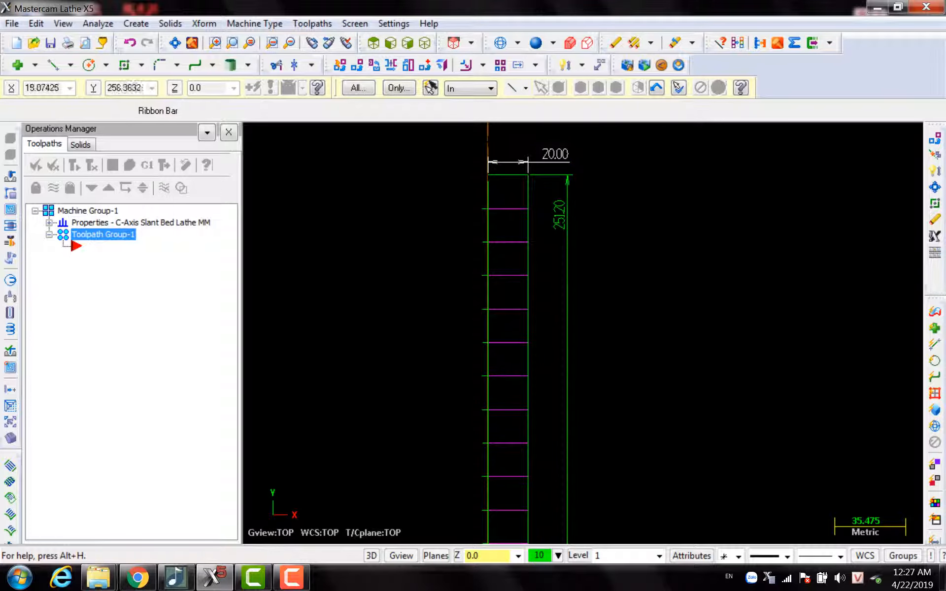
Delete the rectangle's top edge together with its associated width dimension.
{"action": "left_click", "coordinate": [517, 175]}
{"action": "left_click", "coordinate": [616, 43]}
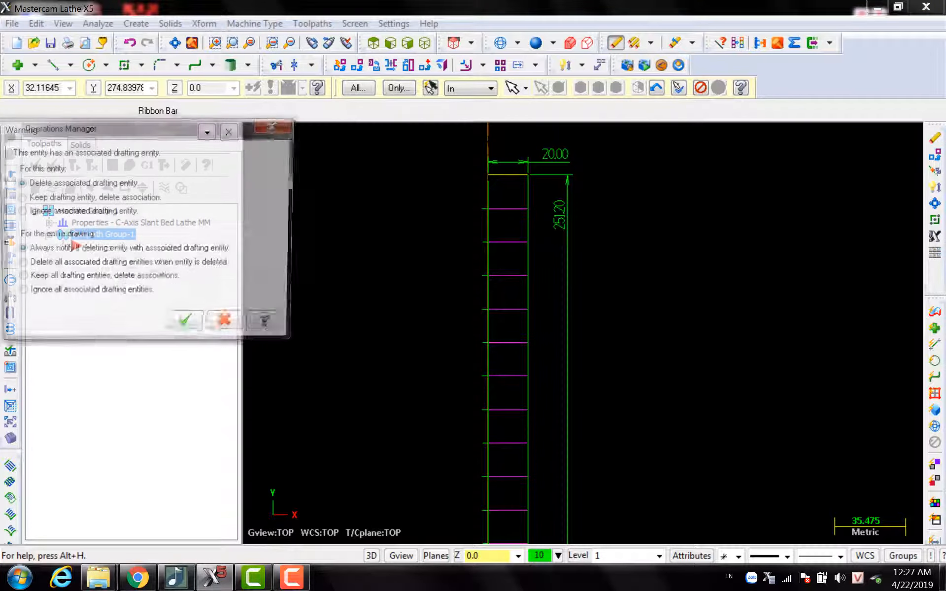
{"action": "key", "text": "Return"}
Examine the ladder of horizontal lines from the open upper end down to the origin.
{"action": "scroll", "coordinate": [643, 164], "scroll_direction": "down", "scroll_amount": 8}
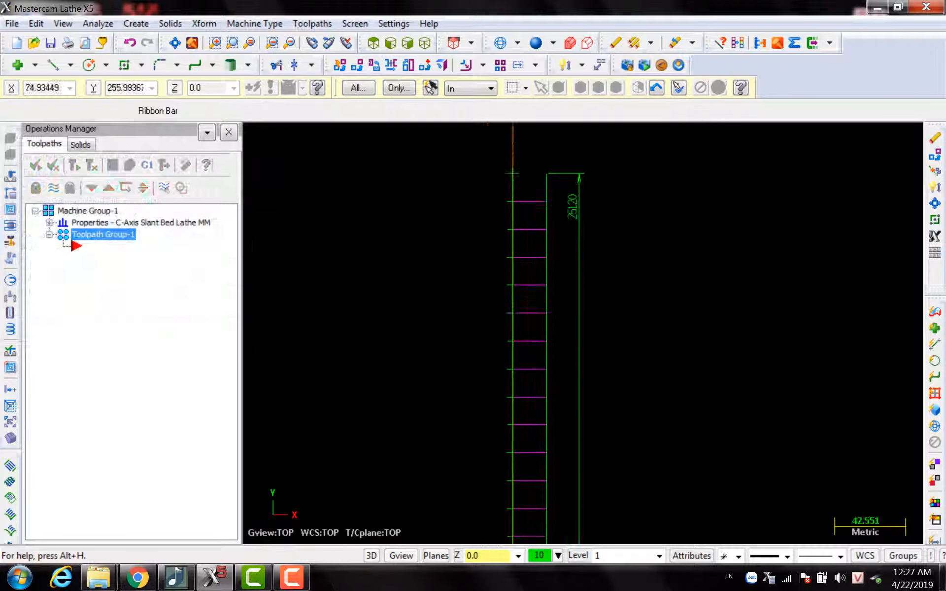
{"action": "scroll", "coordinate": [471, 290], "scroll_direction": "up", "scroll_amount": 4}
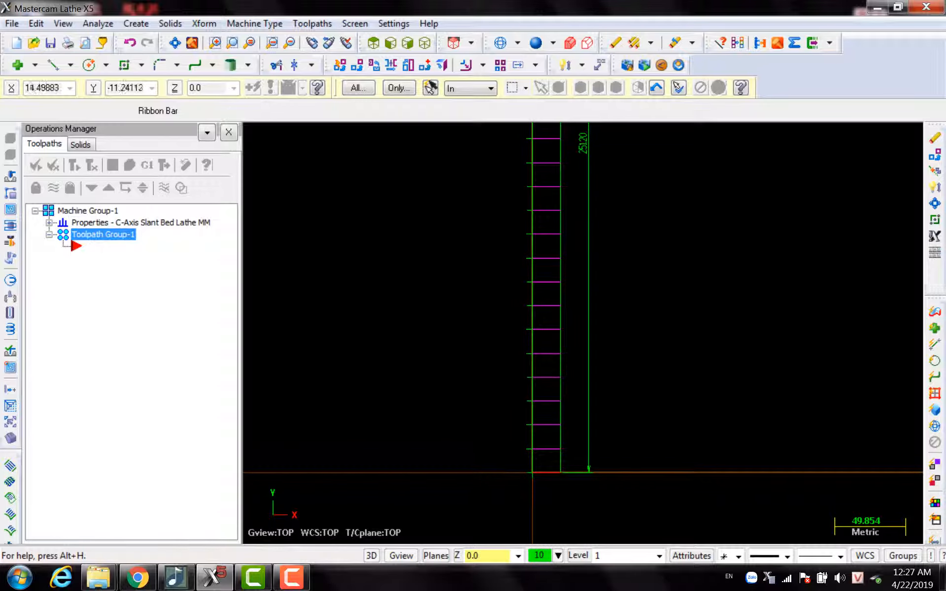
{"action": "scroll", "coordinate": [553, 488], "scroll_direction": "down", "scroll_amount": 2}
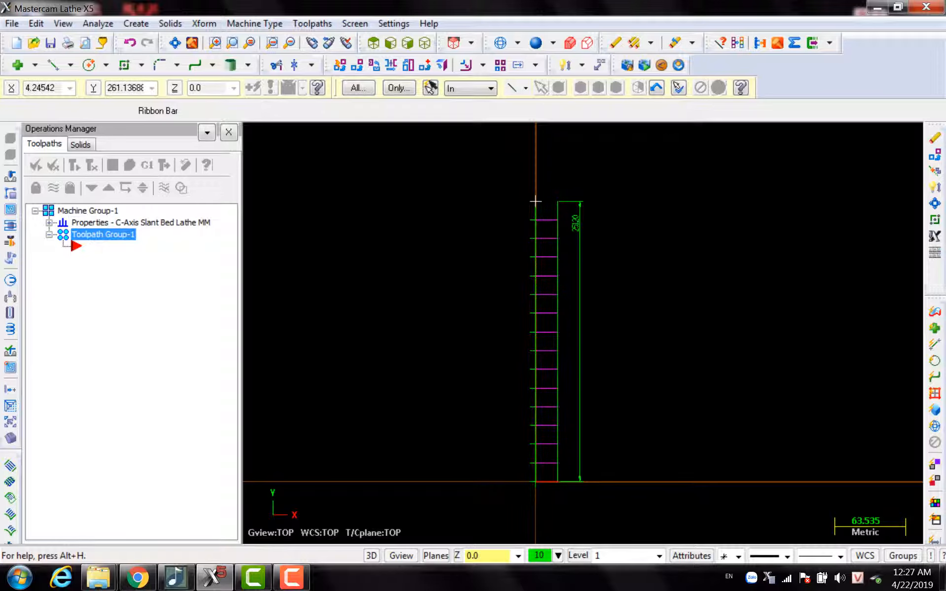
{"action": "scroll", "coordinate": [536, 201], "scroll_direction": "up", "scroll_amount": 1}
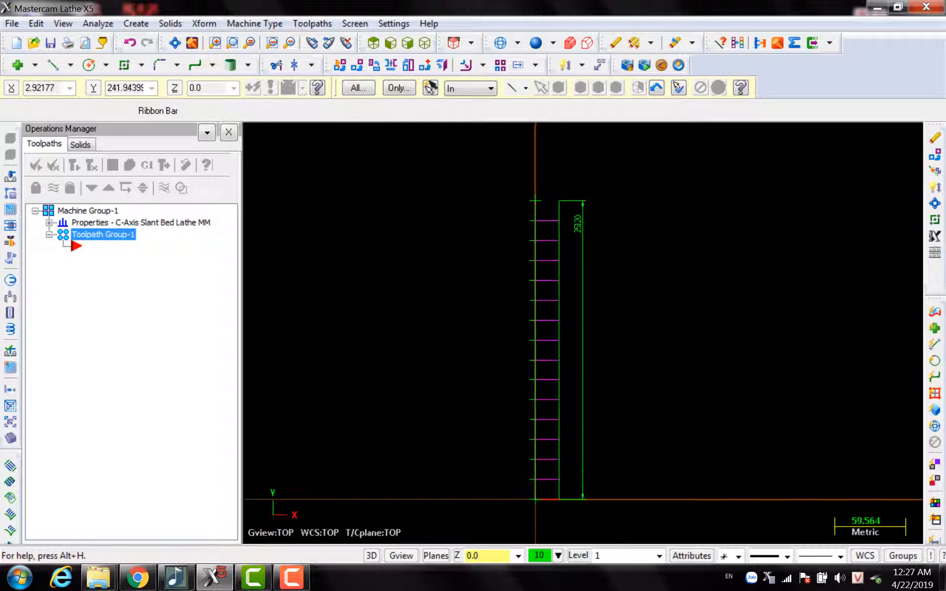
{"action": "scroll", "coordinate": [537, 203], "scroll_direction": "up", "scroll_amount": 1}
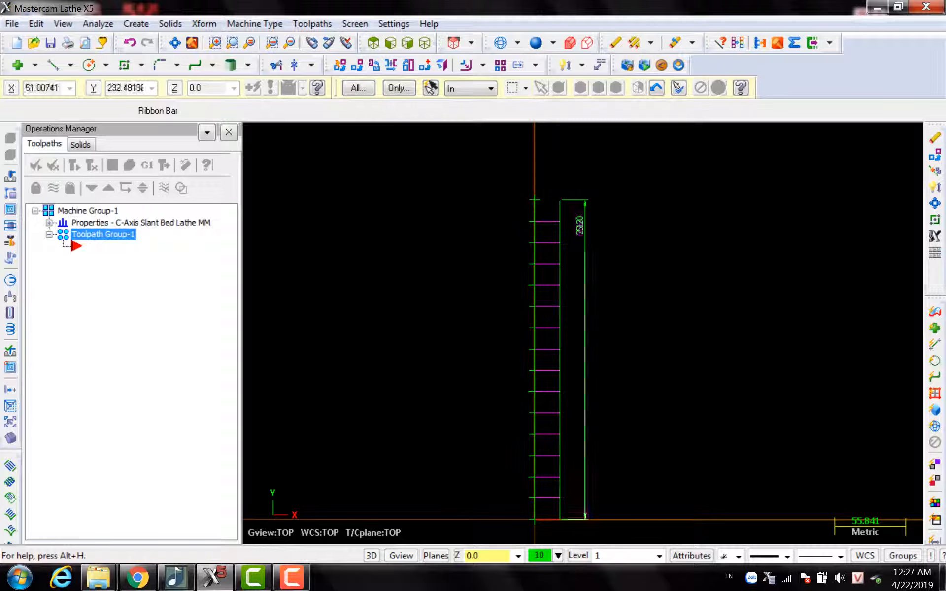
{"action": "scroll", "coordinate": [616, 217], "scroll_direction": "up", "scroll_amount": 4}
{"action": "scroll", "coordinate": [442, 294], "scroll_direction": "down", "scroll_amount": 4}
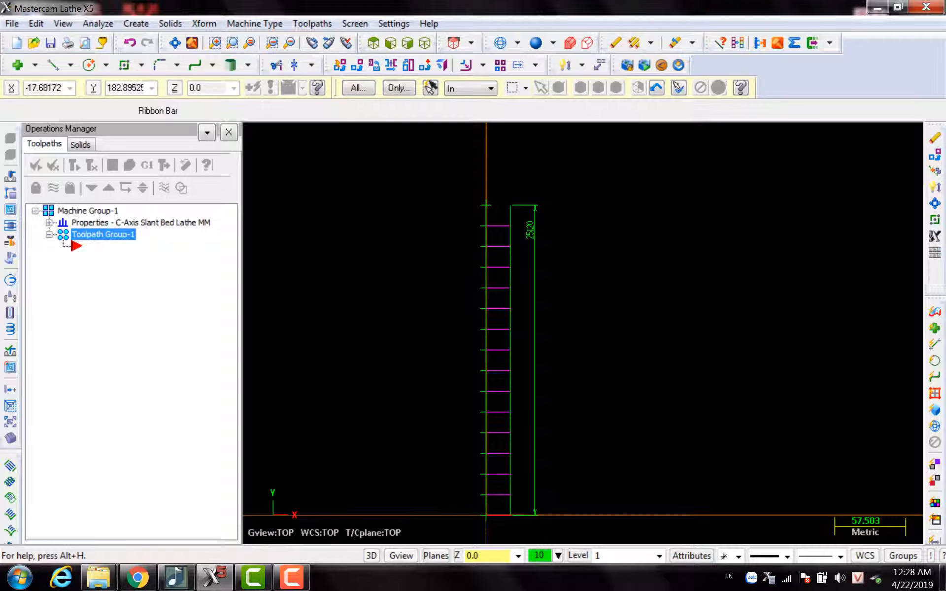
{"action": "scroll", "coordinate": [611, 261], "scroll_direction": "down", "scroll_amount": 2}
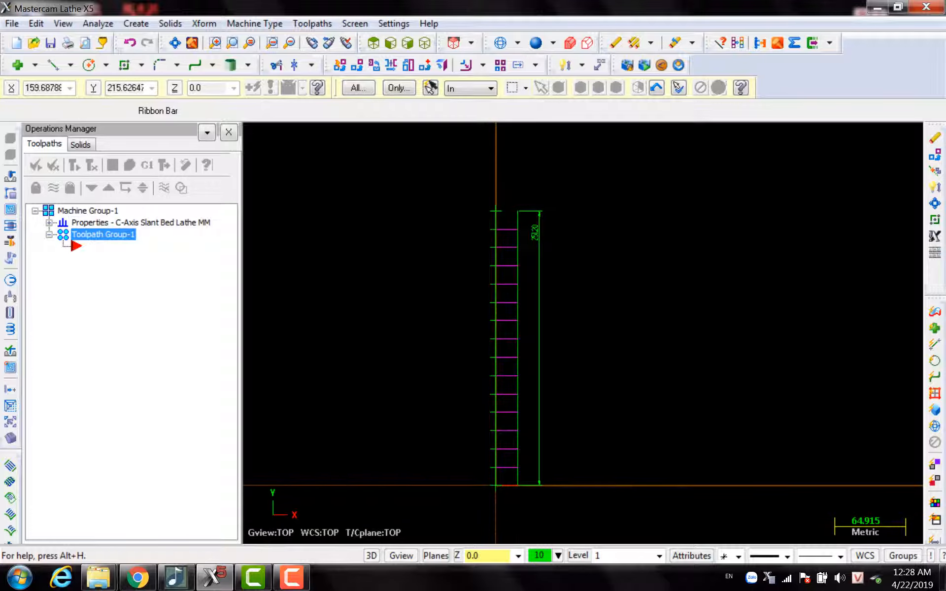
{"action": "scroll", "coordinate": [492, 370], "scroll_direction": "up", "scroll_amount": 2}
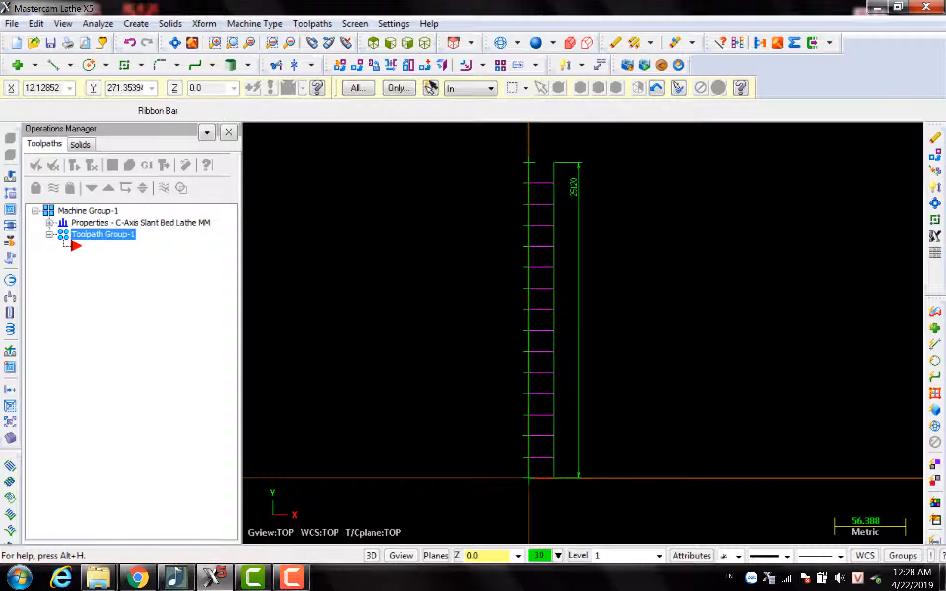
Blank the rectangle's two vertical edges together with the height dimension and all the segment points.
{"action": "left_click_drag", "start_coordinate": [544, 137], "coordinate": [643, 530]}
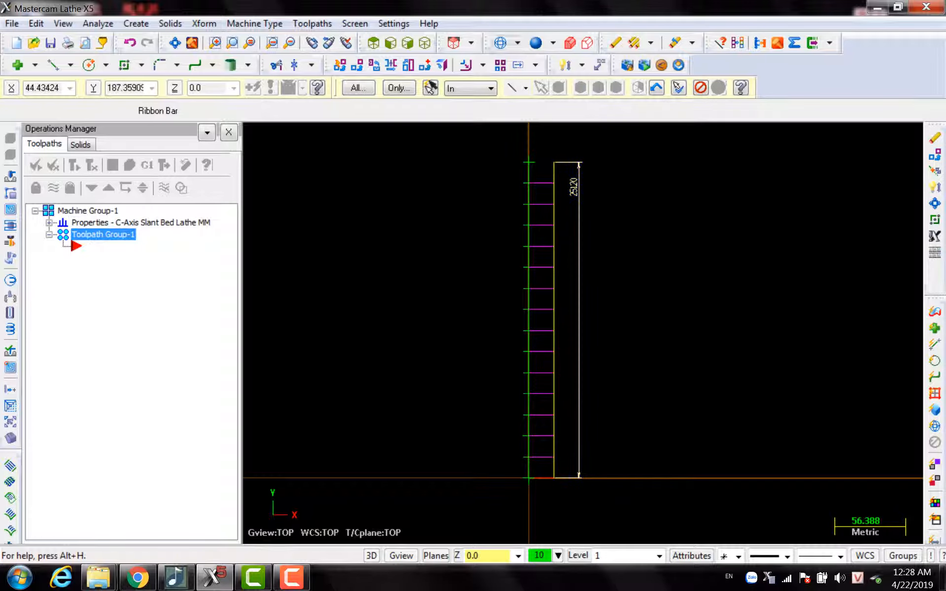
{"action": "left_click", "coordinate": [394, 23]}
{"action": "mouse_move", "coordinate": [355, 23]}
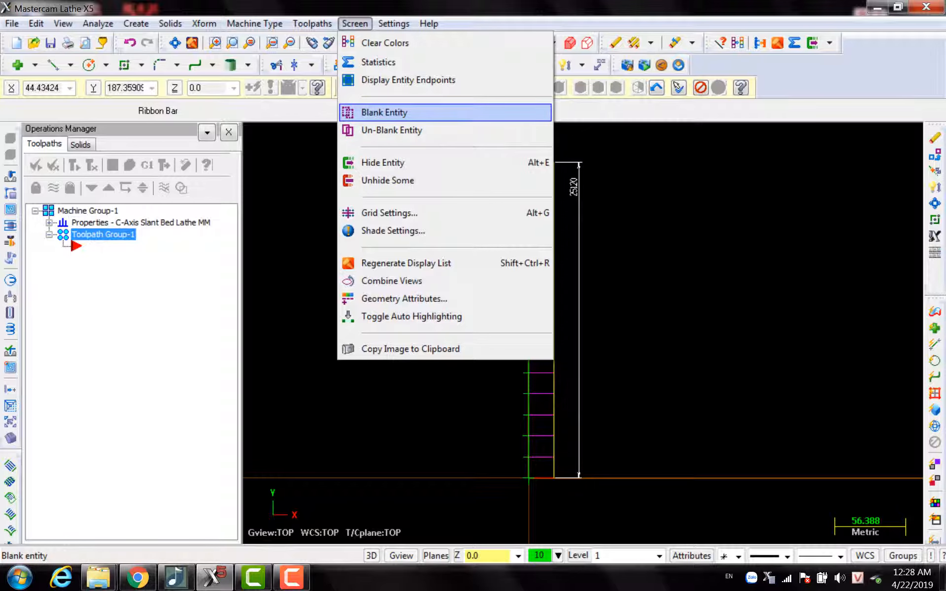
{"action": "left_click", "coordinate": [385, 112]}
{"action": "left_click_drag", "start_coordinate": [493, 141], "coordinate": [538, 512]}
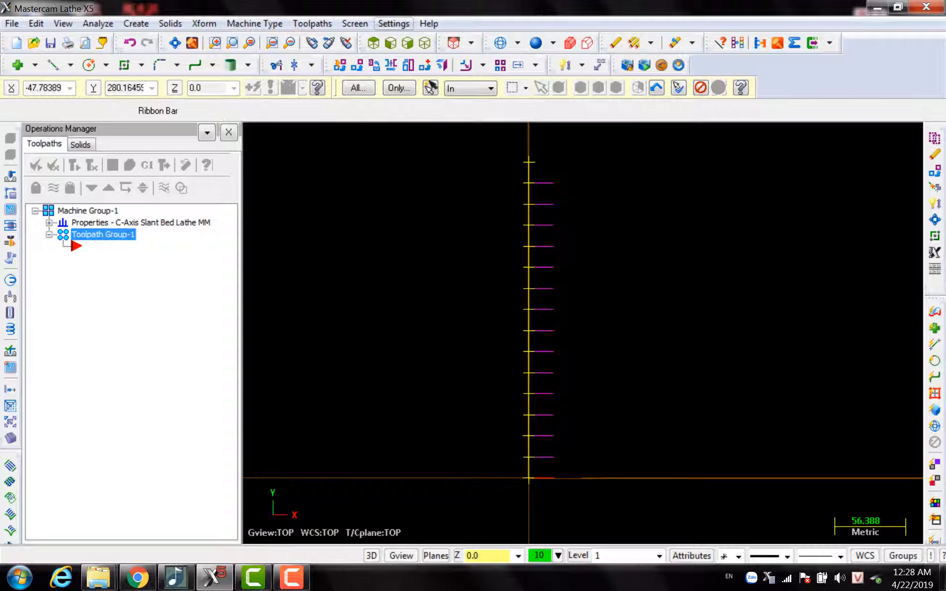
{"action": "left_click", "coordinate": [355, 23]}
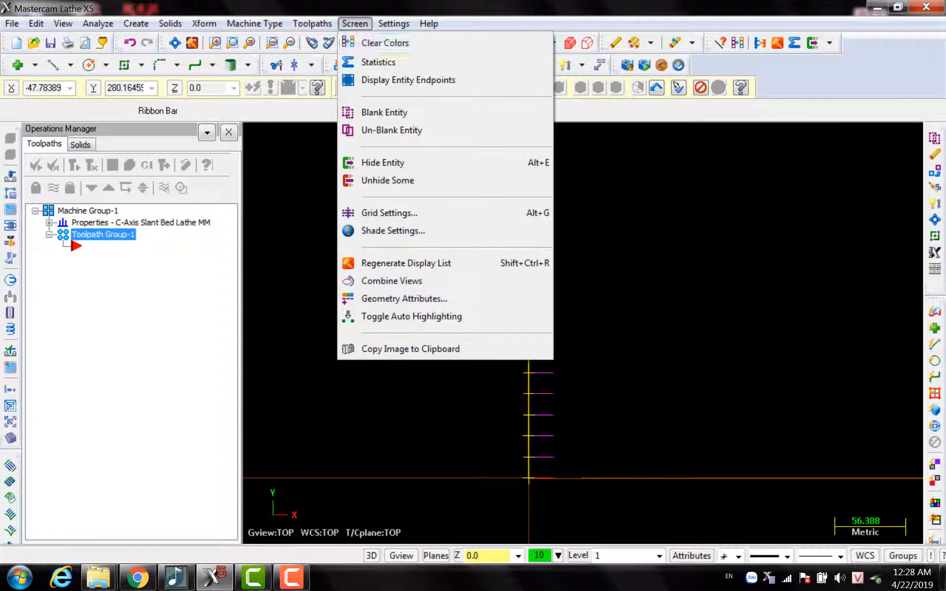
{"action": "left_click", "coordinate": [384, 112]}
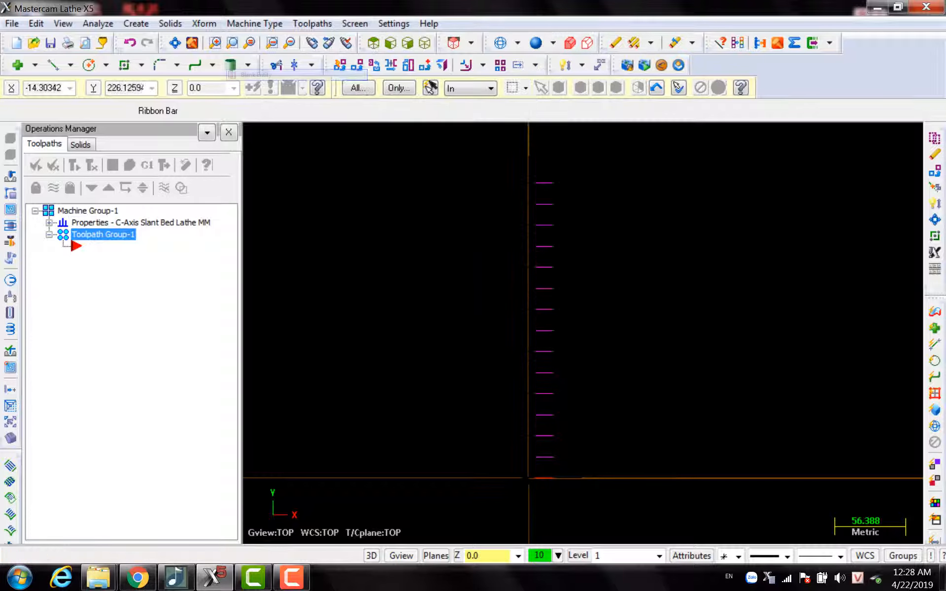
Examine the horizontal lines along their full height, from the origin to the uppermost line.
{"action": "scroll", "coordinate": [688, 295], "scroll_direction": "up", "scroll_amount": 3}
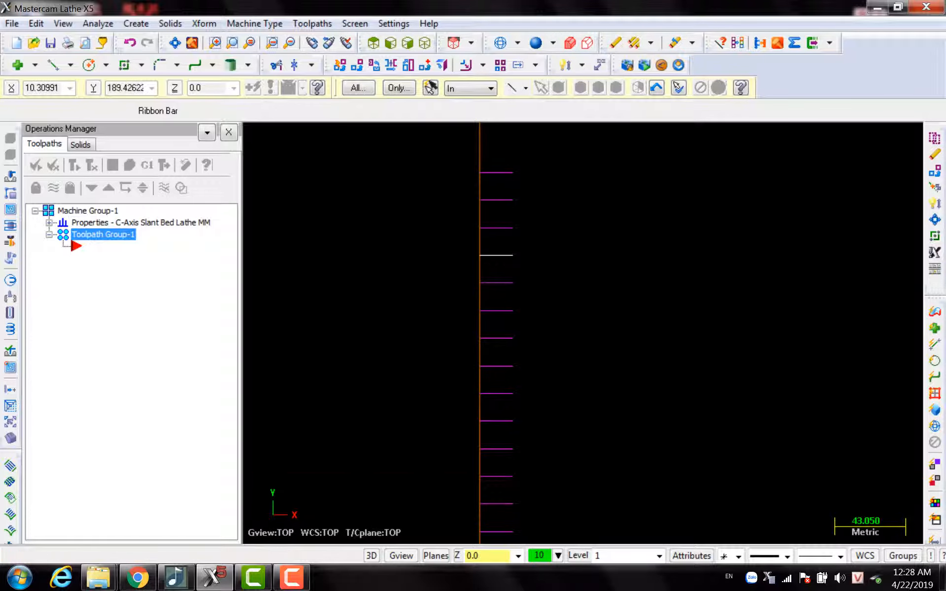
{"action": "scroll", "coordinate": [537, 241], "scroll_direction": "down", "scroll_amount": 2}
{"action": "scroll", "coordinate": [508, 510], "scroll_direction": "up", "scroll_amount": 1}
{"action": "scroll", "coordinate": [577, 163], "scroll_direction": "down", "scroll_amount": 2}
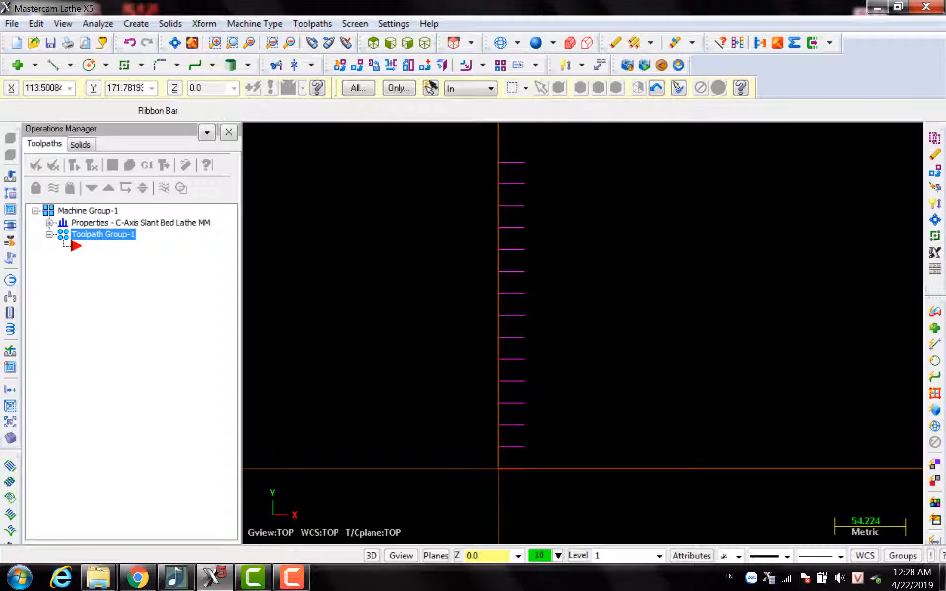
{"action": "scroll", "coordinate": [305, 207], "scroll_direction": "up", "scroll_amount": 1}
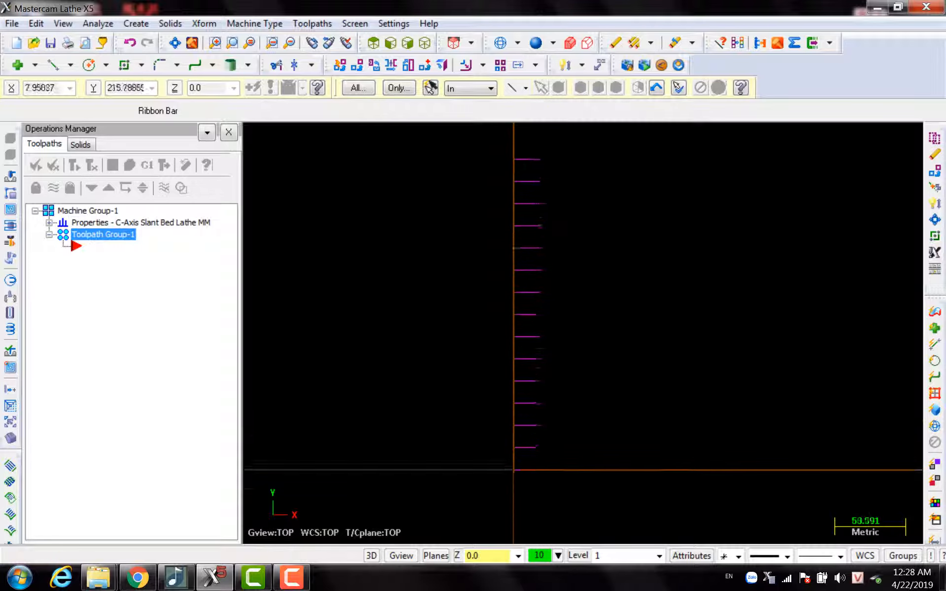
{"action": "scroll", "coordinate": [583, 333], "scroll_direction": "down", "scroll_amount": 1}
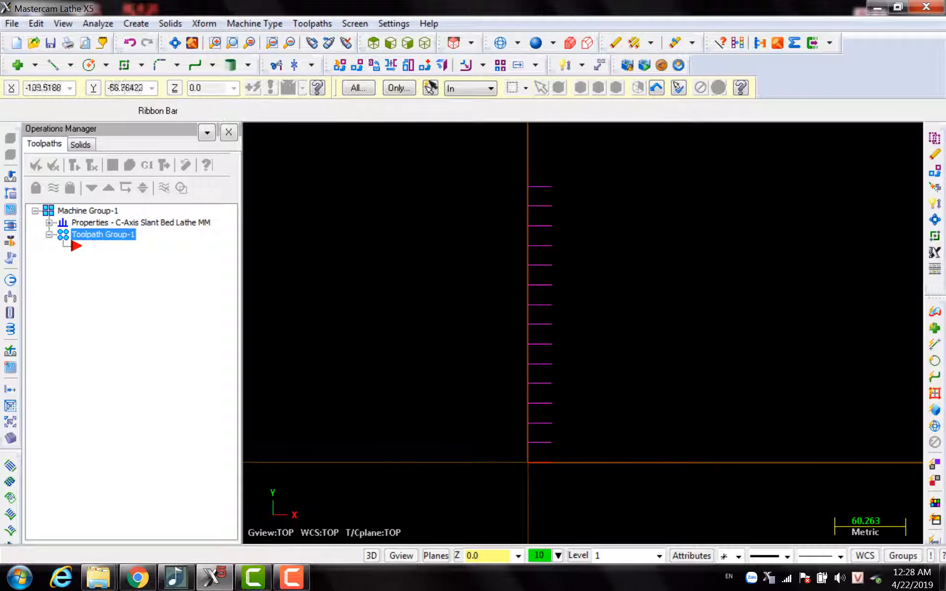
{"action": "scroll", "coordinate": [608, 300], "scroll_direction": "up", "scroll_amount": 3}
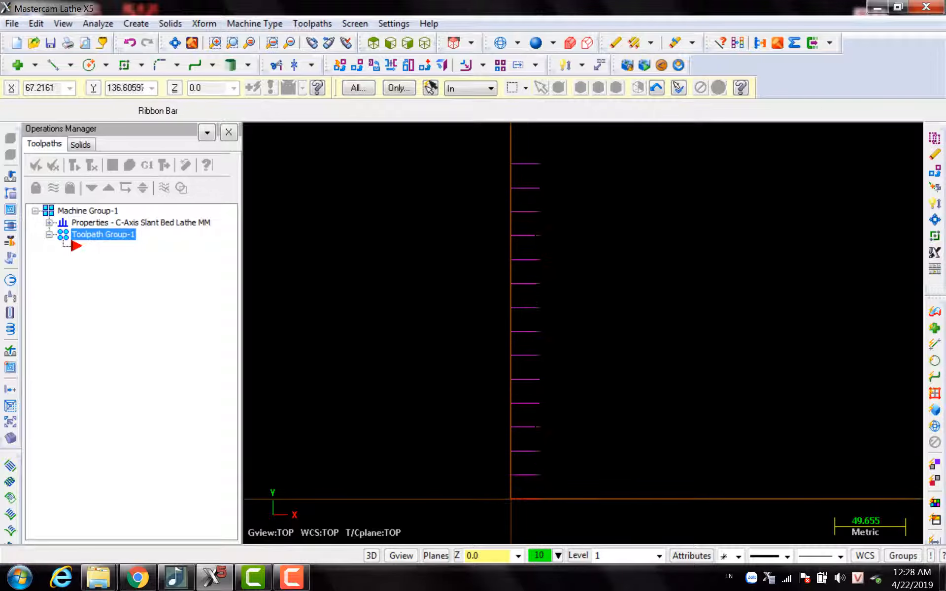
{"action": "scroll", "coordinate": [591, 315], "scroll_direction": "down", "scroll_amount": 3}
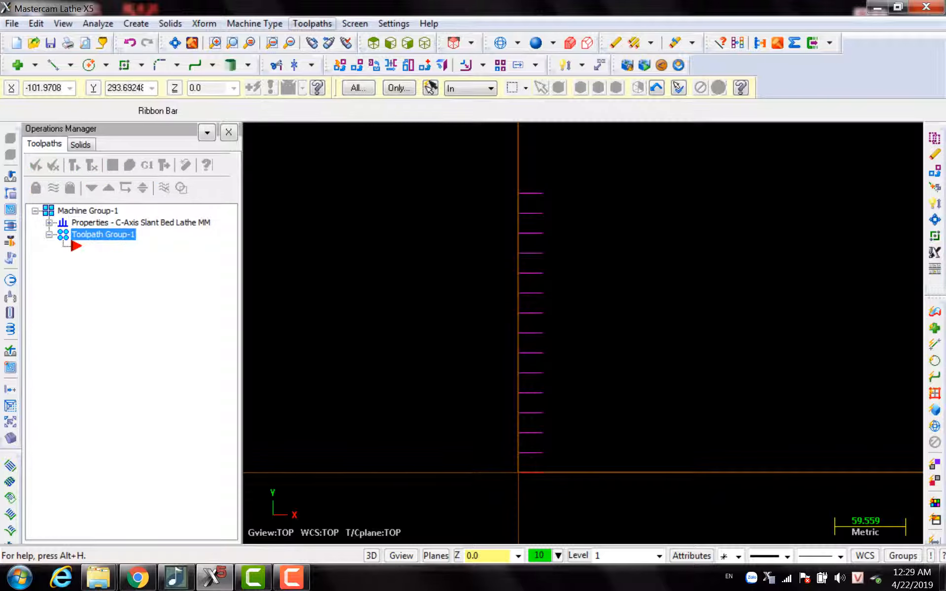
Start a C-Axis Contour toolpath with the NC name "15 SLOTS ON A SHAFT80MM".
{"action": "left_click", "coordinate": [312, 24]}
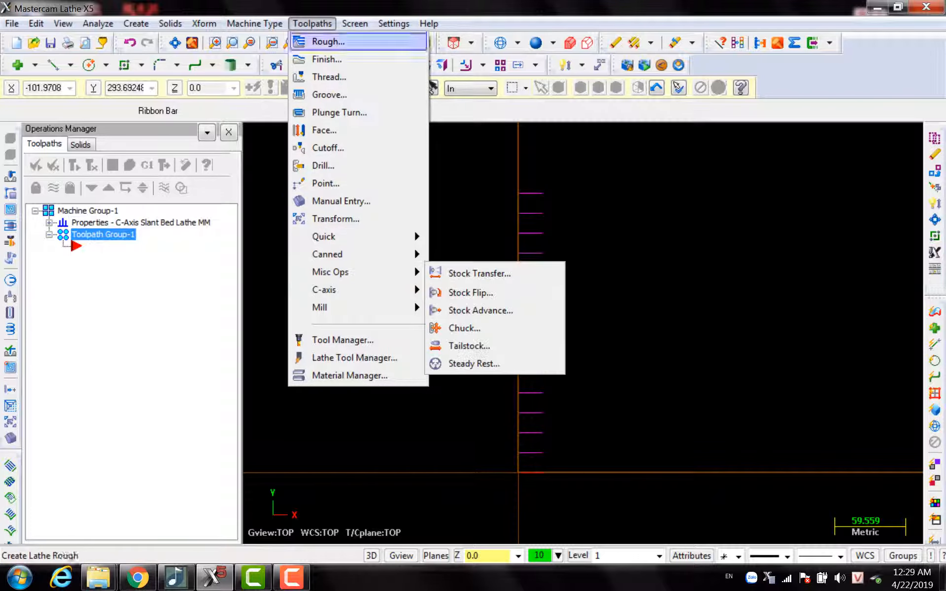
{"action": "mouse_move", "coordinate": [345, 290]}
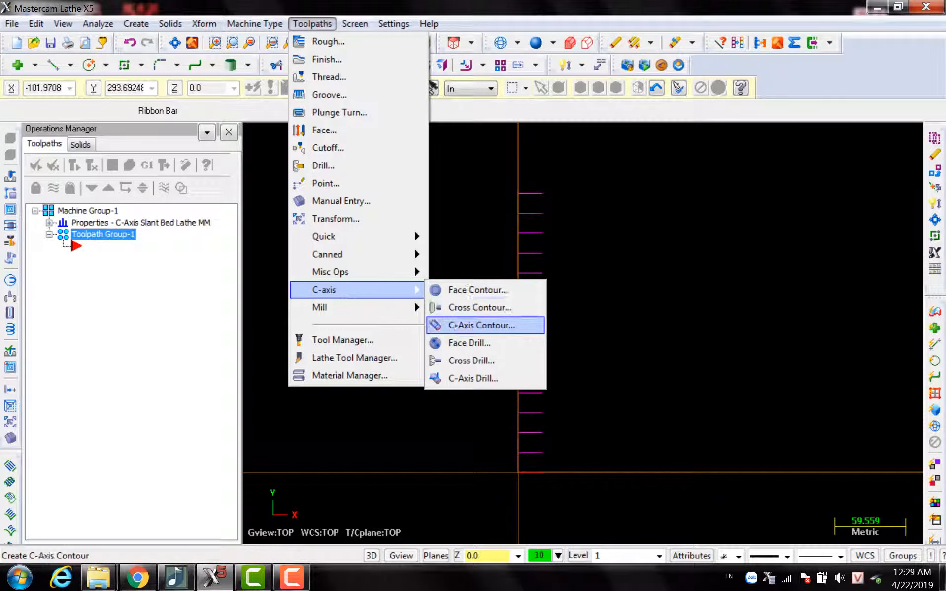
{"action": "left_click", "coordinate": [481, 326]}
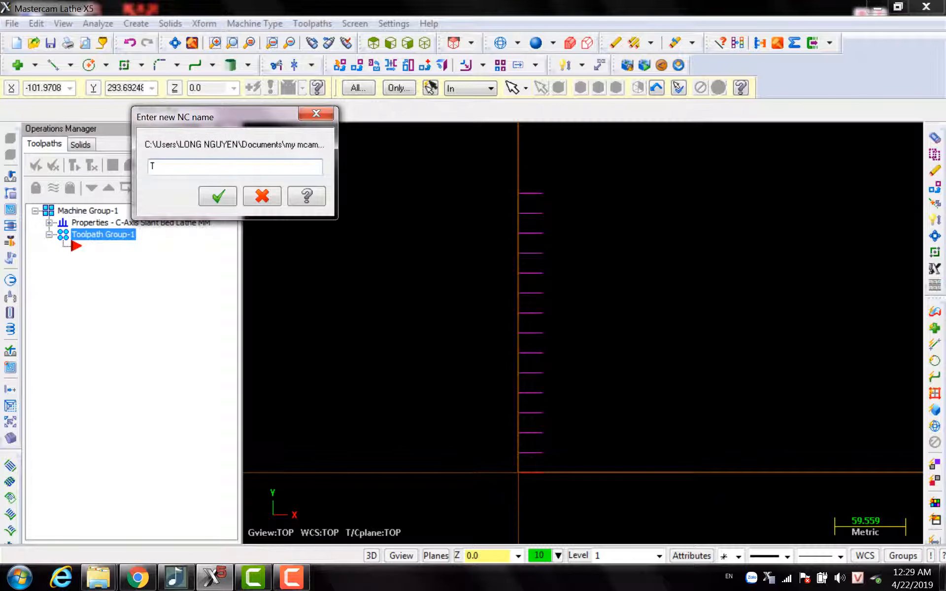
{"action": "type", "text": "15"}
{"action": "key", "text": "BackSpace"}
{"action": "key", "text": "BackSpace"}
{"action": "key", "text": "Delete"}
{"action": "type", "text": "15 S"}
{"action": "type", "text": "LOT"}
{"action": "type", "text": "S"}
{"action": "type", "text": " 0"}
{"action": "type", "text": "N "}
{"action": "type", "text": "A"}
{"action": "type", "text": " H"}
{"action": "key", "text": "BackSpace"}
{"action": "type", "text": "SHAFT"}
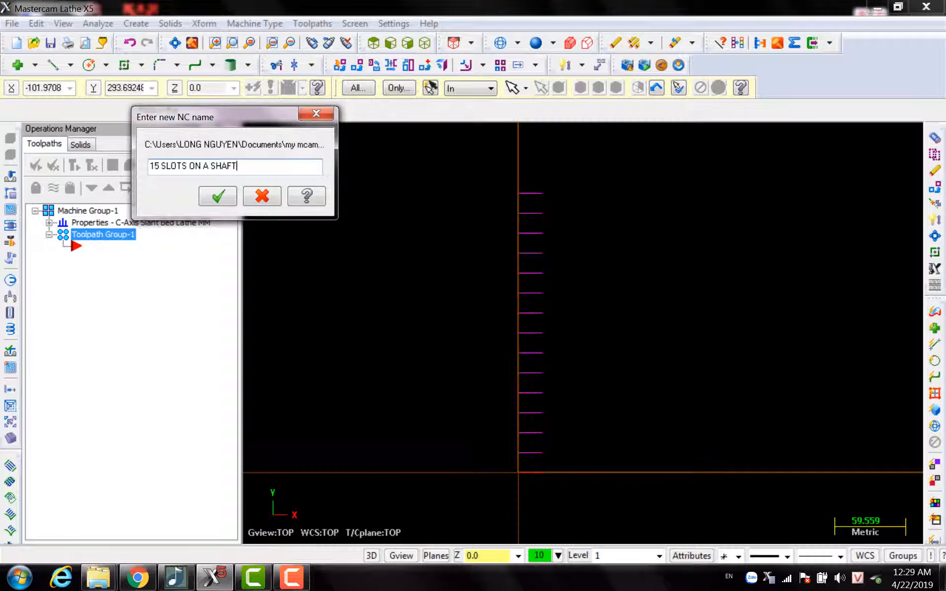
{"action": "type", "text": "80MM"}
{"action": "key", "text": "Return"}
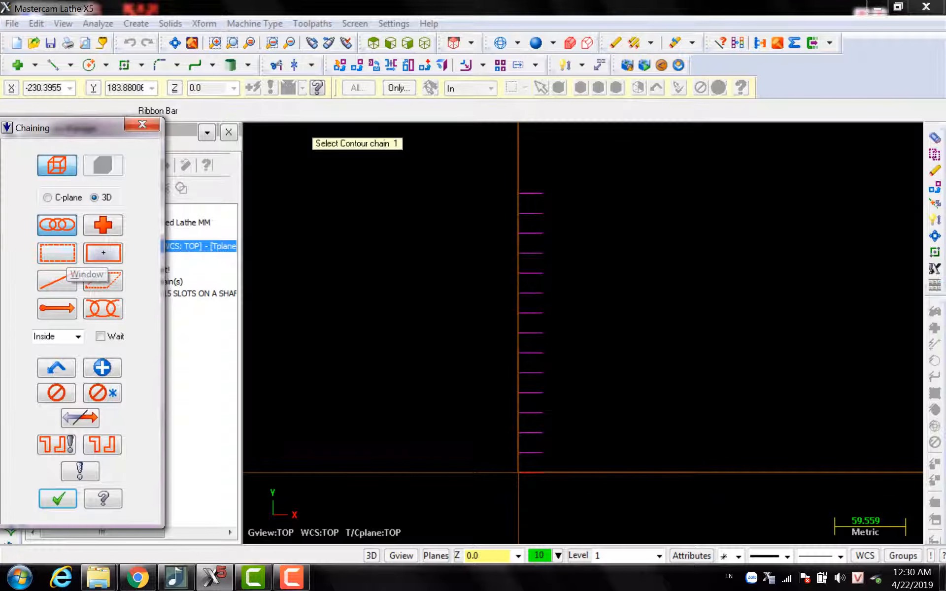
Chain the 15 horizontal lines as single contours, working upward from the line at the origin, and accept the selection.
{"action": "left_click_drag", "start_coordinate": [79, 128], "coordinate": [191, 69]}
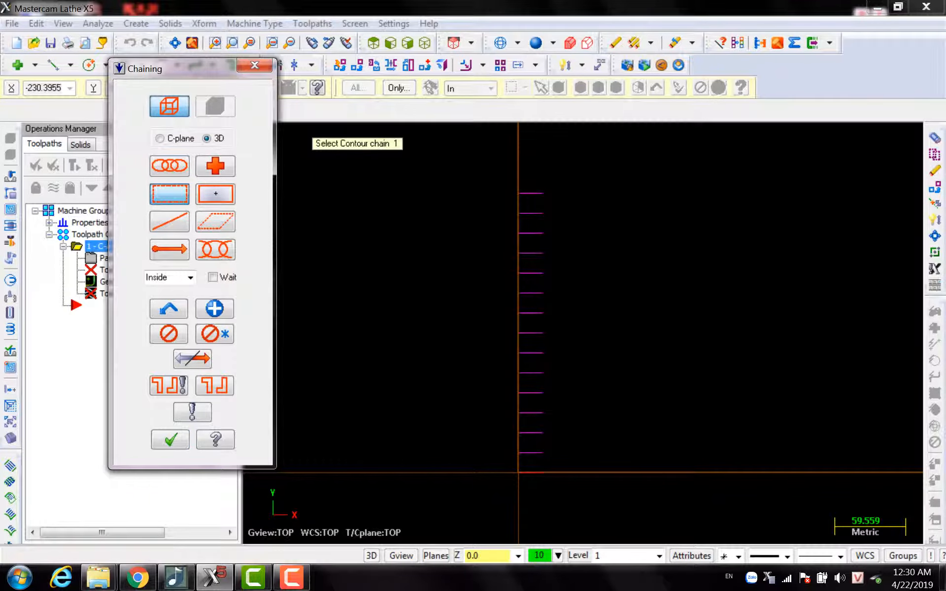
{"action": "left_click", "coordinate": [169, 194]}
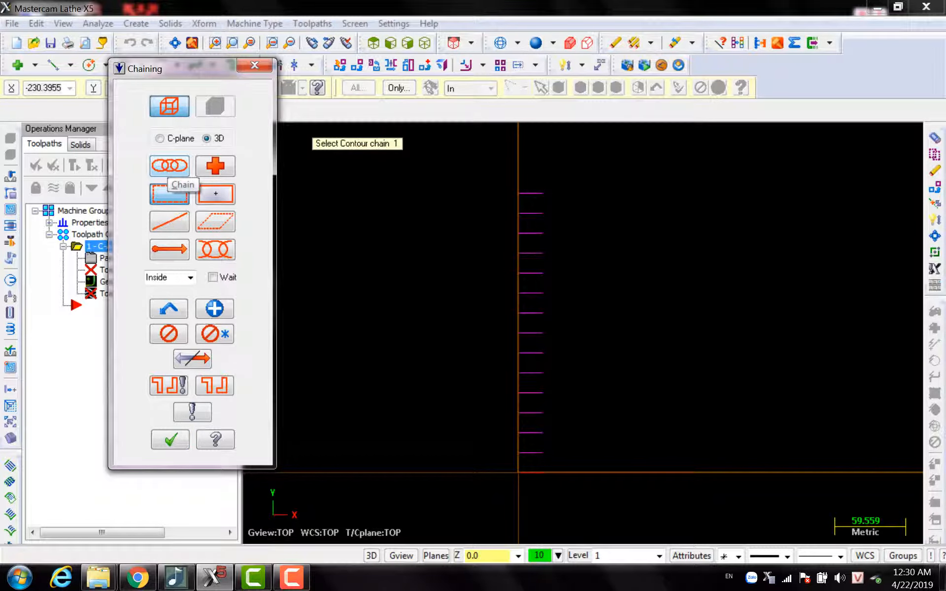
{"action": "left_click", "coordinate": [170, 221]}
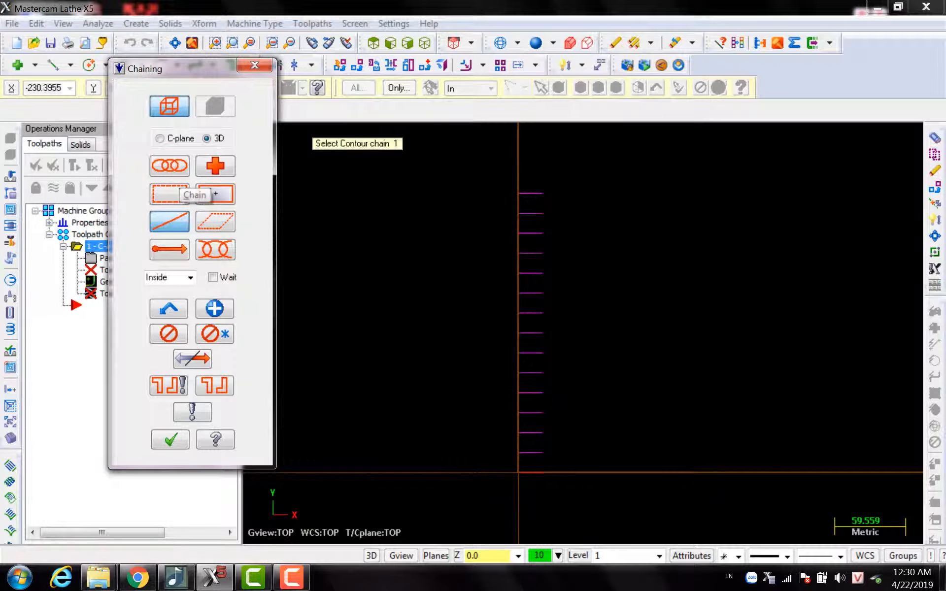
{"action": "left_click_drag", "start_coordinate": [190, 68], "coordinate": [191, 35]}
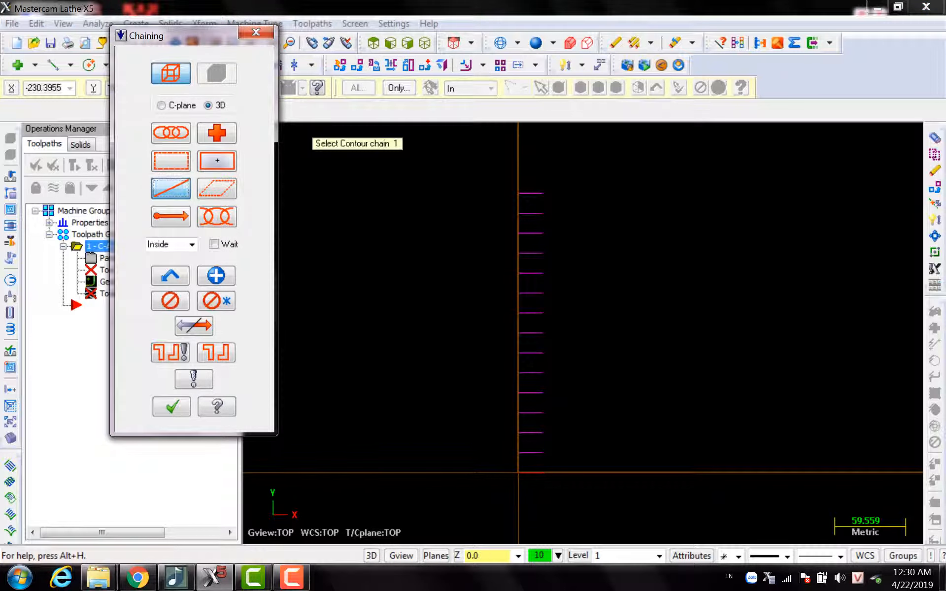
{"action": "scroll", "coordinate": [394, 338], "scroll_direction": "up", "scroll_amount": 3}
{"action": "scroll", "coordinate": [420, 374], "scroll_direction": "down", "scroll_amount": 1}
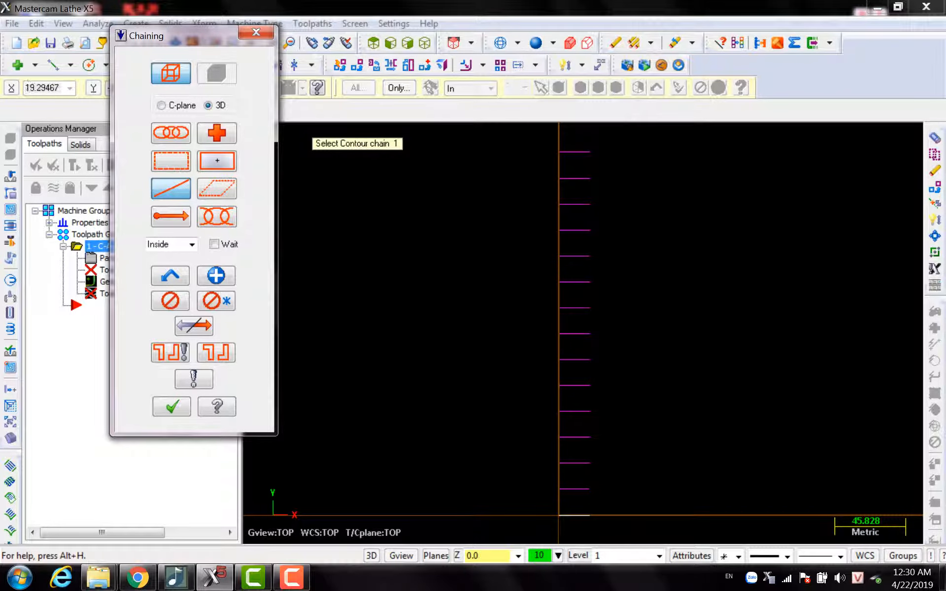
{"action": "left_click", "coordinate": [574, 515]}
{"action": "left_click", "coordinate": [574, 489]}
{"action": "left_click", "coordinate": [574, 464]}
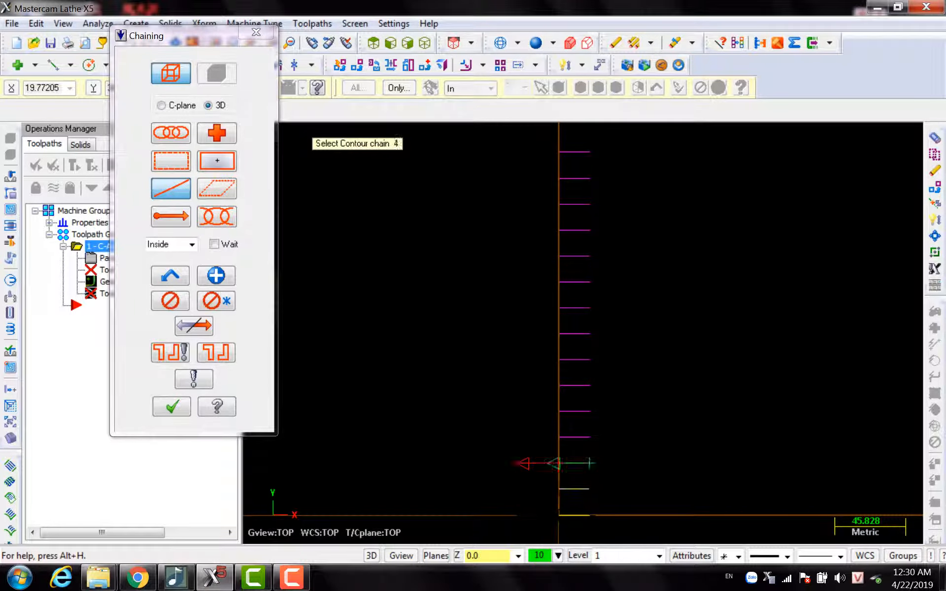
{"action": "left_click", "coordinate": [574, 437]}
{"action": "left_click", "coordinate": [574, 411]}
{"action": "left_click", "coordinate": [574, 386]}
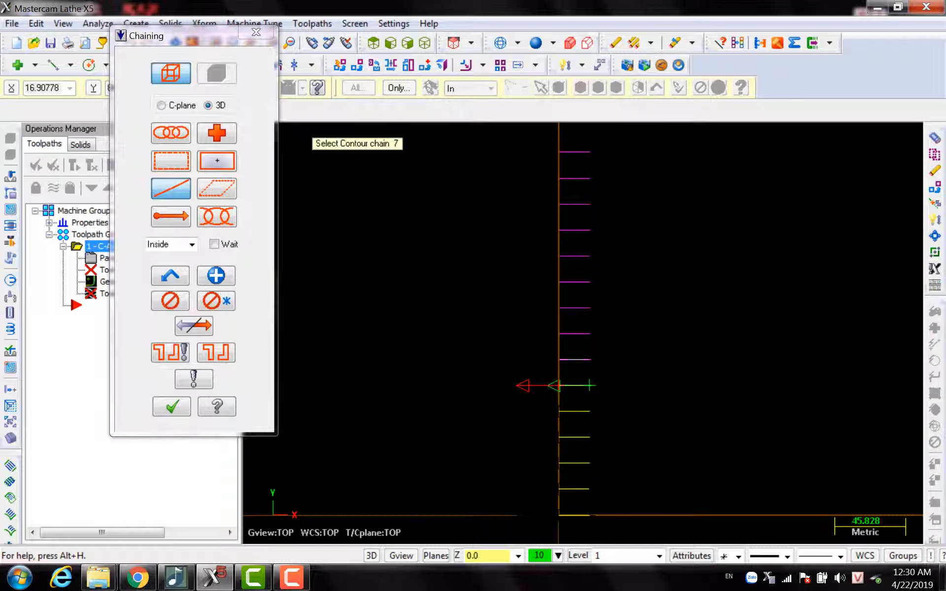
{"action": "left_click", "coordinate": [574, 359]}
{"action": "left_click", "coordinate": [586, 334]}
{"action": "left_click", "coordinate": [587, 308]}
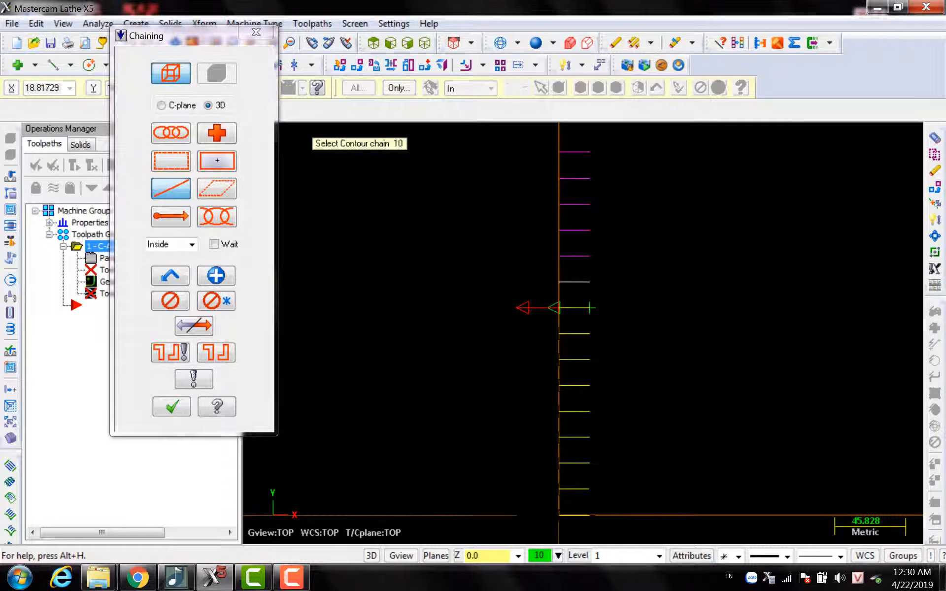
{"action": "left_click", "coordinate": [589, 281]}
{"action": "left_click", "coordinate": [589, 256]}
{"action": "left_click", "coordinate": [589, 230]}
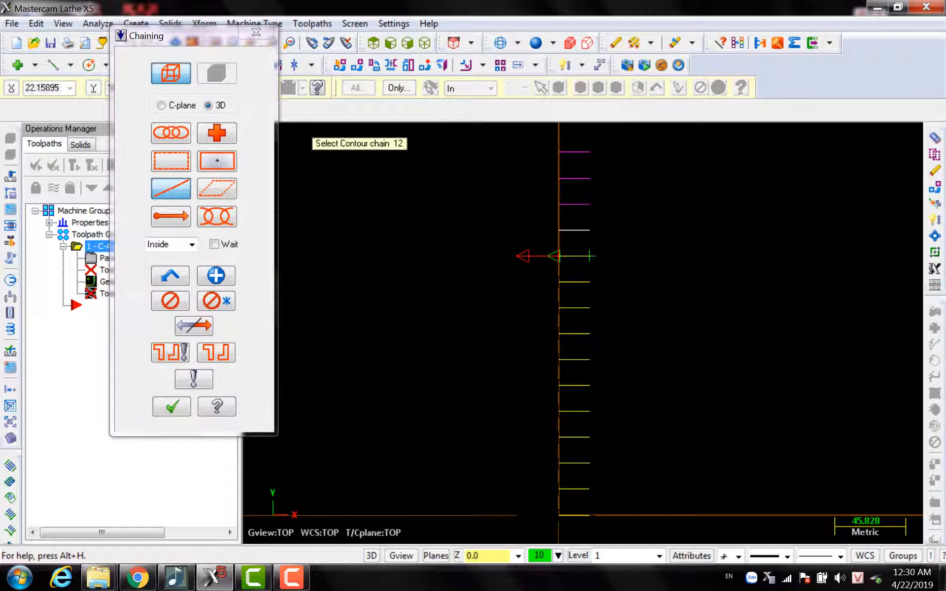
{"action": "left_click", "coordinate": [589, 203]}
{"action": "left_click", "coordinate": [589, 178]}
{"action": "left_click", "coordinate": [590, 152]}
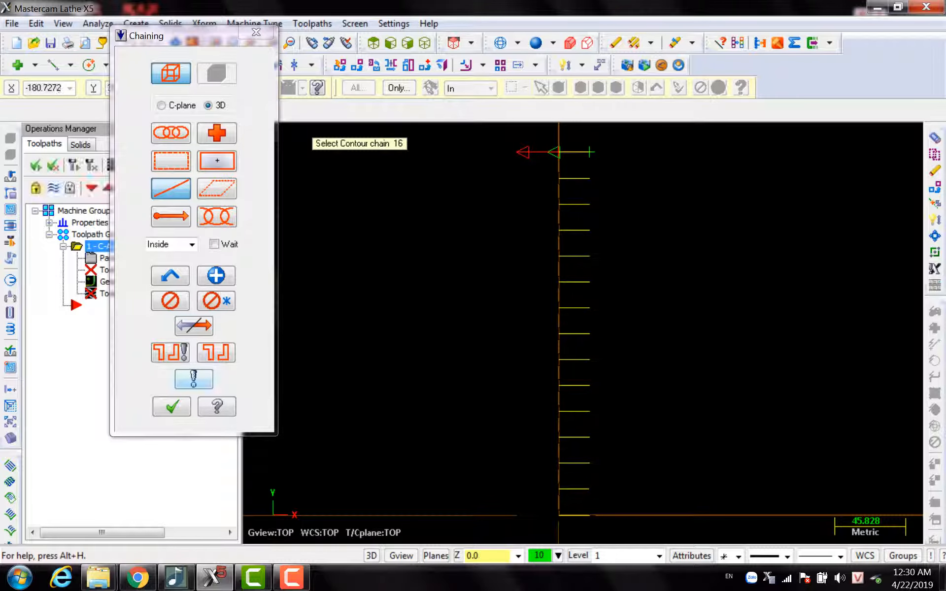
{"action": "scroll", "coordinate": [406, 205], "scroll_direction": "down", "scroll_amount": 3}
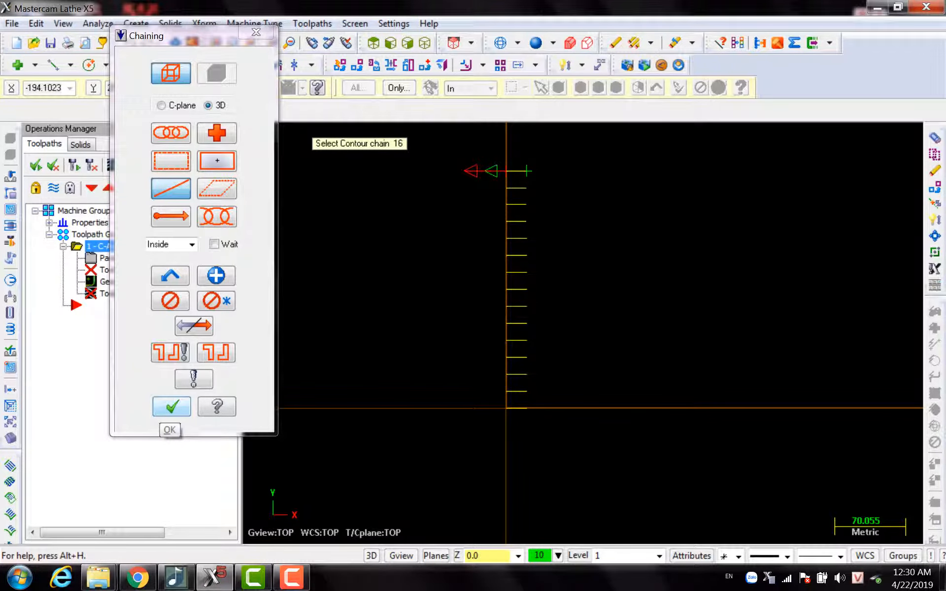
{"action": "left_click", "coordinate": [172, 406]}
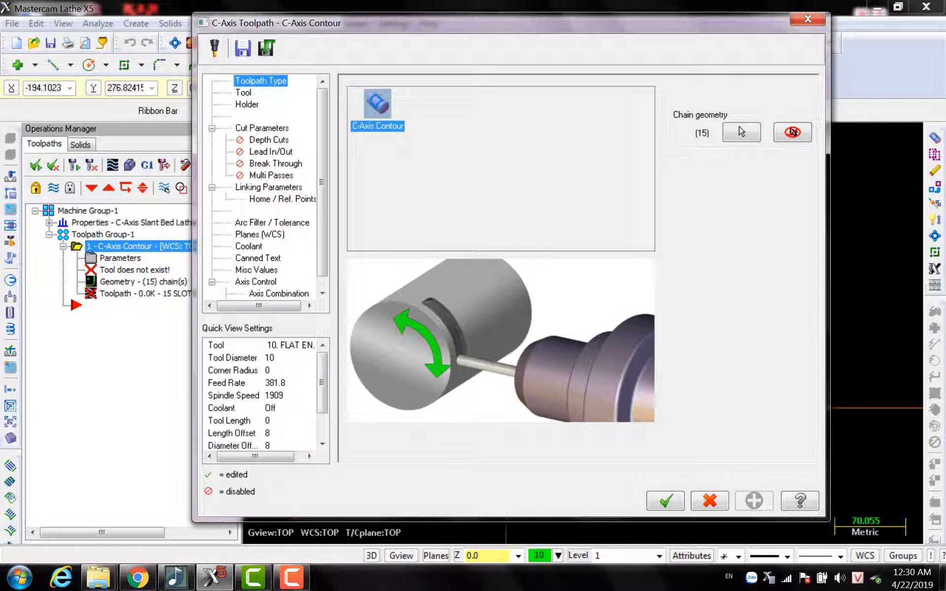
Create a new flat end mill with a diameter of 4 mm as the C-Axis Contour tool.
{"action": "left_click_drag", "start_coordinate": [424, 23], "coordinate": [392, 45]}
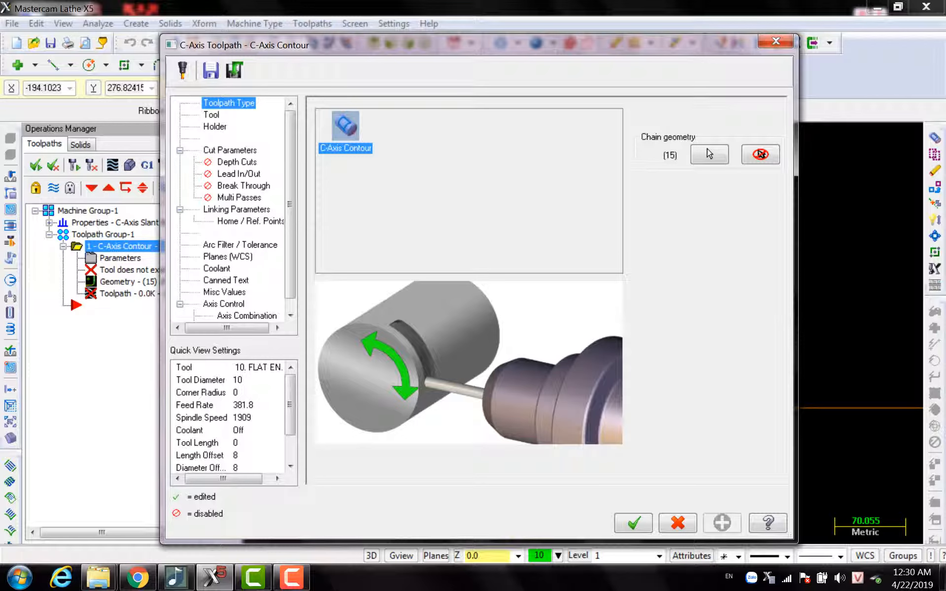
{"action": "left_click", "coordinate": [212, 115]}
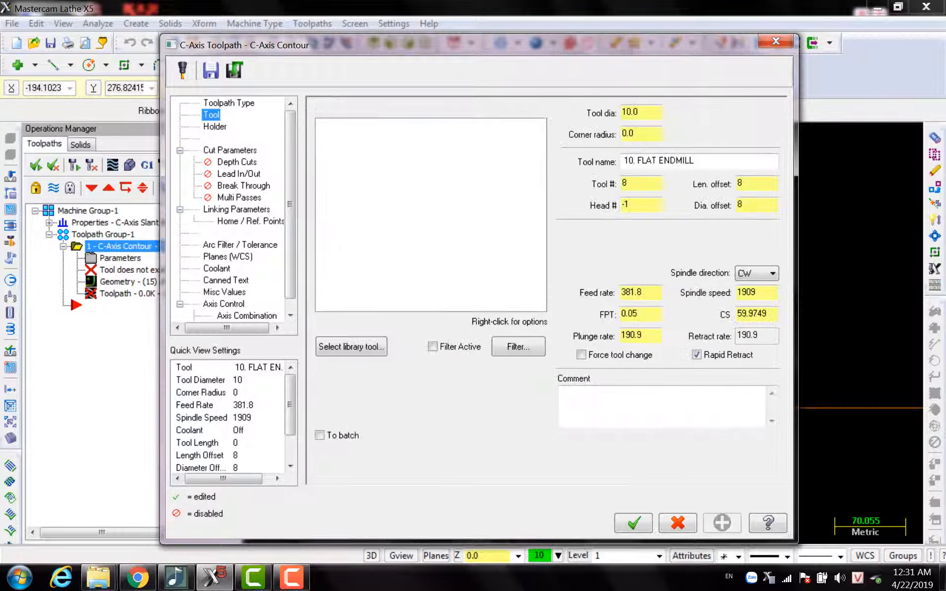
{"action": "right_click", "coordinate": [352, 135]}
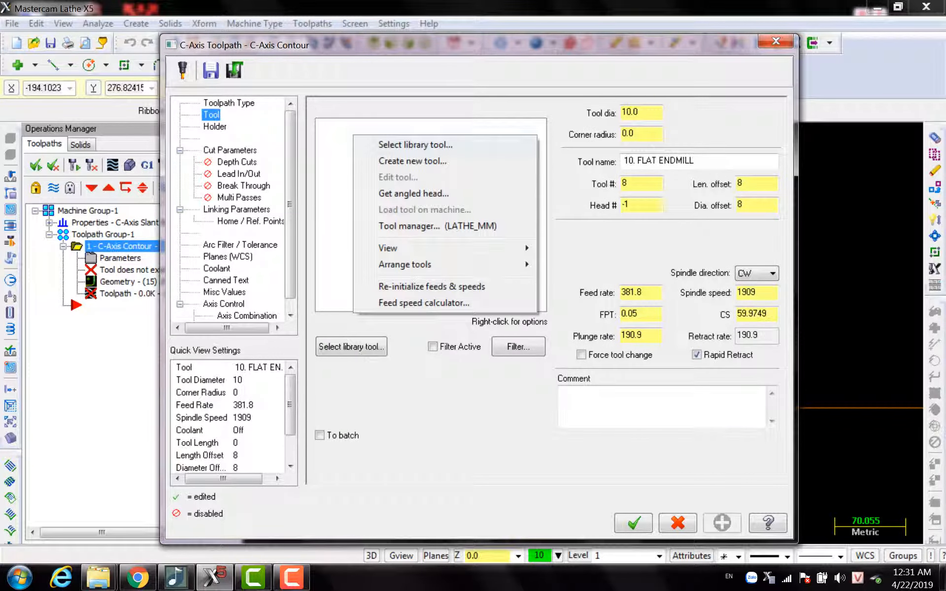
{"action": "left_click", "coordinate": [389, 161]}
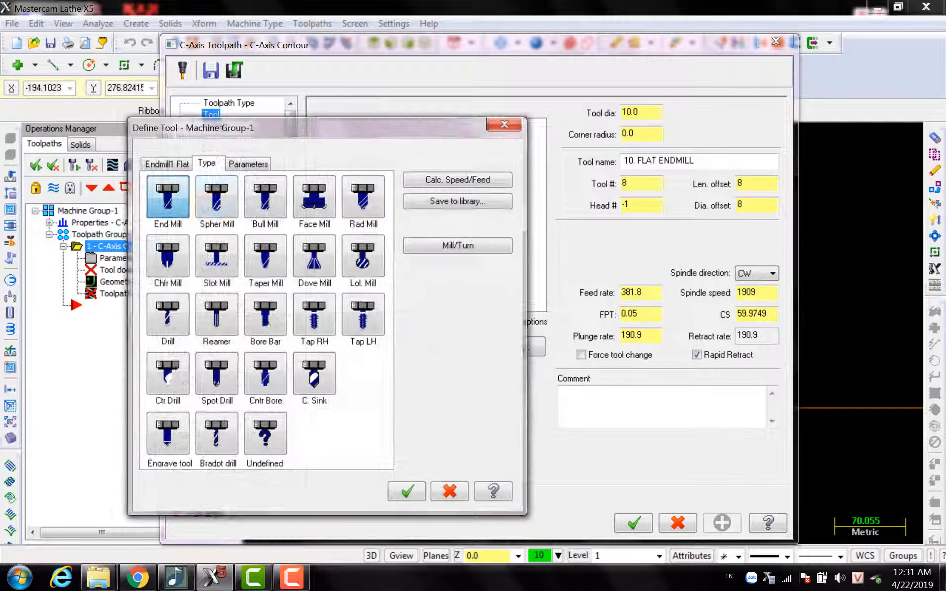
{"action": "left_click", "coordinate": [166, 196]}
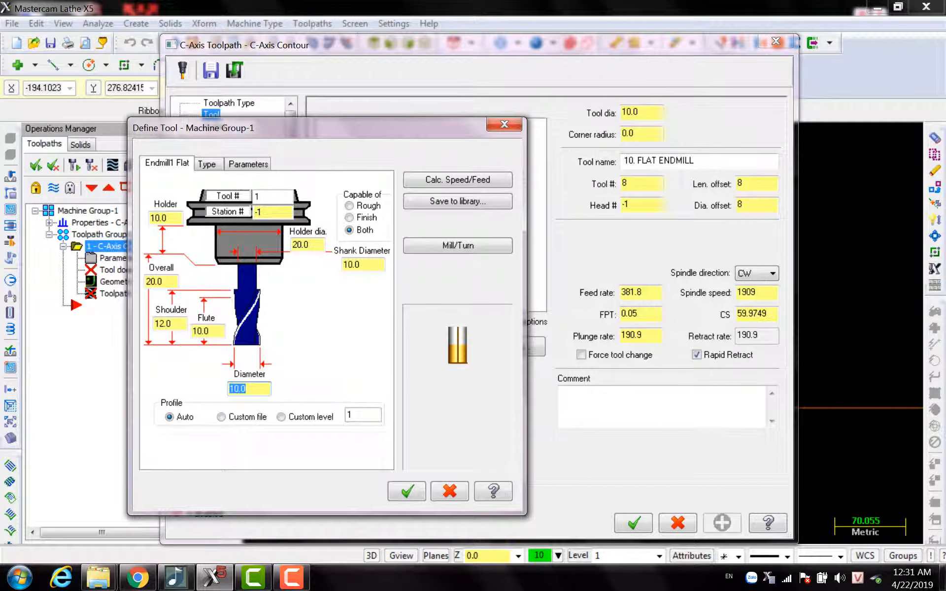
{"action": "type", "text": "4"}
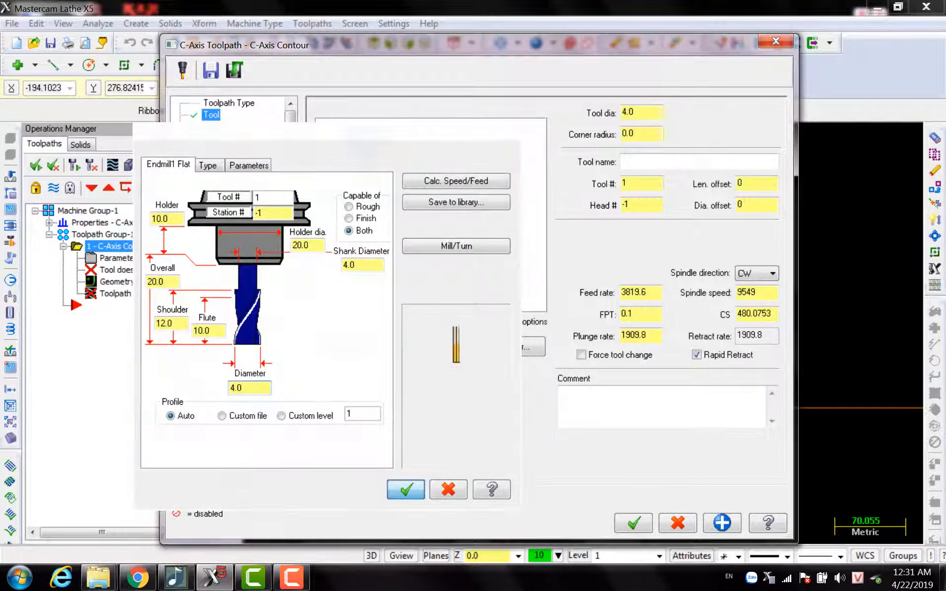
{"action": "key", "text": "Return"}
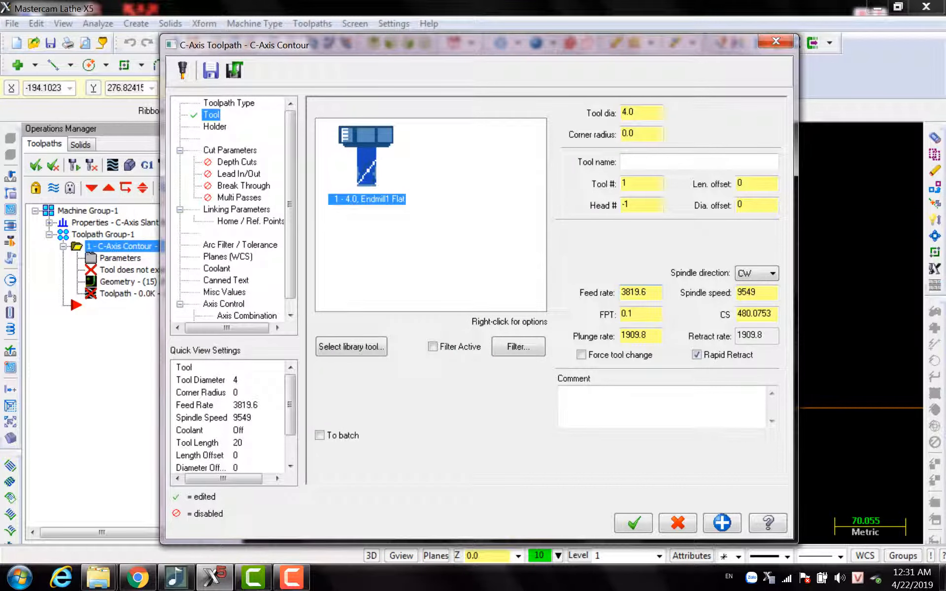
Set the 4 mm end mill's feed rate to 200 and its plunge rate to 100.
{"action": "double_click", "coordinate": [634, 293]}
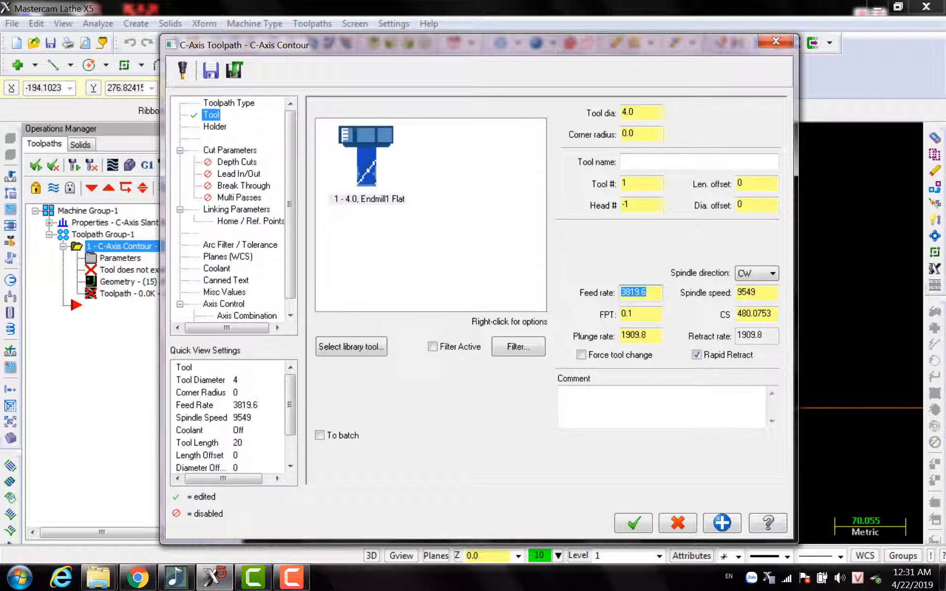
{"action": "type", "text": "200"}
{"action": "type", "text": "0"}
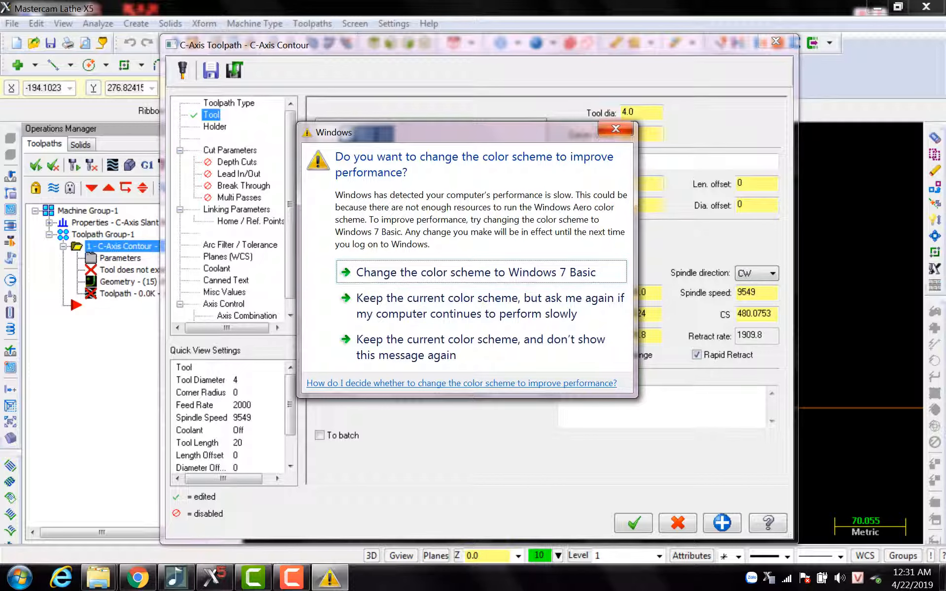
{"action": "left_click", "coordinate": [615, 129]}
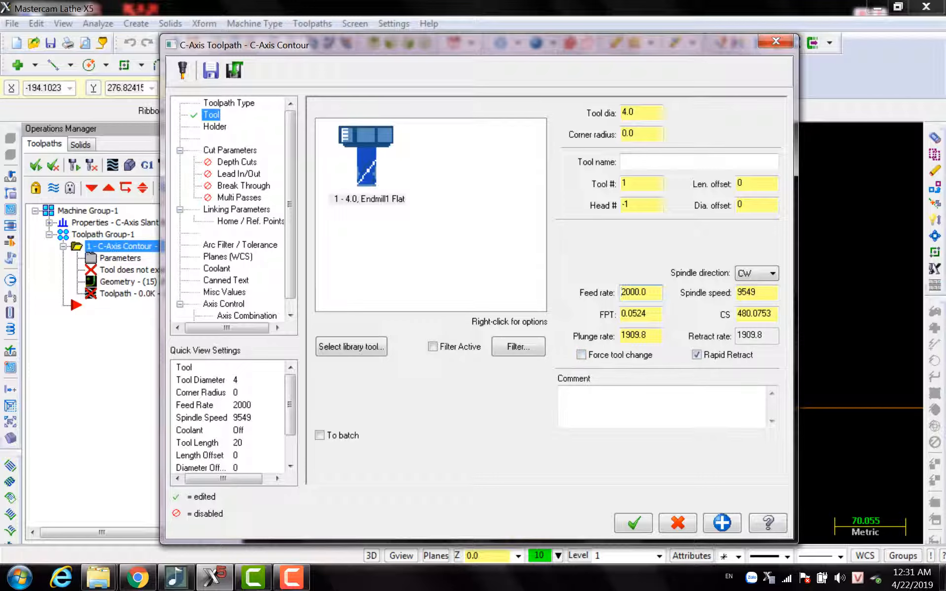
{"action": "left_click", "coordinate": [647, 292]}
{"action": "key", "text": "BackSpace"}
{"action": "key", "text": "BackSpace"}
{"action": "key", "text": "Tab"}
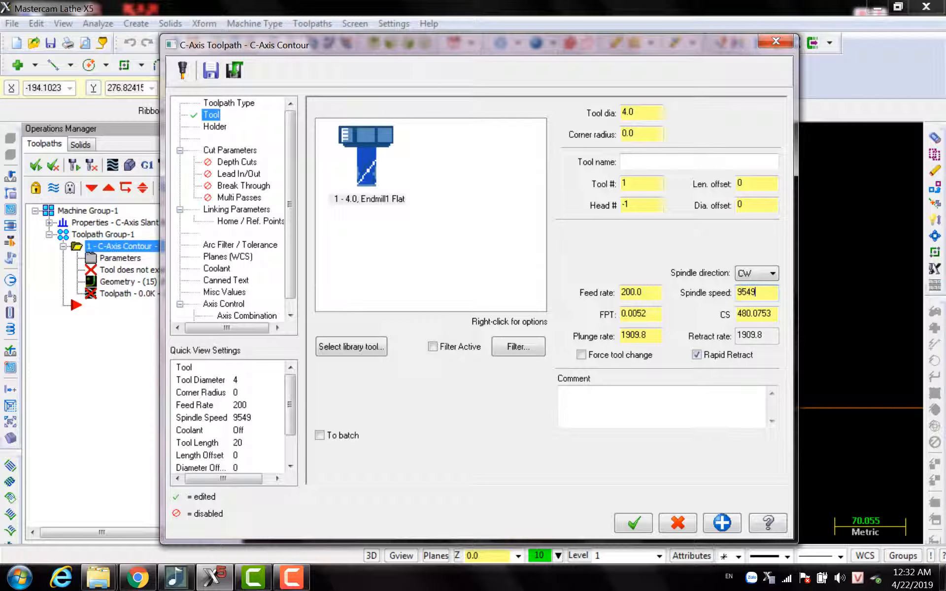
{"action": "left_click_drag", "start_coordinate": [648, 336], "coordinate": [618, 336]}
{"action": "type", "text": "100"}
Set the compensation type to Off in the cut parameters and check the depth cut settings.
{"action": "left_click", "coordinate": [230, 151]}
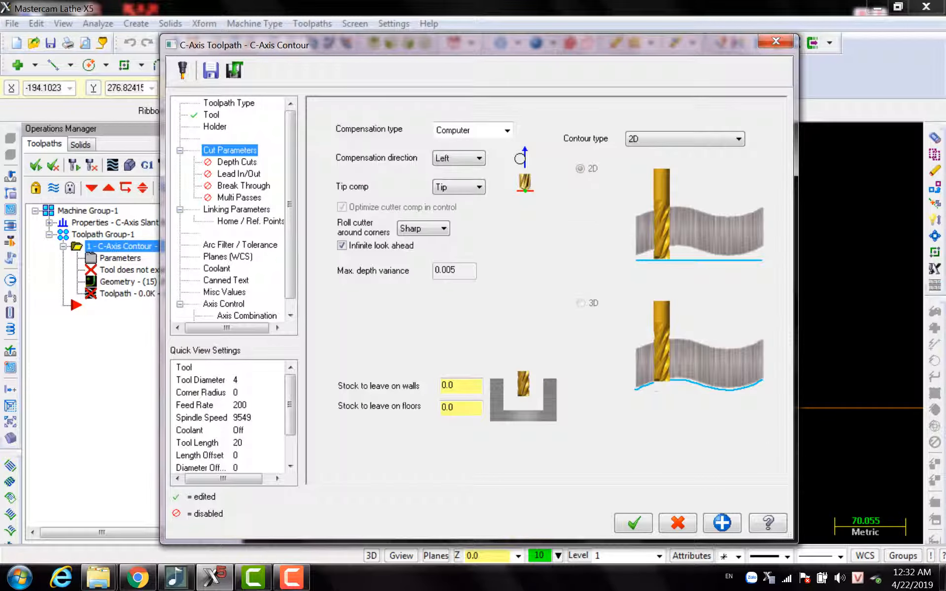
{"action": "left_click", "coordinate": [507, 130]}
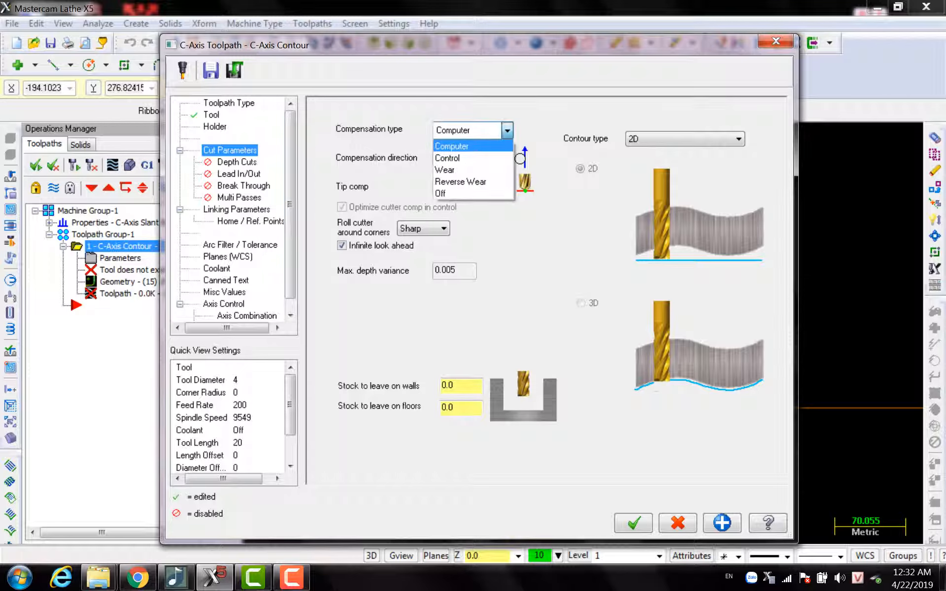
{"action": "left_click", "coordinate": [473, 193]}
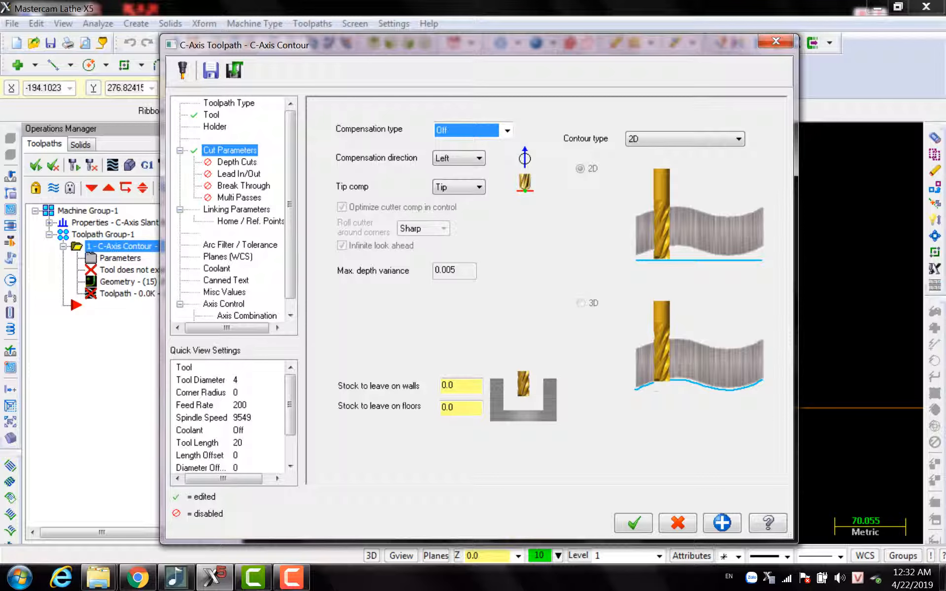
{"action": "left_click", "coordinate": [237, 162]}
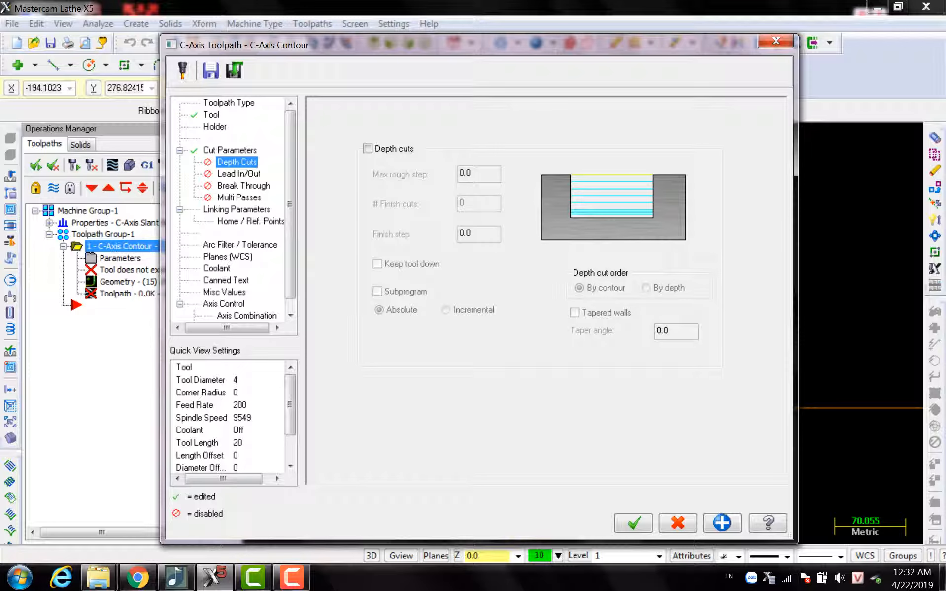
In the linking parameters, disable the clearance height and set the feed plane to 1 and the depth to -1, both incremental.
{"action": "left_click", "coordinate": [236, 209]}
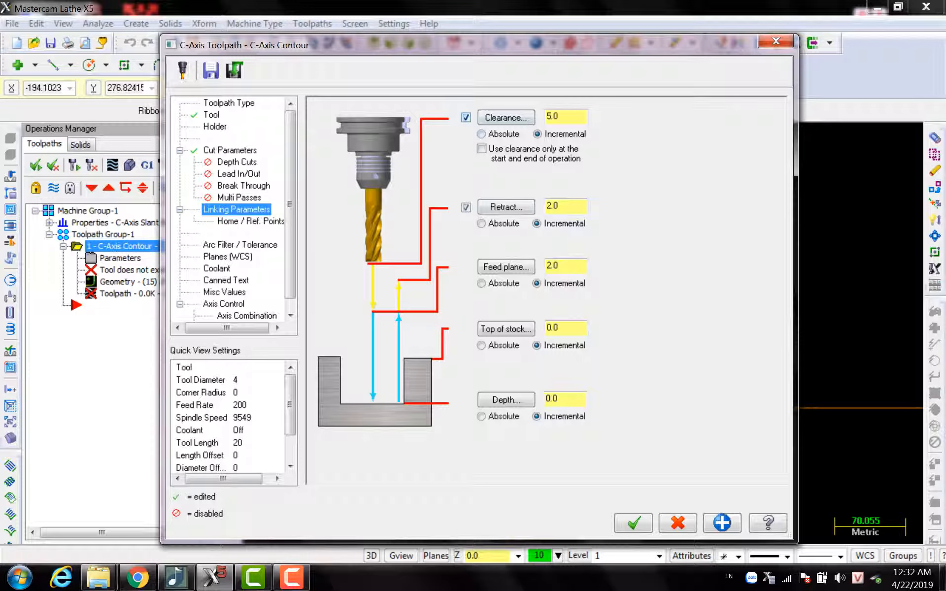
{"action": "left_click", "coordinate": [466, 117]}
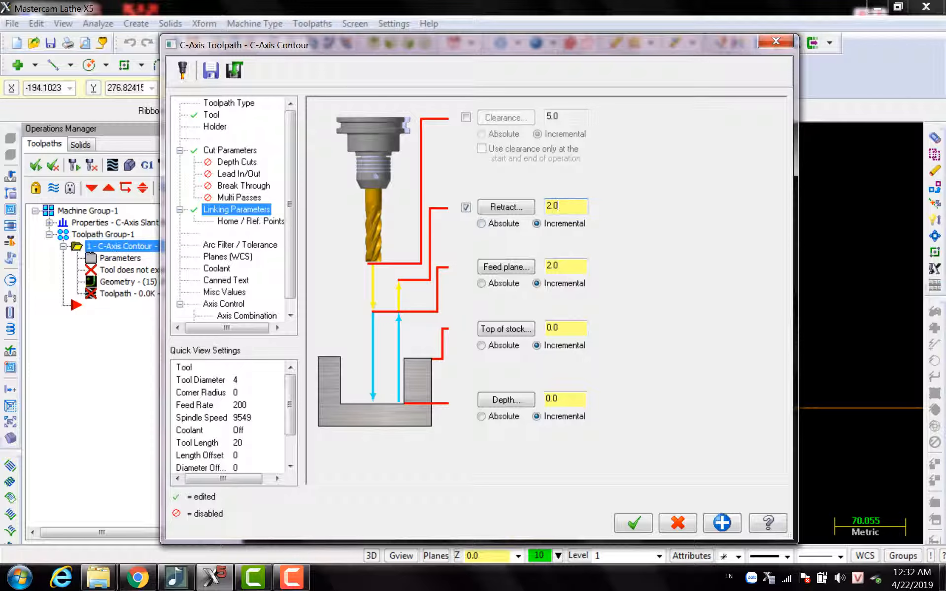
{"action": "key", "text": "Tab"}
{"action": "type", "text": "1."}
{"action": "key", "text": "Tab"}
{"action": "key", "text": "BackSpace"}
{"action": "key", "text": "BackSpace"}
{"action": "key", "text": "BackSpace"}
{"action": "type", "text": "-5"}
{"action": "key", "text": "BackSpace"}
{"action": "type", "text": "1"}
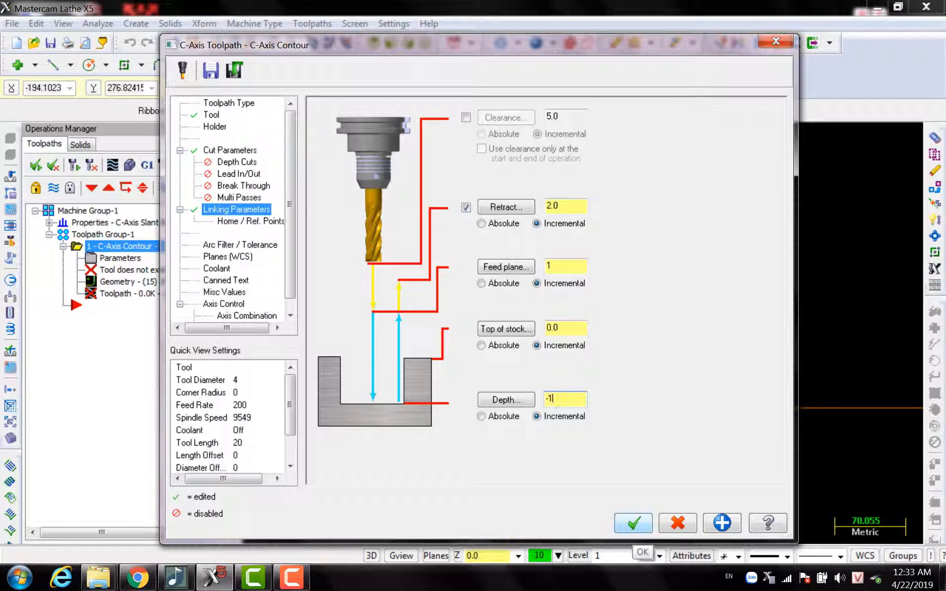
{"action": "left_click", "coordinate": [633, 523]}
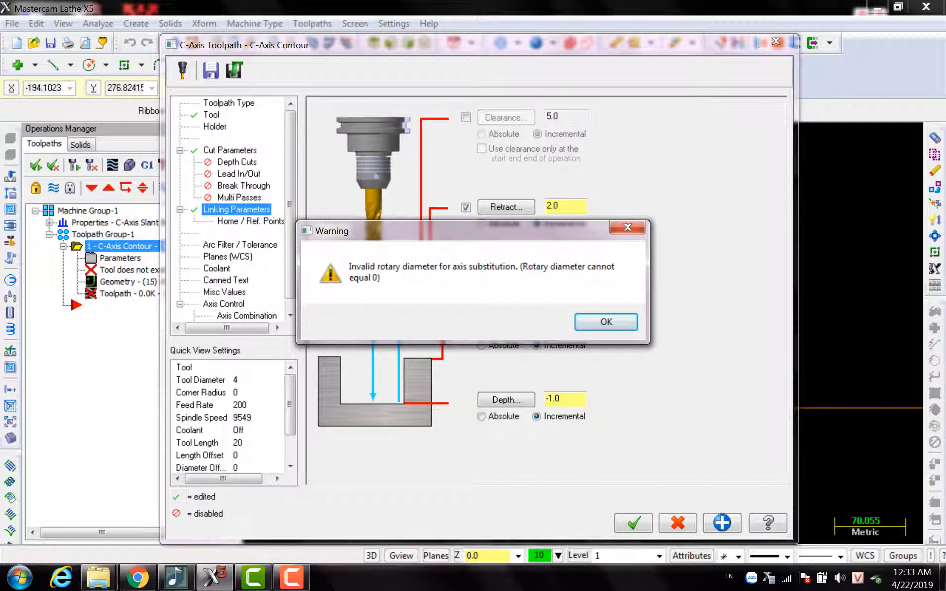
{"action": "key", "text": "Return"}
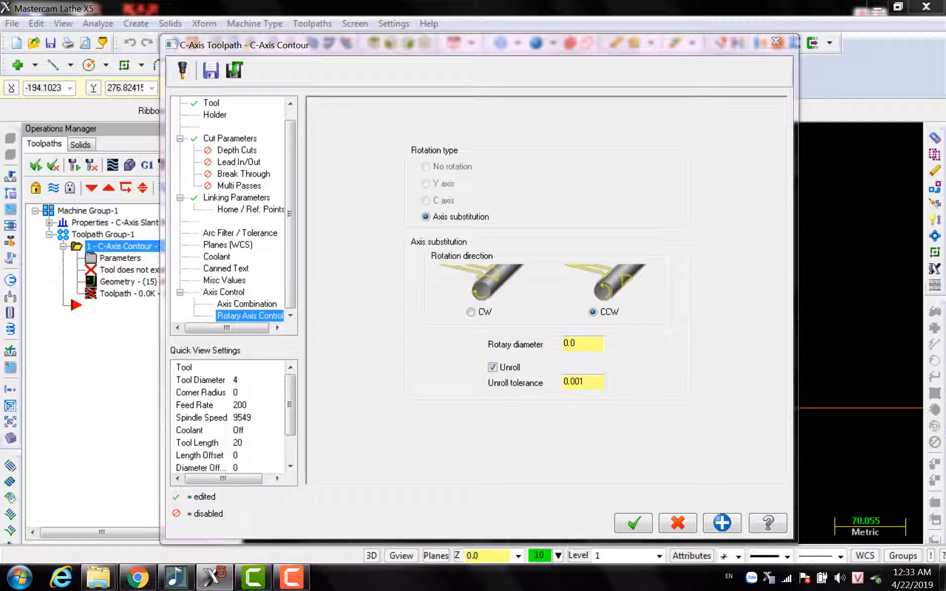
Set the rotary diameter to 80, disable Unroll, choose CW rotation direction, and accept the C-Axis Contour toolpath.
{"action": "double_click", "coordinate": [578, 344]}
{"action": "type", "text": "80"}
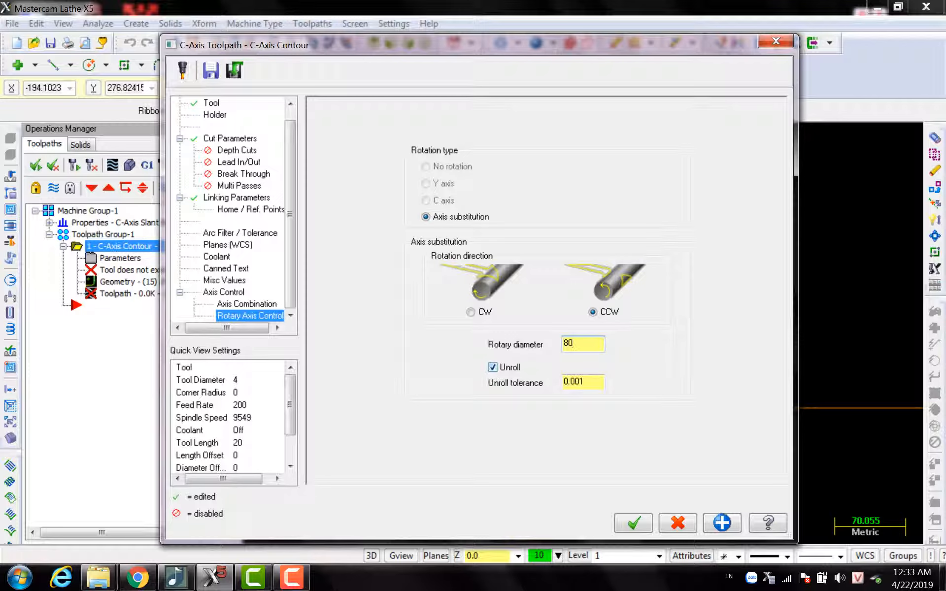
{"action": "left_click", "coordinate": [493, 367]}
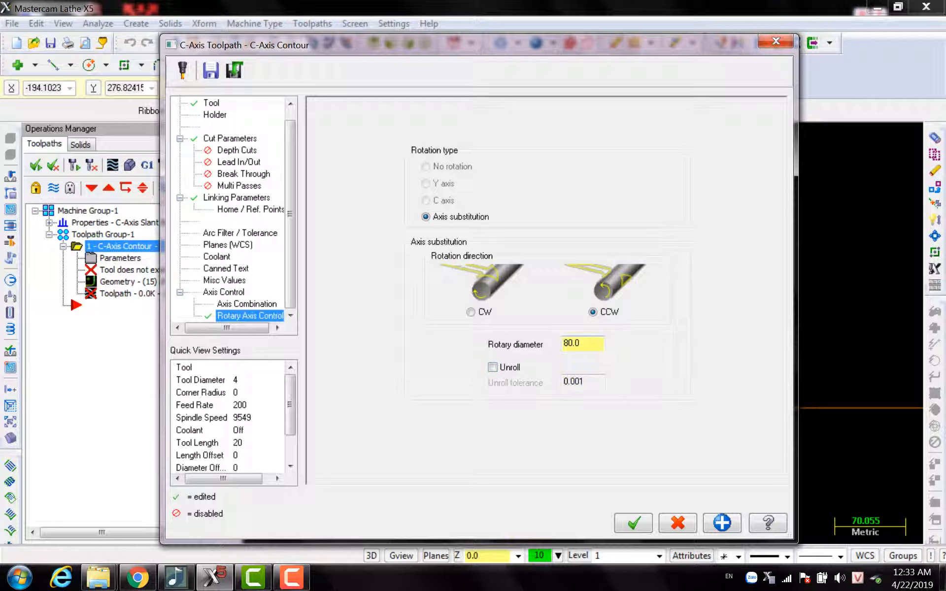
{"action": "left_click", "coordinate": [471, 312]}
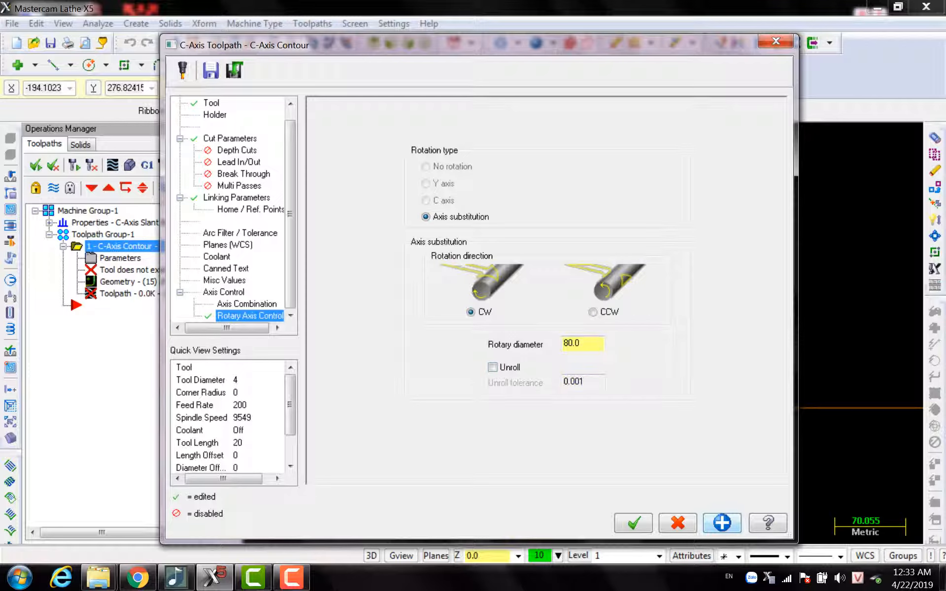
{"action": "left_click", "coordinate": [722, 523]}
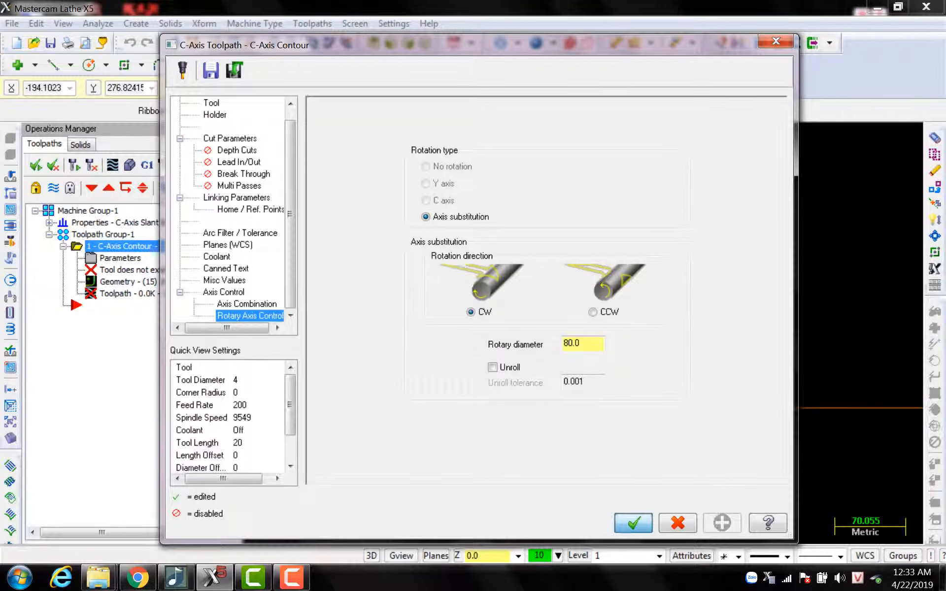
{"action": "left_click", "coordinate": [633, 522]}
Examine the generated toolpath around the rotary axis from several angles and compare it with the flat lines.
{"action": "middle_click_drag", "start_coordinate": [453, 373], "coordinate": [419, 318]}
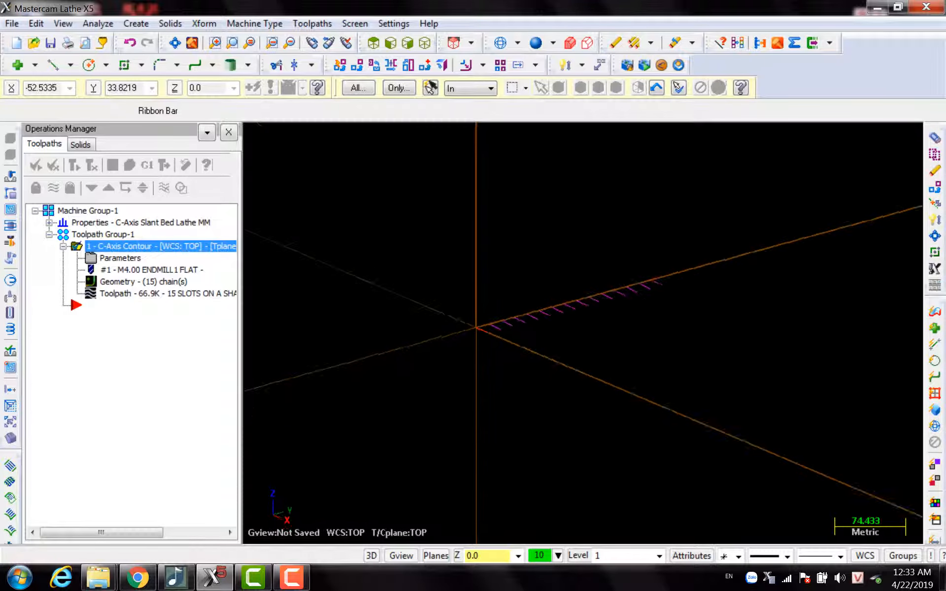
{"action": "scroll", "coordinate": [479, 321], "scroll_direction": "up", "scroll_amount": 6}
{"action": "middle_click_drag", "start_coordinate": [486, 317], "coordinate": [517, 316]}
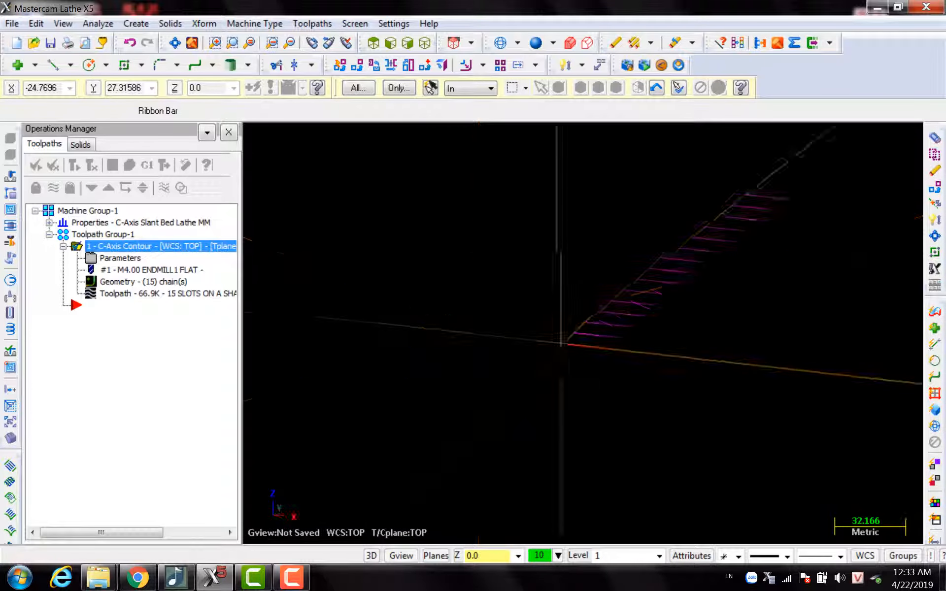
{"action": "middle_click_drag", "start_coordinate": [513, 246], "coordinate": [466, 251]}
{"action": "scroll", "coordinate": [463, 250], "scroll_direction": "down", "scroll_amount": 1}
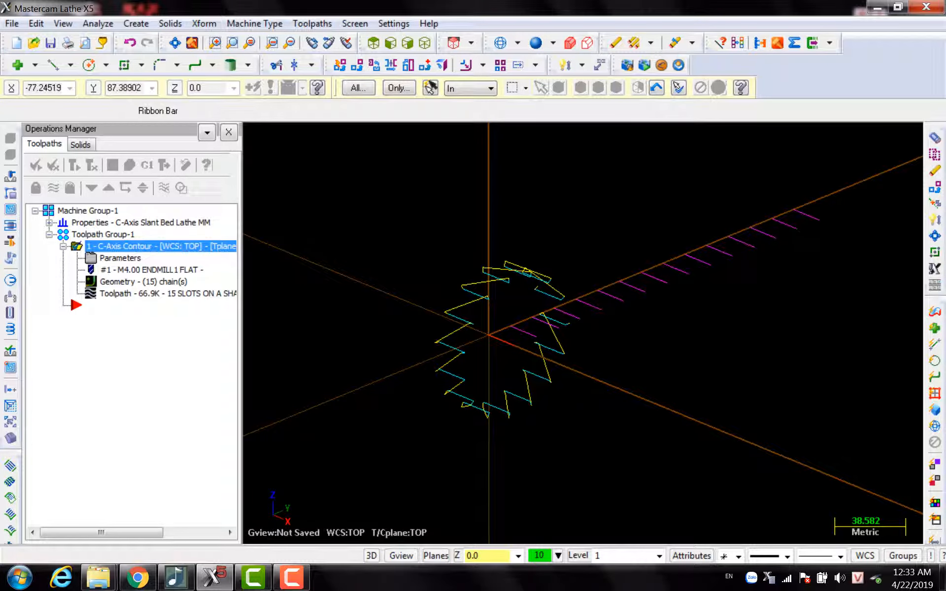
{"action": "middle_click_drag", "start_coordinate": [511, 258], "coordinate": [540, 284]}
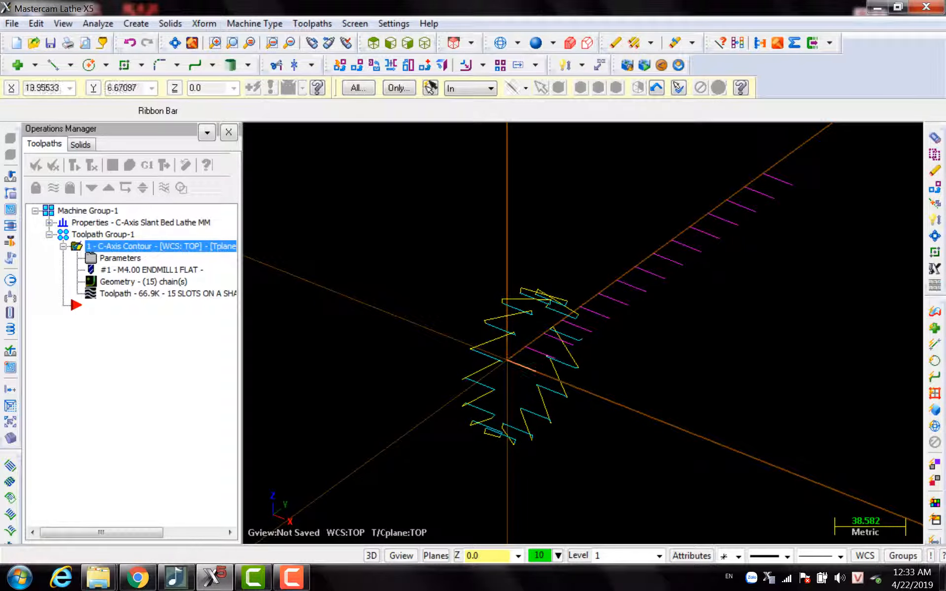
{"action": "scroll", "coordinate": [570, 326], "scroll_direction": "up", "scroll_amount": 1}
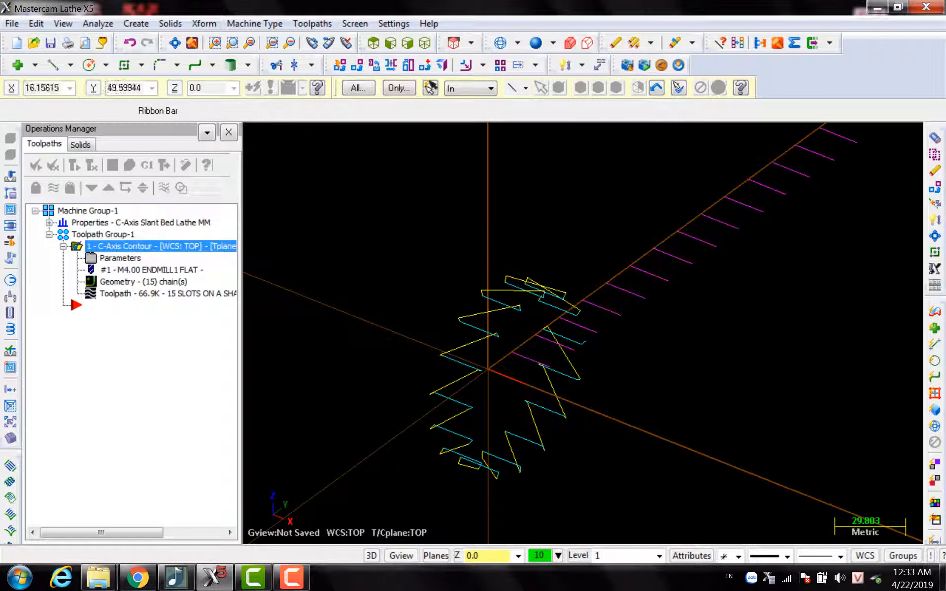
{"action": "mouse_move", "coordinate": [538, 291]}
{"action": "middle_mouse_down"}
{"action": "mouse_move", "coordinate": [598, 295]}
{"action": "mouse_move", "coordinate": [548, 273]}
{"action": "middle_mouse_up"}
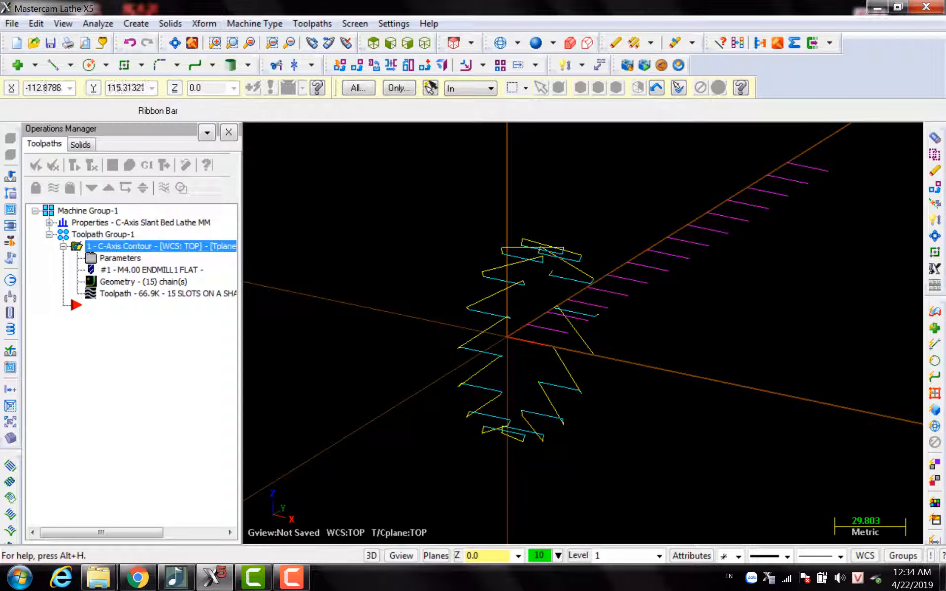
In the right side view, create an 80 mm diameter circle centred on the origin.
{"action": "left_click", "coordinate": [407, 43]}
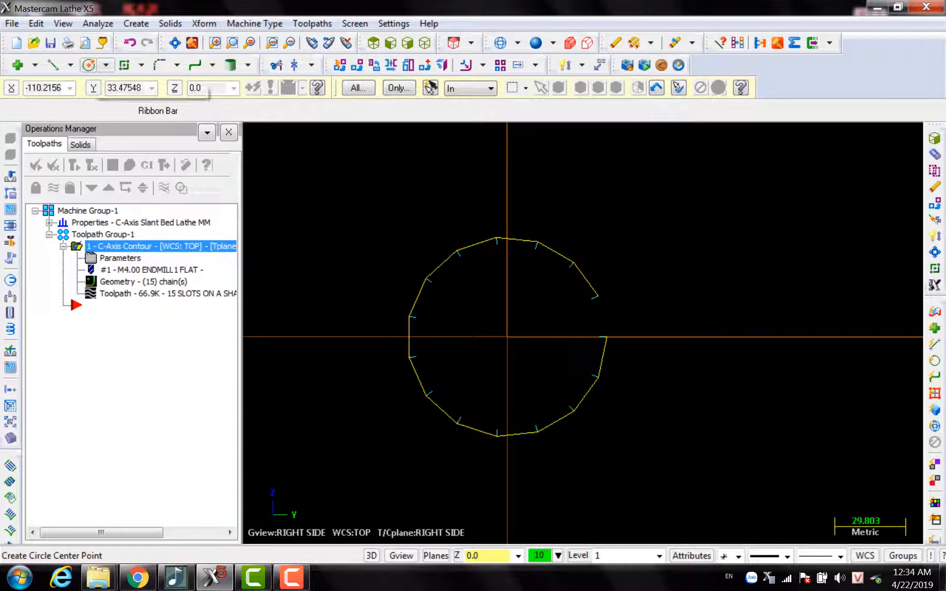
{"action": "left_click", "coordinate": [89, 64]}
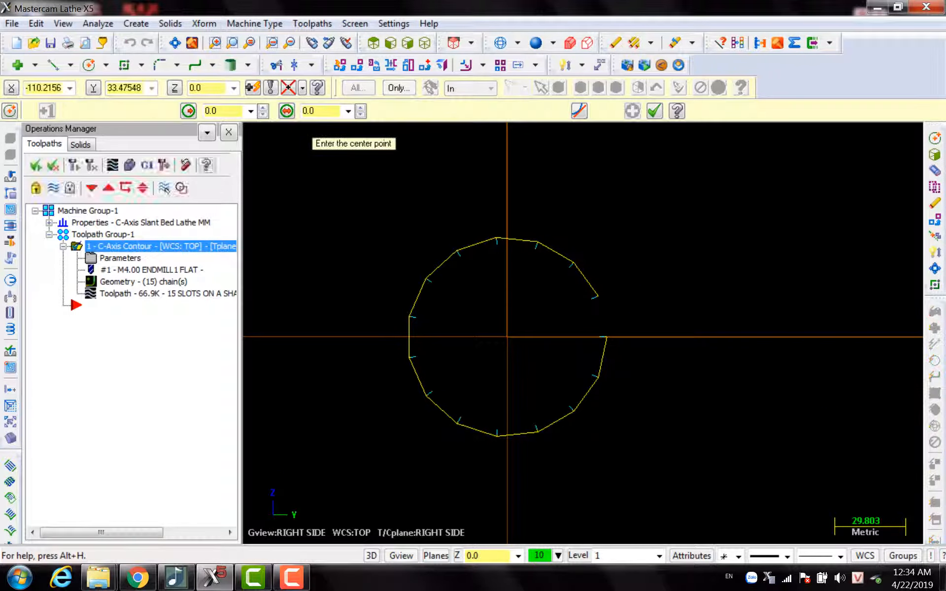
{"action": "left_click", "coordinate": [507, 337]}
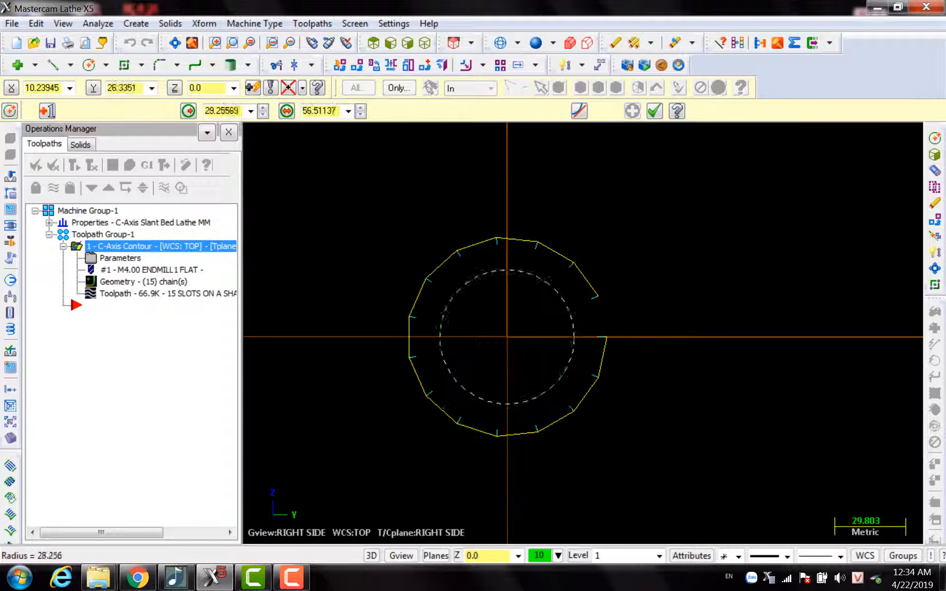
{"action": "left_click", "coordinate": [532, 276]}
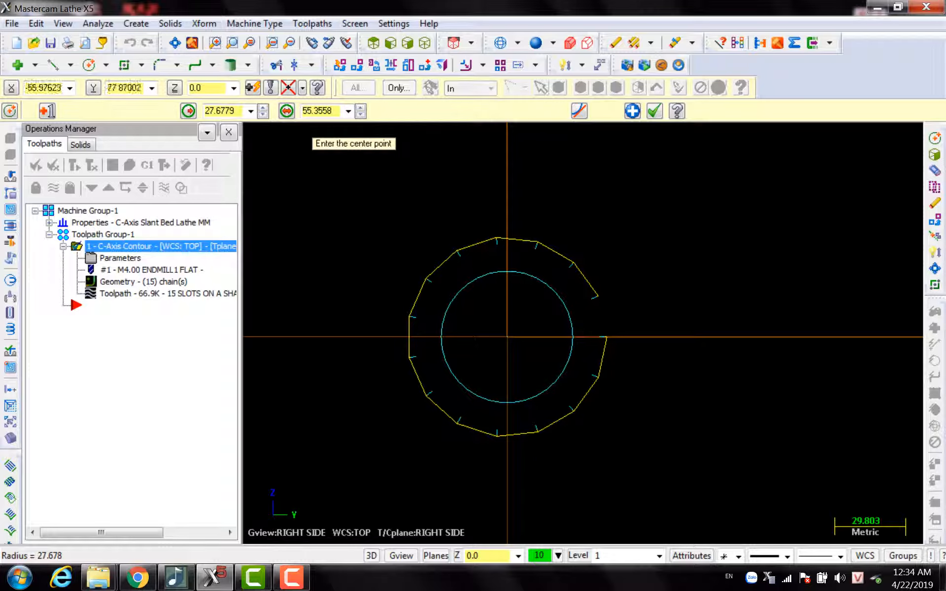
{"action": "left_click", "coordinate": [287, 111]}
{"action": "type", "text": "80"}
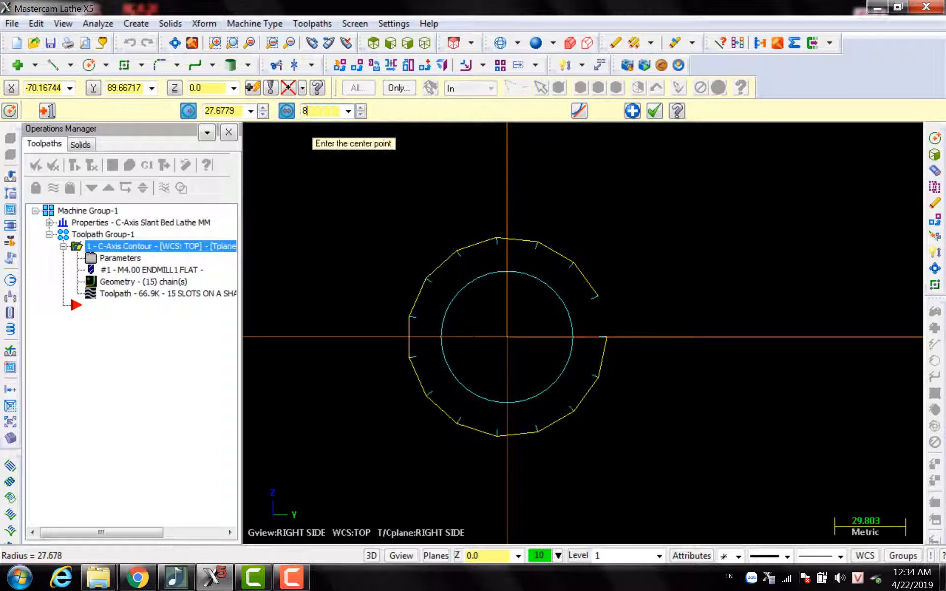
{"action": "key", "text": "Return"}
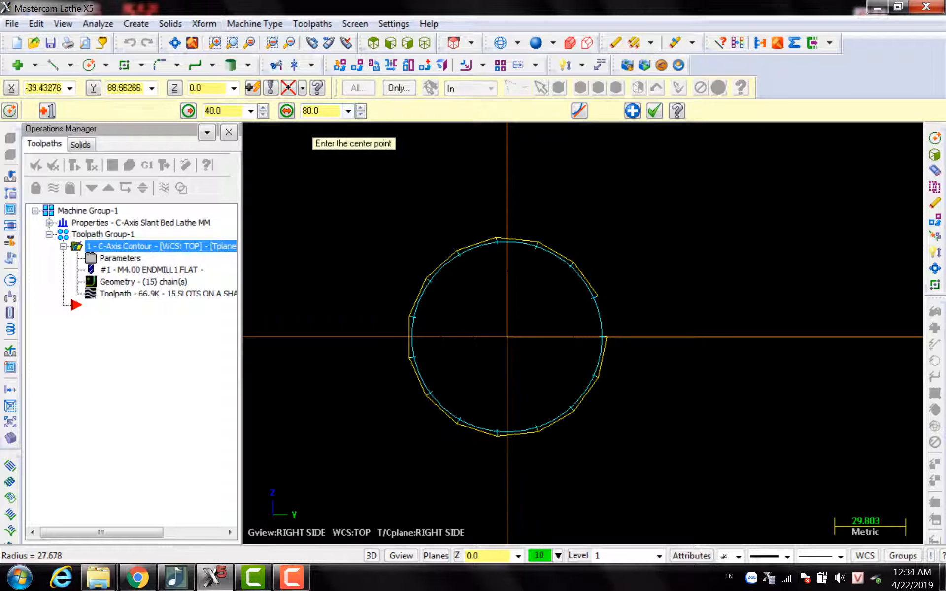
Extrude the 80 mm circle 50 mm along the shaft axis as a new solid body.
{"action": "middle_click_drag", "start_coordinate": [276, 185], "coordinate": [321, 246]}
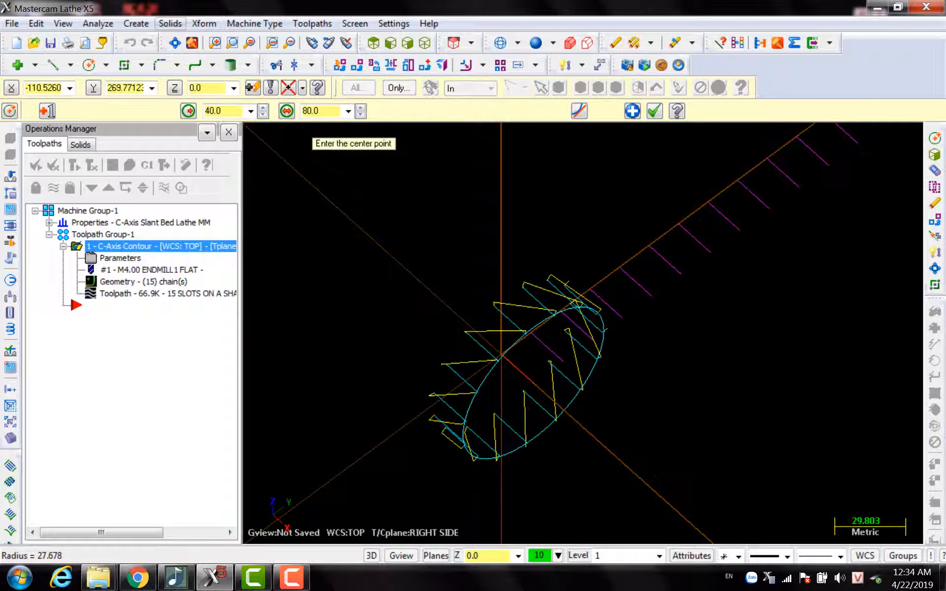
{"action": "left_click", "coordinate": [170, 23]}
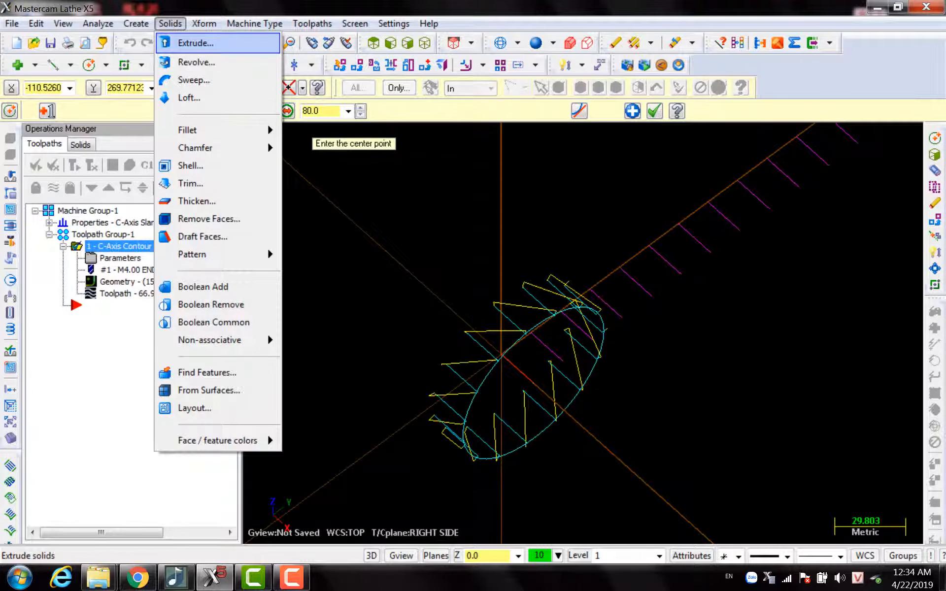
{"action": "left_click", "coordinate": [196, 43]}
{"action": "left_click", "coordinate": [599, 356]}
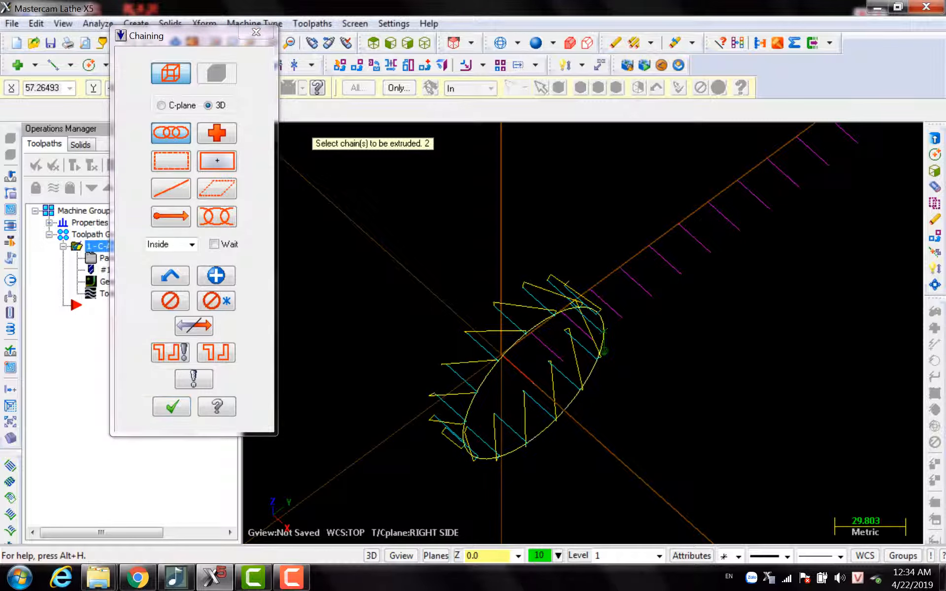
{"action": "scroll", "coordinate": [644, 293], "scroll_direction": "up", "scroll_amount": 4}
{"action": "middle_click_drag", "start_coordinate": [604, 315], "coordinate": [599, 258]}
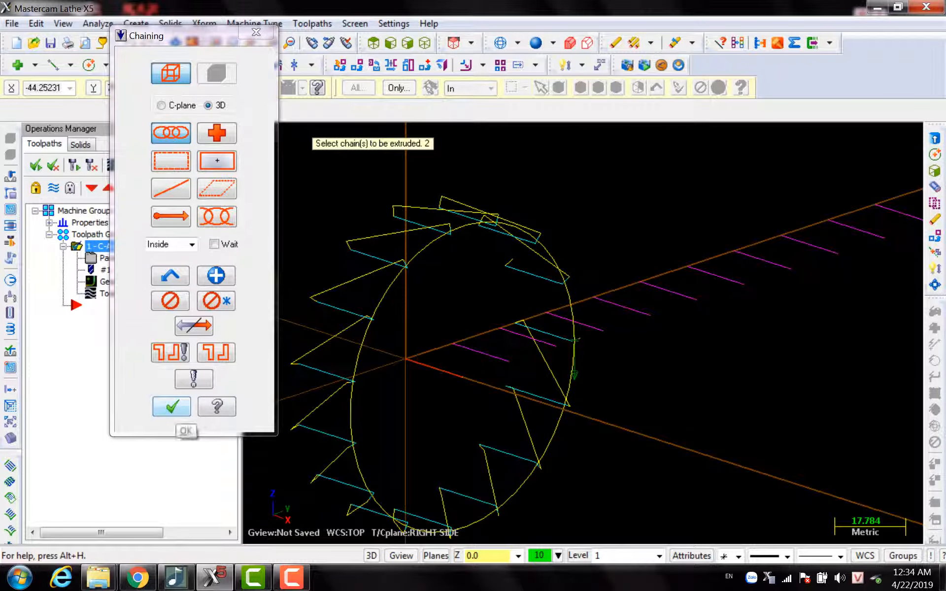
{"action": "left_click", "coordinate": [171, 407]}
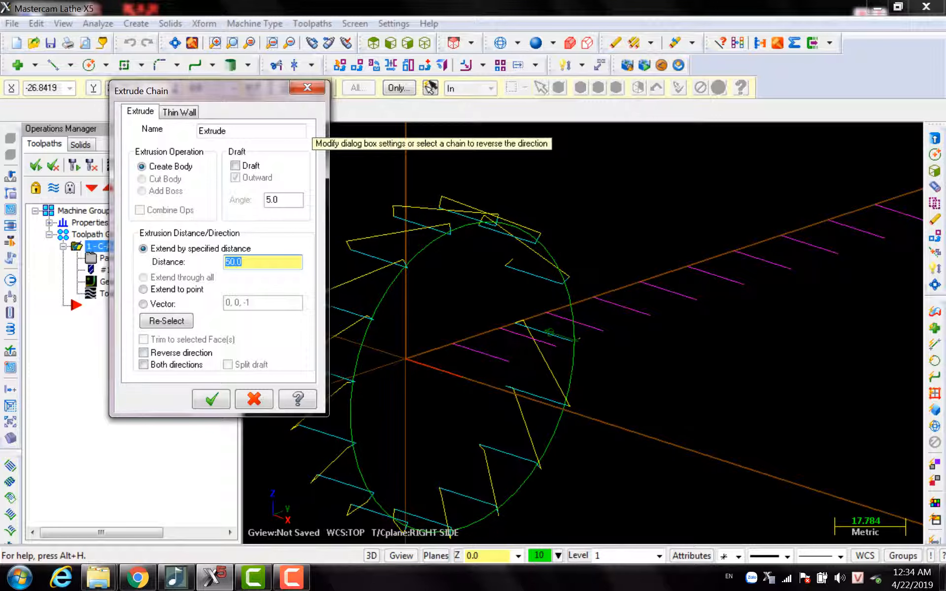
{"action": "left_click", "coordinate": [211, 399]}
{"action": "scroll", "coordinate": [499, 336], "scroll_direction": "down", "scroll_amount": 5}
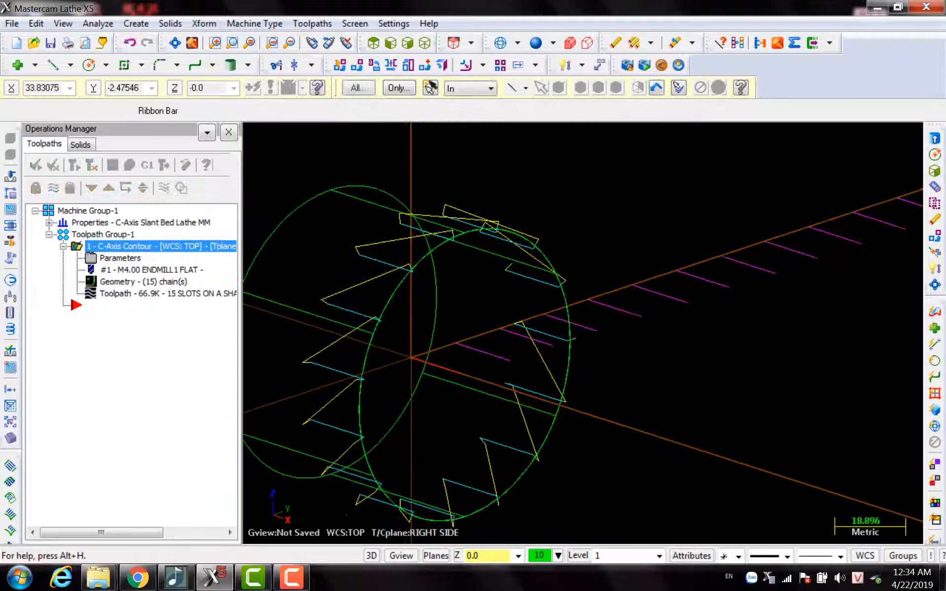
Display the extruded shaft as a shaded solid and inspect it together with the slot toolpath.
{"action": "scroll", "coordinate": [721, 272], "scroll_direction": "down", "scroll_amount": 5}
{"action": "scroll", "coordinate": [499, 258], "scroll_direction": "up", "scroll_amount": 5}
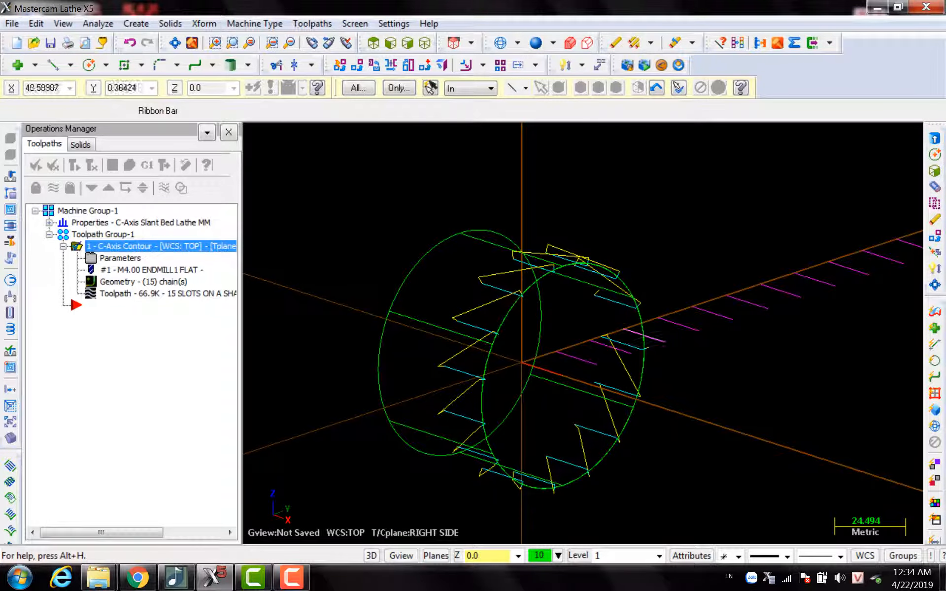
{"action": "middle_click_drag", "start_coordinate": [604, 333], "coordinate": [598, 374]}
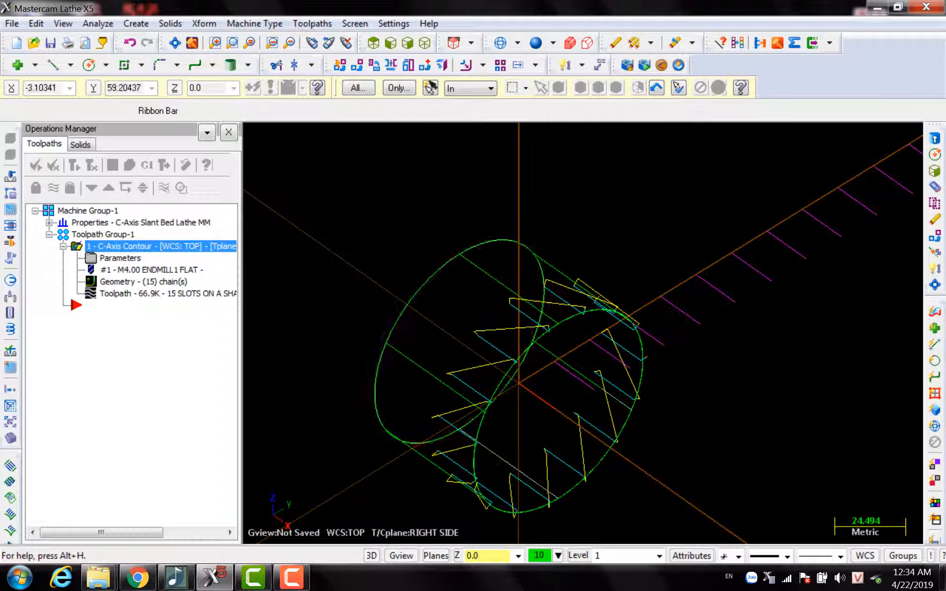
{"action": "left_click", "coordinate": [535, 43]}
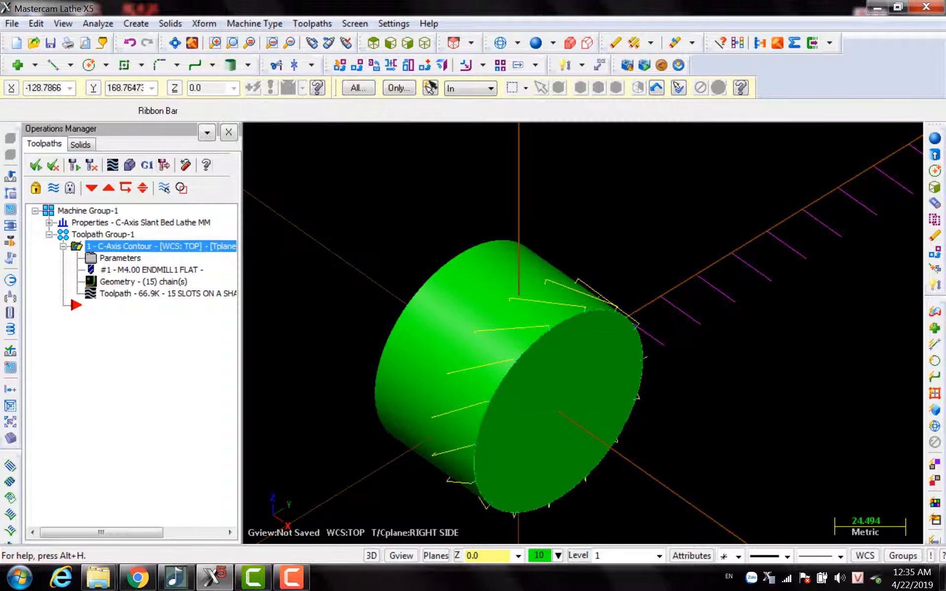
{"action": "scroll", "coordinate": [519, 217], "scroll_direction": "down", "scroll_amount": 5}
{"action": "mouse_move", "coordinate": [560, 217]}
{"action": "middle_mouse_down"}
{"action": "mouse_move", "coordinate": [572, 190]}
{"action": "mouse_move", "coordinate": [603, 212]}
{"action": "mouse_move", "coordinate": [555, 218]}
{"action": "middle_mouse_up"}
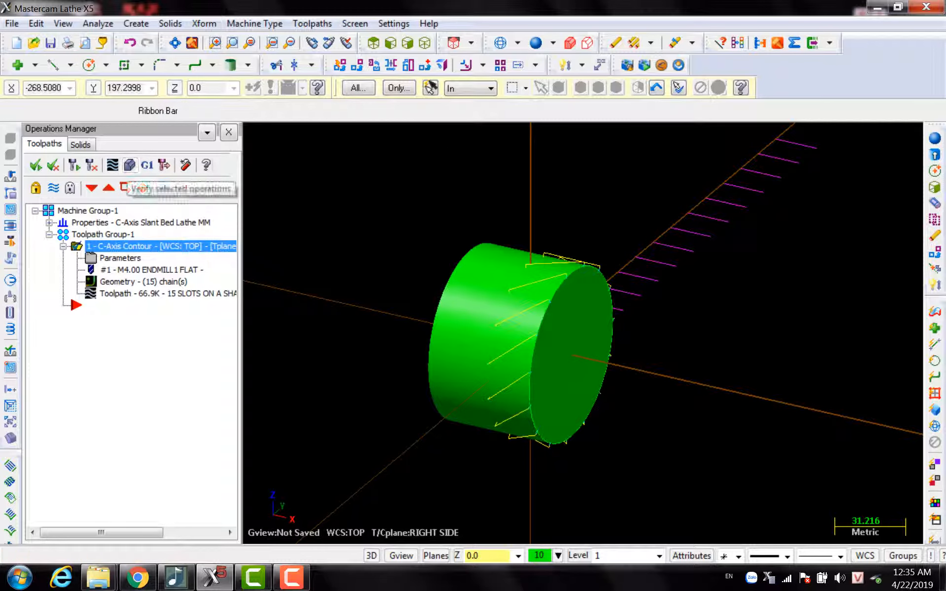
{"action": "scroll", "coordinate": [631, 226], "scroll_direction": "up", "scroll_amount": 2}
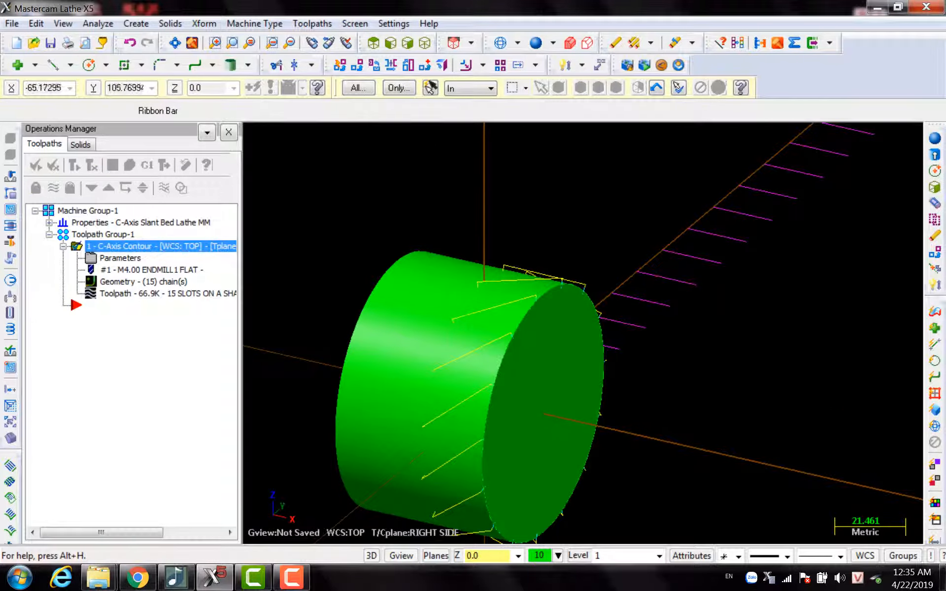
{"action": "scroll", "coordinate": [383, 162], "scroll_direction": "down", "scroll_amount": 1}
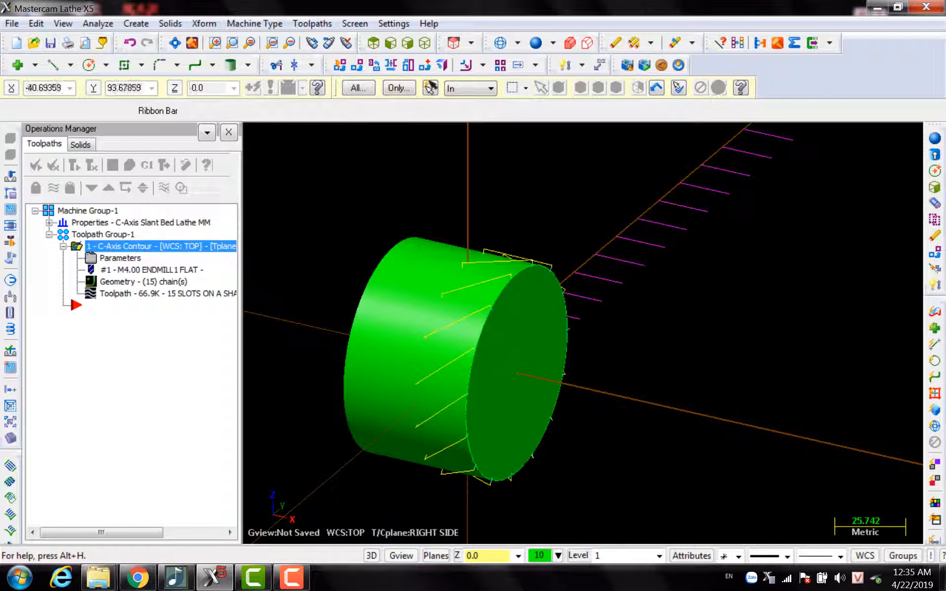
Open verification for the C-Axis Contour operation, set the stock shape to Solid with the shaft as stock, and close it.
{"action": "left_click", "coordinate": [129, 165]}
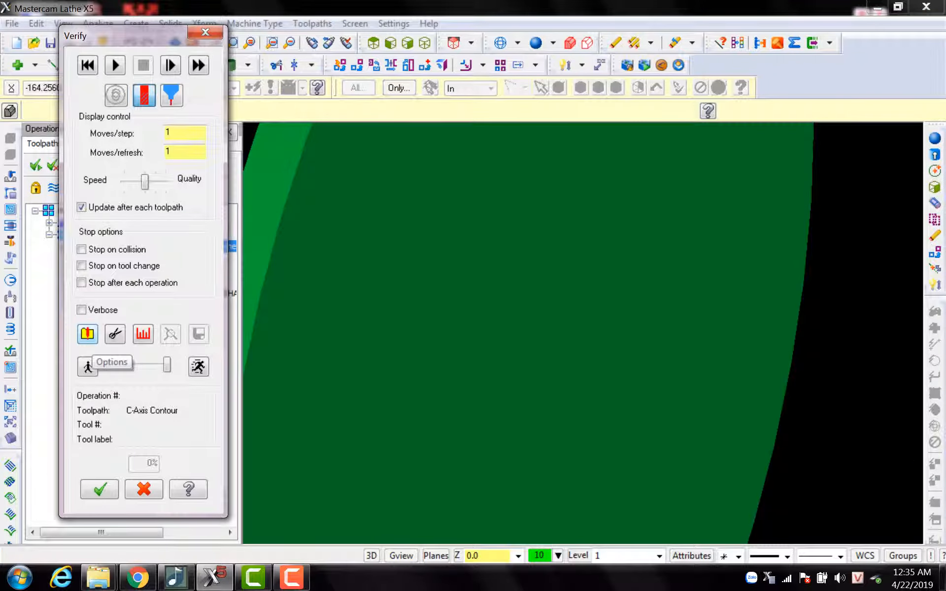
{"action": "left_click", "coordinate": [88, 366]}
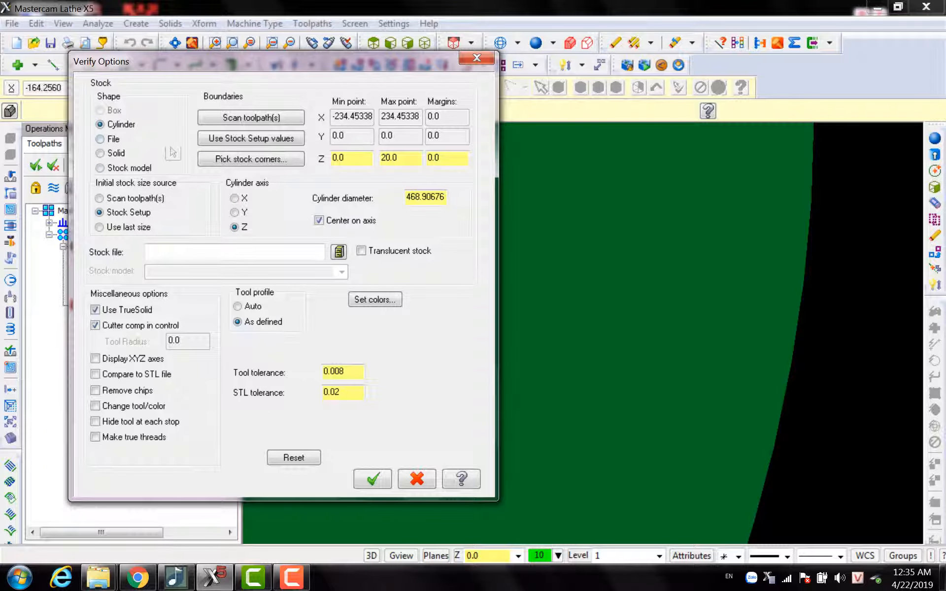
{"action": "left_click", "coordinate": [172, 152]}
{"action": "left_click", "coordinate": [172, 153]}
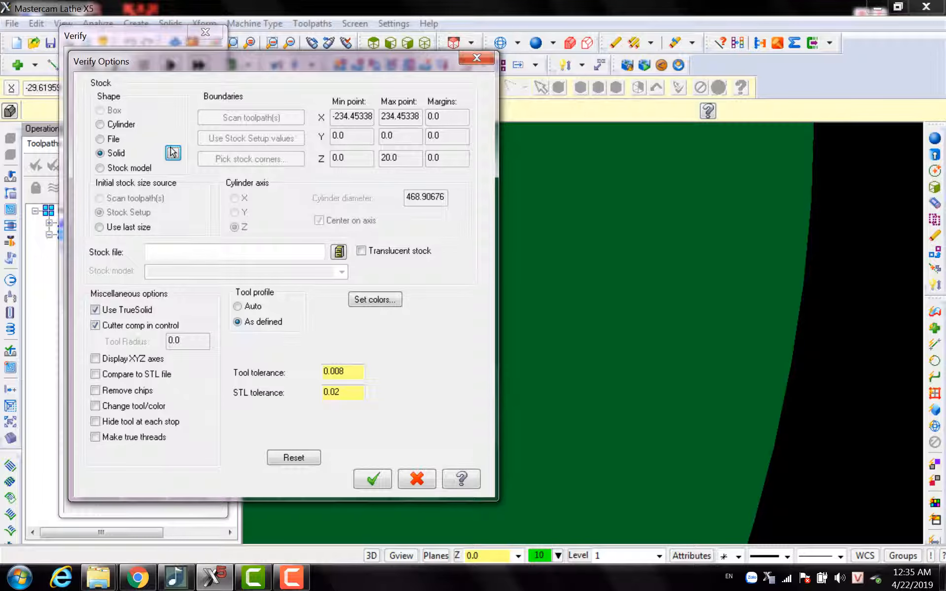
{"action": "left_click", "coordinate": [373, 479]}
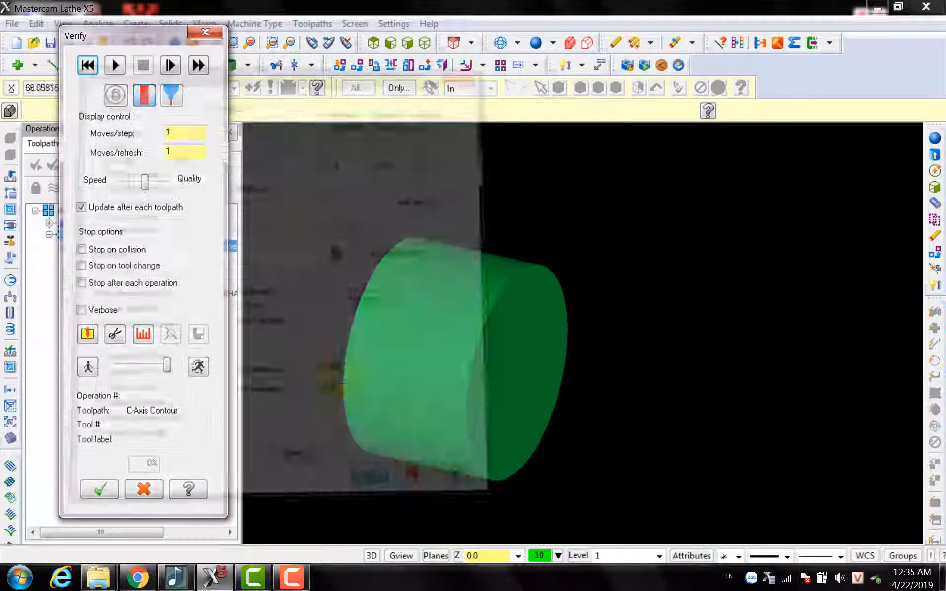
{"action": "left_click", "coordinate": [99, 489]}
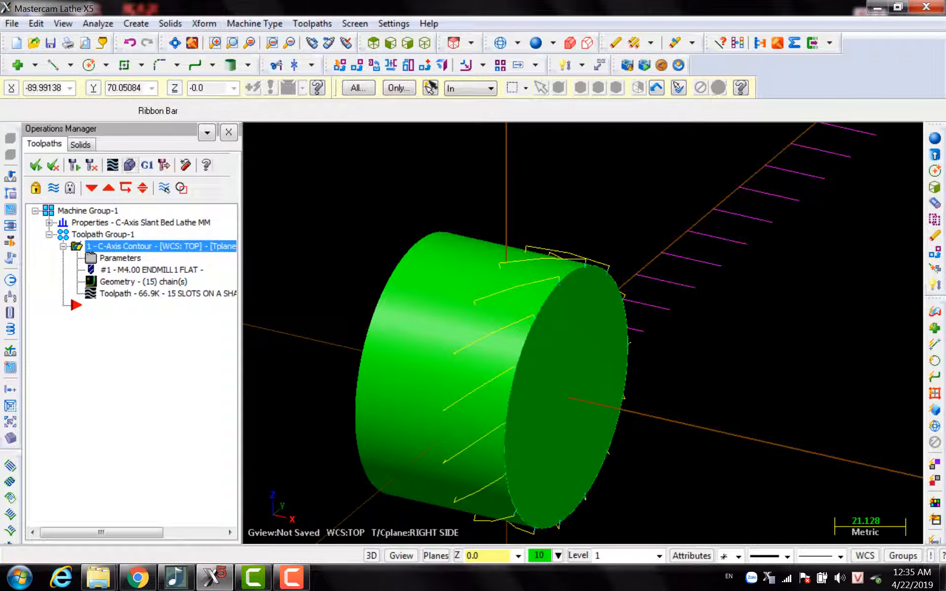
Reopen verification and reselect the shaft solid as the stock in the verify options.
{"action": "left_click", "coordinate": [129, 166]}
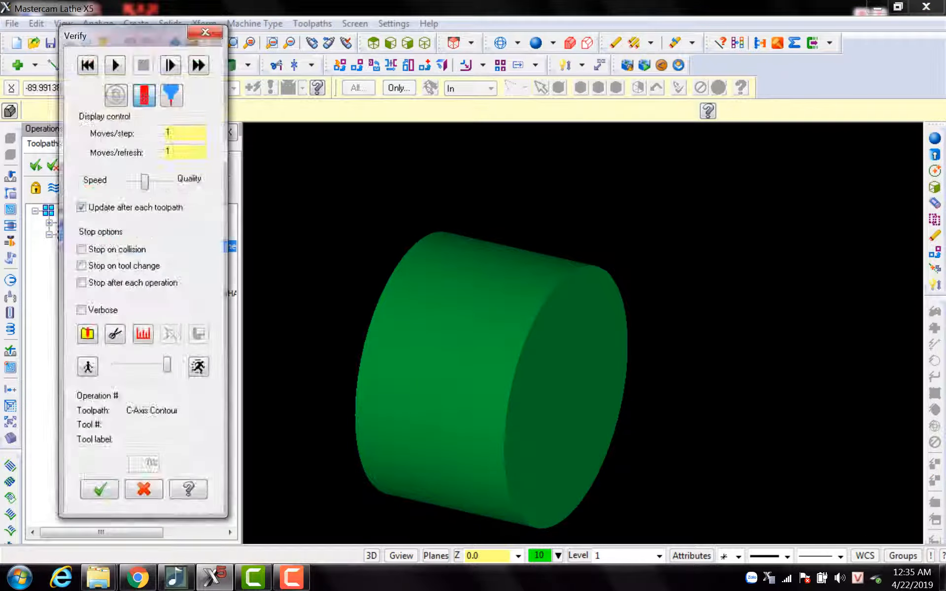
{"action": "left_click", "coordinate": [87, 334]}
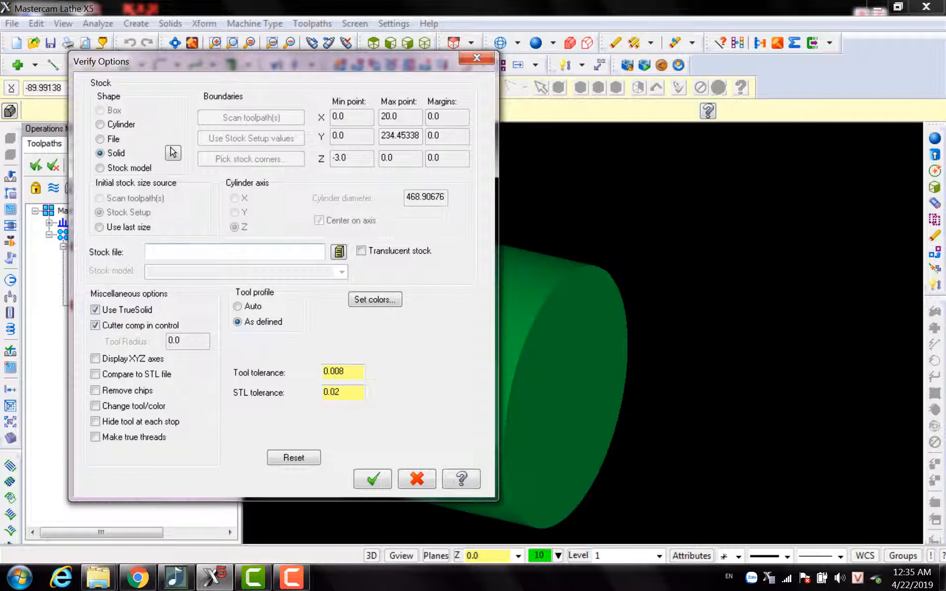
{"action": "left_click", "coordinate": [172, 153]}
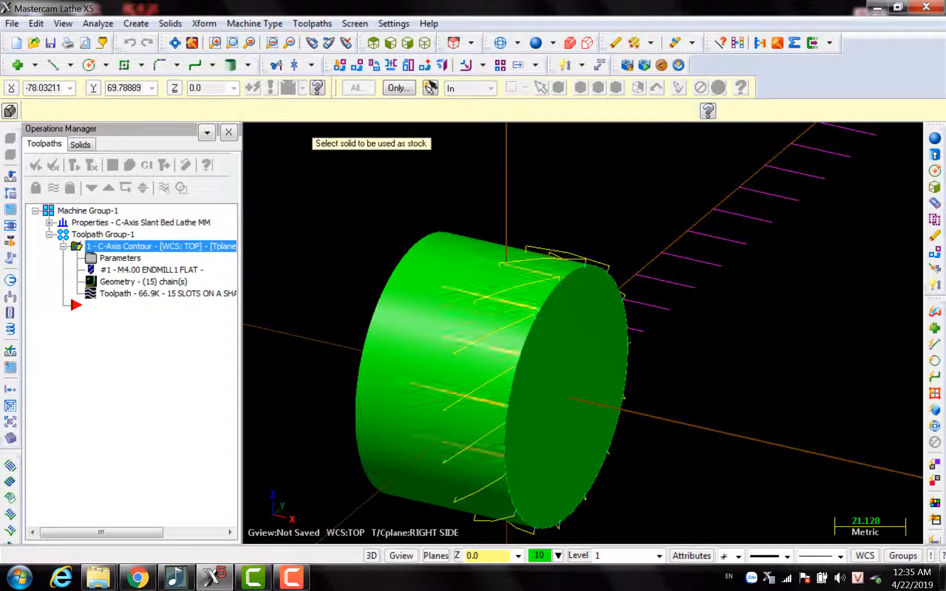
{"action": "left_click", "coordinate": [447, 308]}
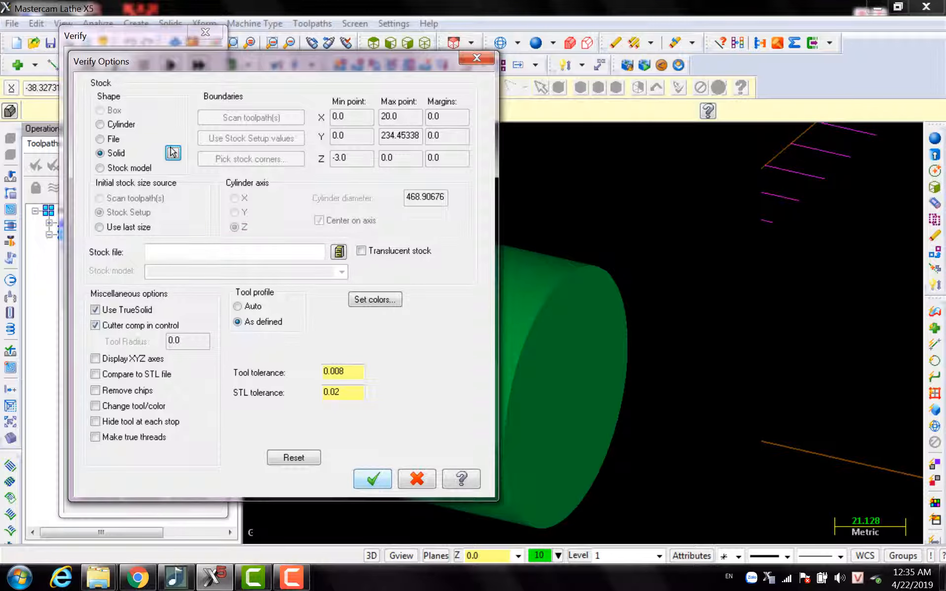
{"action": "left_click", "coordinate": [373, 478]}
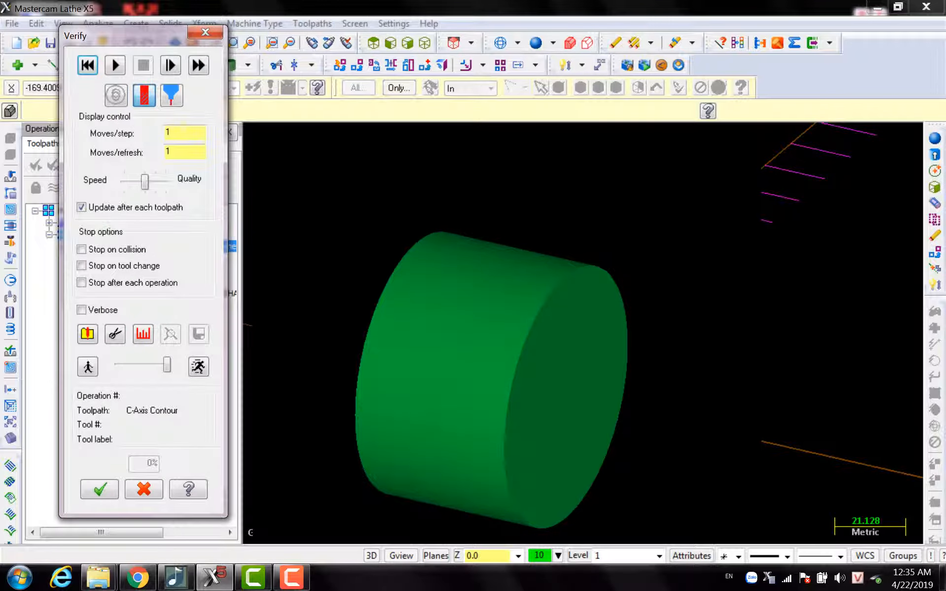
Run the machining simulation of the C-Axis Contour toolpath on the solid shaft.
{"action": "scroll", "coordinate": [567, 348], "scroll_direction": "up", "scroll_amount": 4}
{"action": "scroll", "coordinate": [542, 316], "scroll_direction": "down", "scroll_amount": 6}
{"action": "middle_click_drag", "start_coordinate": [542, 315], "coordinate": [528, 315]}
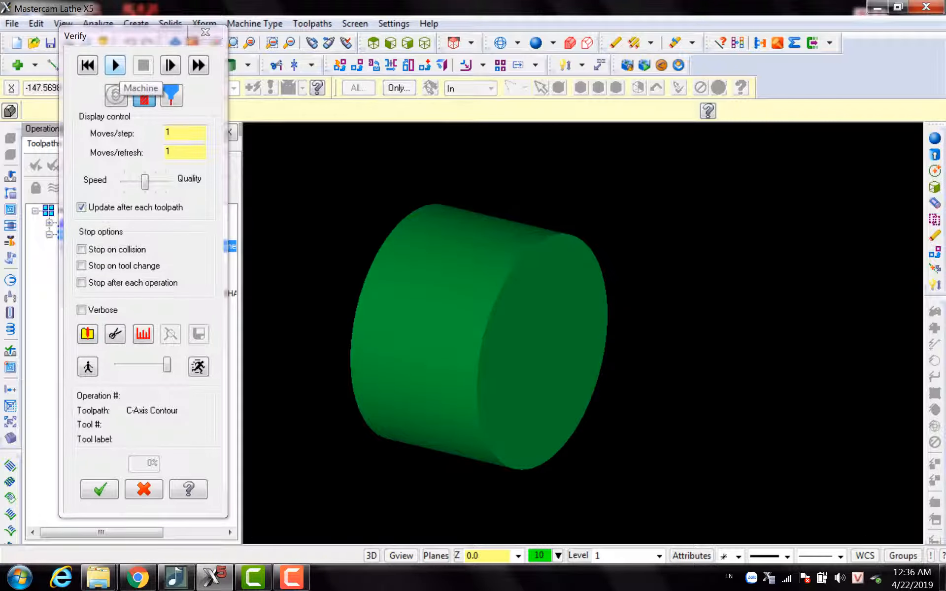
{"action": "left_click", "coordinate": [115, 65]}
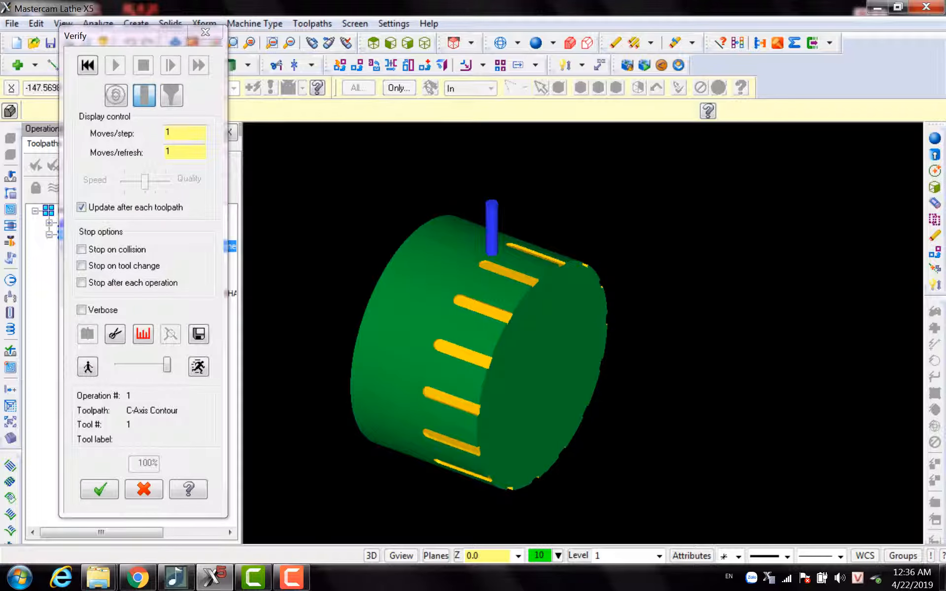
Restart the machining simulation and replay the slot cutting at about half speed.
{"action": "left_click", "coordinate": [87, 65]}
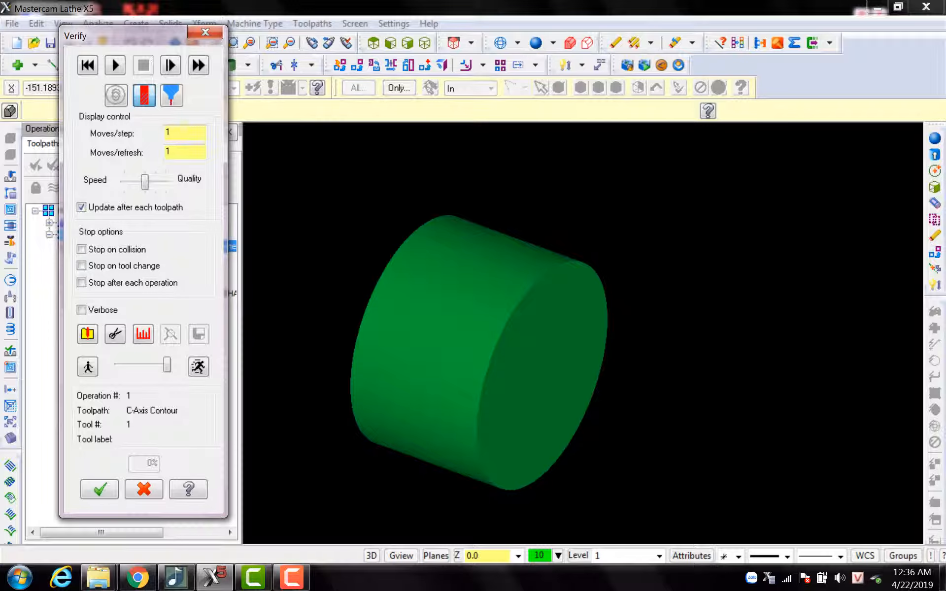
{"action": "left_click_drag", "start_coordinate": [167, 366], "coordinate": [139, 365]}
{"action": "left_click", "coordinate": [112, 56]}
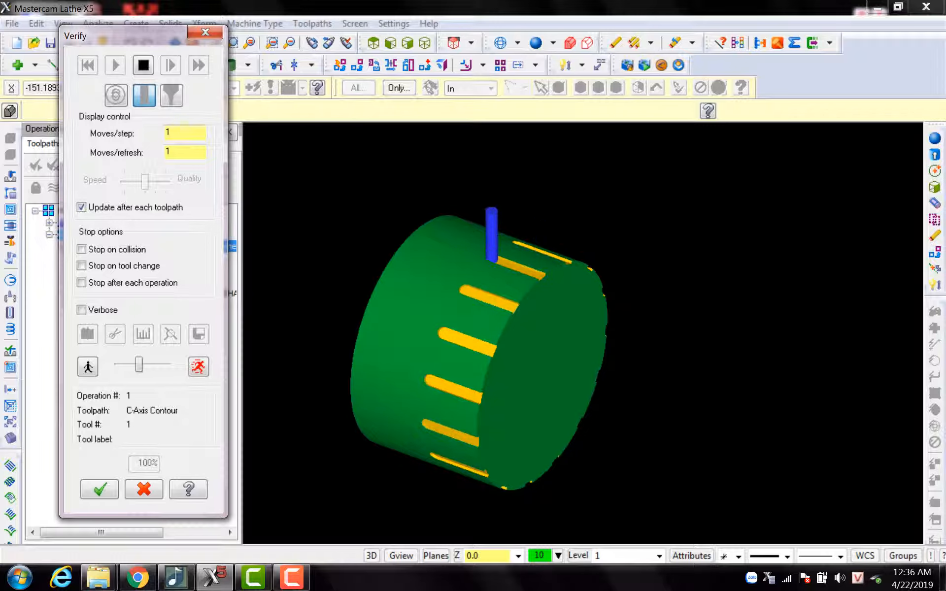
Examine the milled slots around the simulated shaft from several angles, including the right side view, and close verification.
{"action": "middle_click_drag", "start_coordinate": [537, 352], "coordinate": [468, 334]}
{"action": "scroll", "coordinate": [453, 259], "scroll_direction": "up", "scroll_amount": 4}
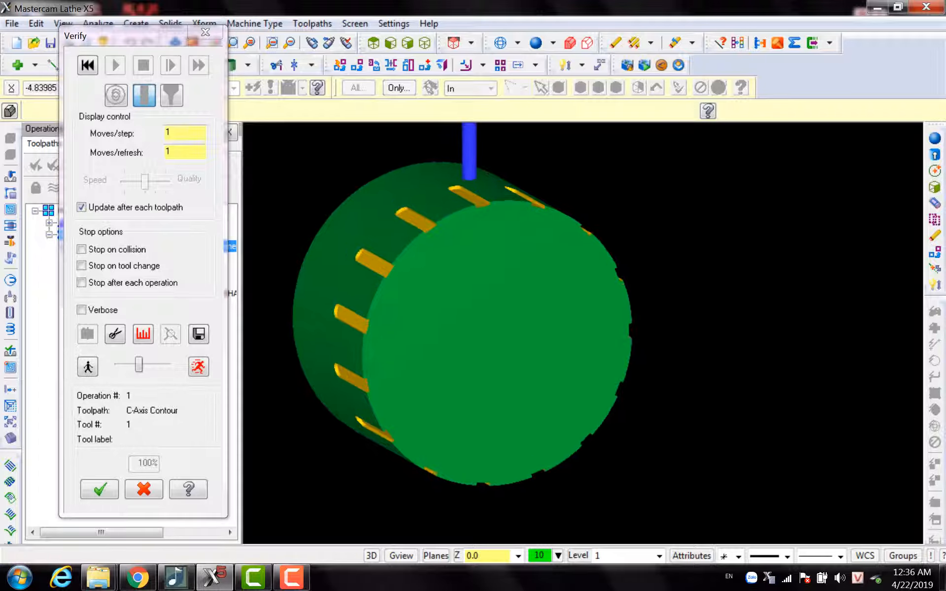
{"action": "middle_click_drag", "start_coordinate": [452, 260], "coordinate": [436, 274]}
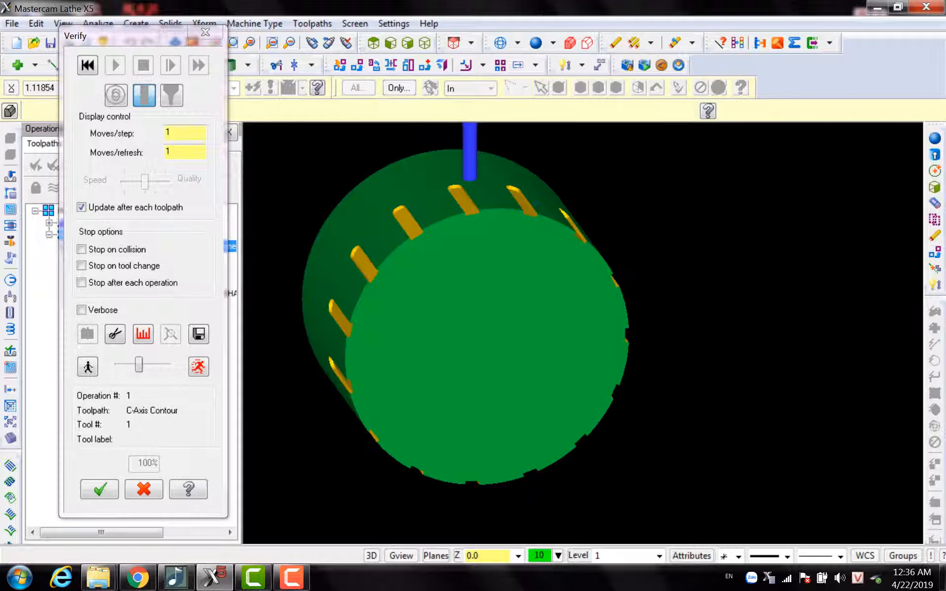
{"action": "scroll", "coordinate": [472, 221], "scroll_direction": "up", "scroll_amount": 4}
{"action": "scroll", "coordinate": [472, 222], "scroll_direction": "down", "scroll_amount": 5}
{"action": "middle_click_drag", "start_coordinate": [472, 222], "coordinate": [454, 196]}
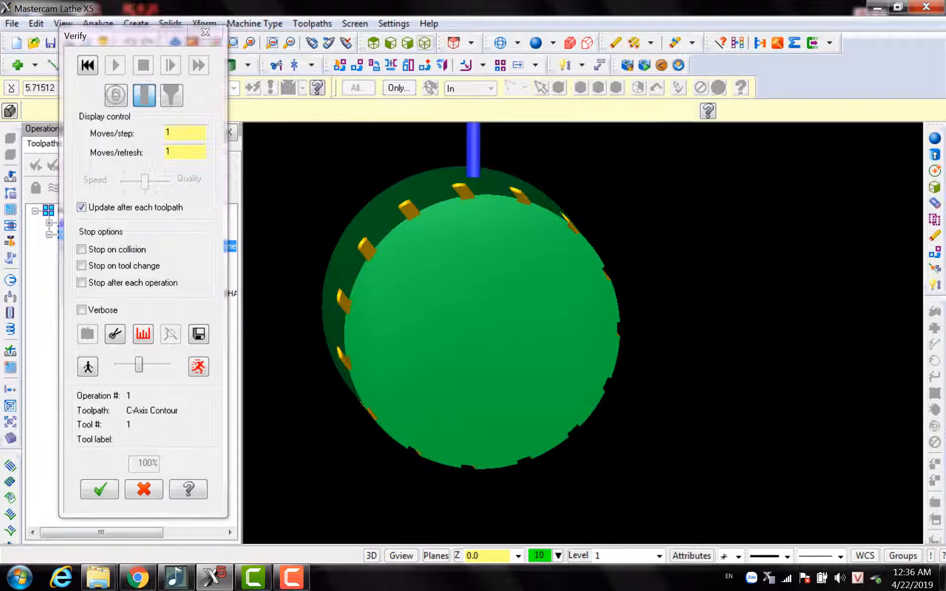
{"action": "left_click", "coordinate": [408, 43]}
{"action": "scroll", "coordinate": [532, 220], "scroll_direction": "up", "scroll_amount": 2}
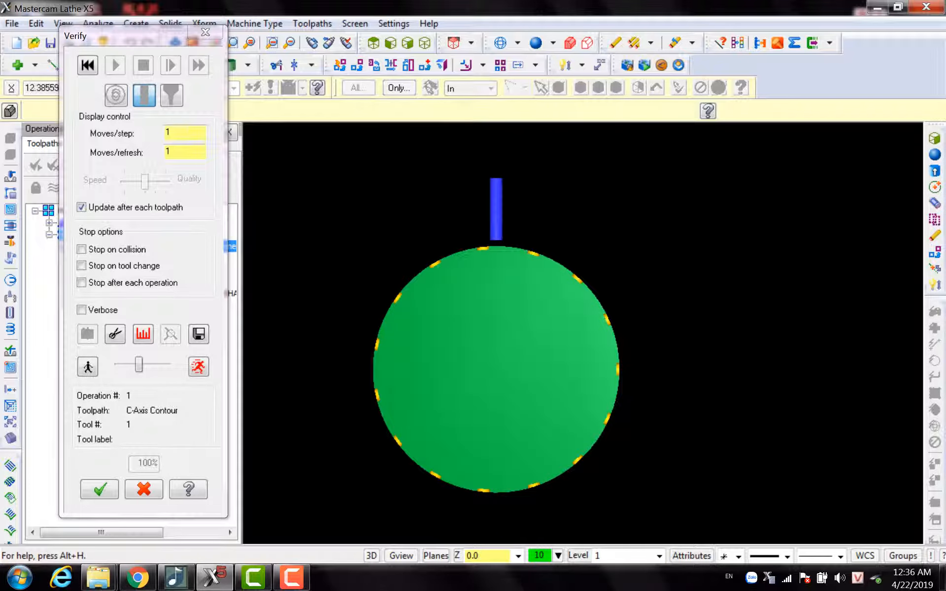
{"action": "scroll", "coordinate": [433, 392], "scroll_direction": "up", "scroll_amount": 1}
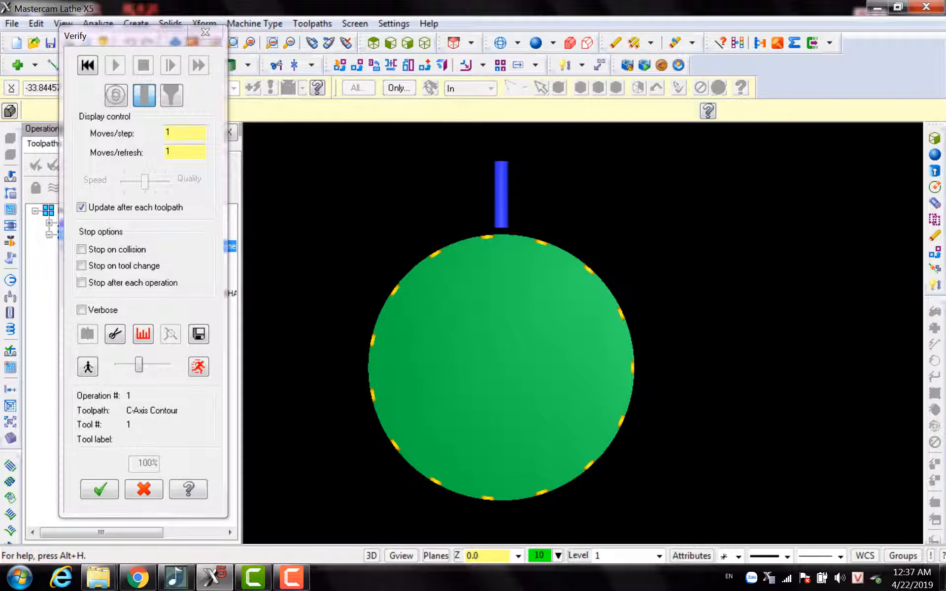
{"action": "middle_click_drag", "start_coordinate": [498, 340], "coordinate": [538, 369]}
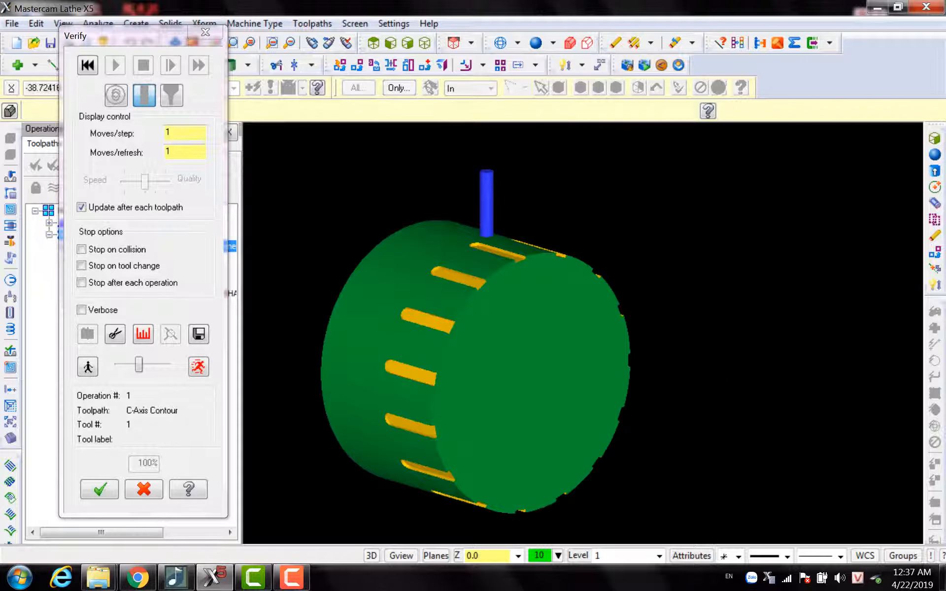
{"action": "scroll", "coordinate": [535, 293], "scroll_direction": "up", "scroll_amount": 4}
{"action": "scroll", "coordinate": [556, 207], "scroll_direction": "down", "scroll_amount": 4}
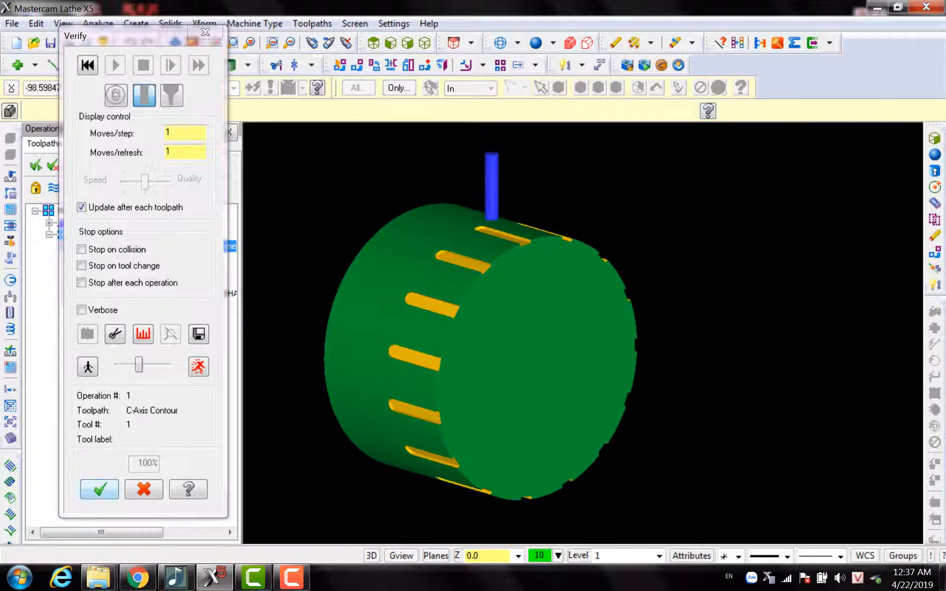
{"action": "left_click", "coordinate": [100, 489]}
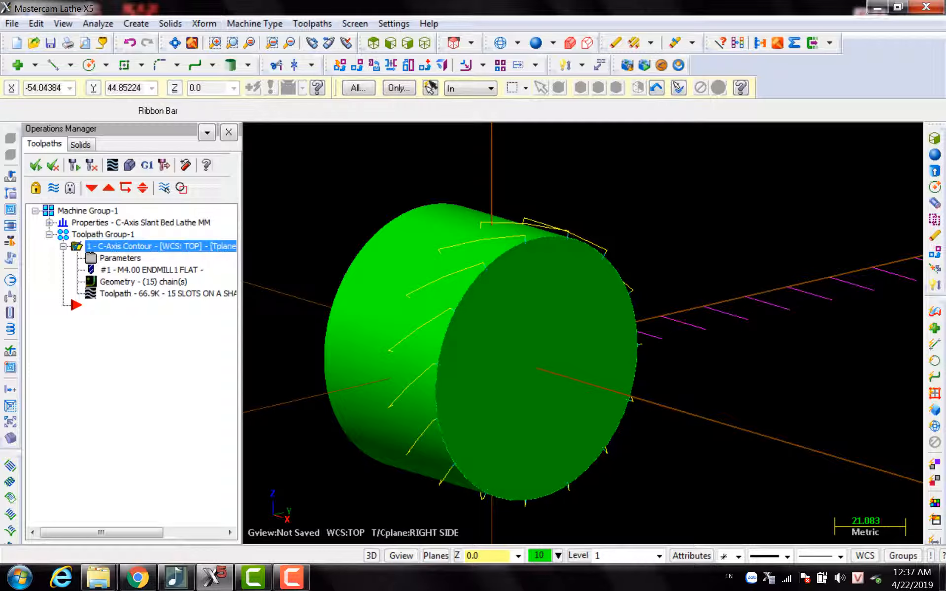
Open the C-Axis Contour operation's parameters and enable depth cuts.
{"action": "left_click", "coordinate": [121, 258]}
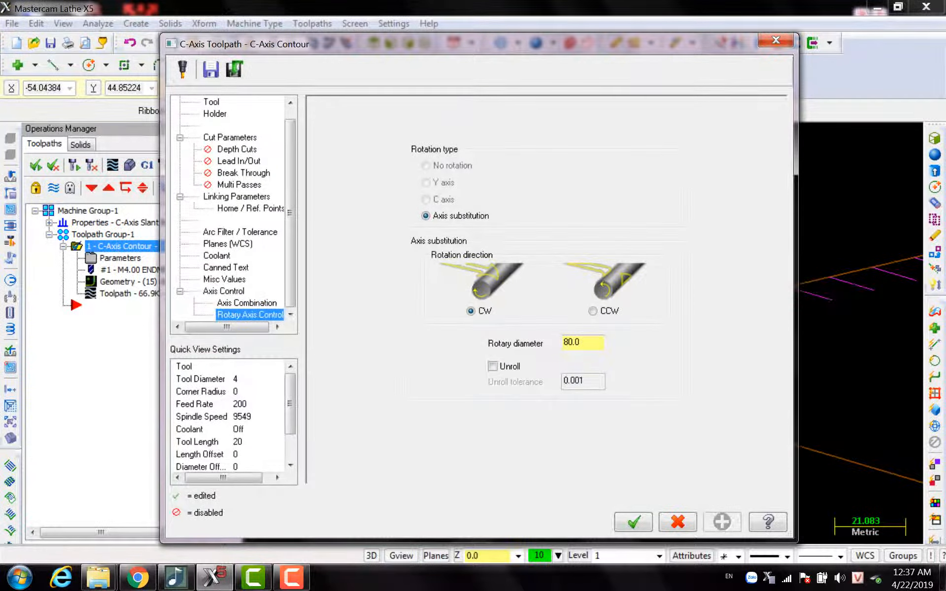
{"action": "mouse_move", "coordinate": [478, 44]}
{"action": "left_mouse_down"}
{"action": "mouse_move", "coordinate": [488, 26]}
{"action": "mouse_move", "coordinate": [484, 41]}
{"action": "left_mouse_up"}
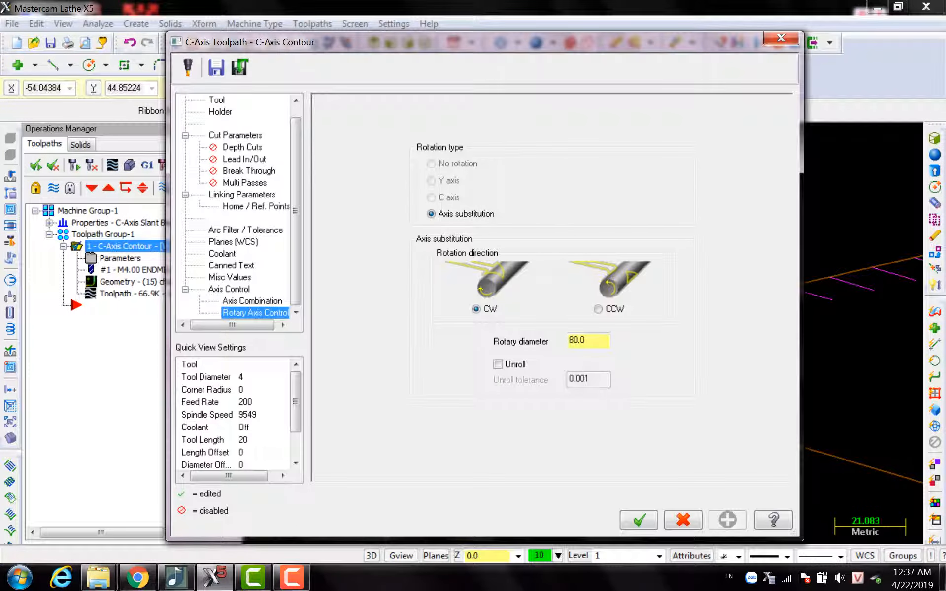
{"action": "left_click", "coordinate": [242, 147]}
{"action": "left_click", "coordinate": [373, 145]}
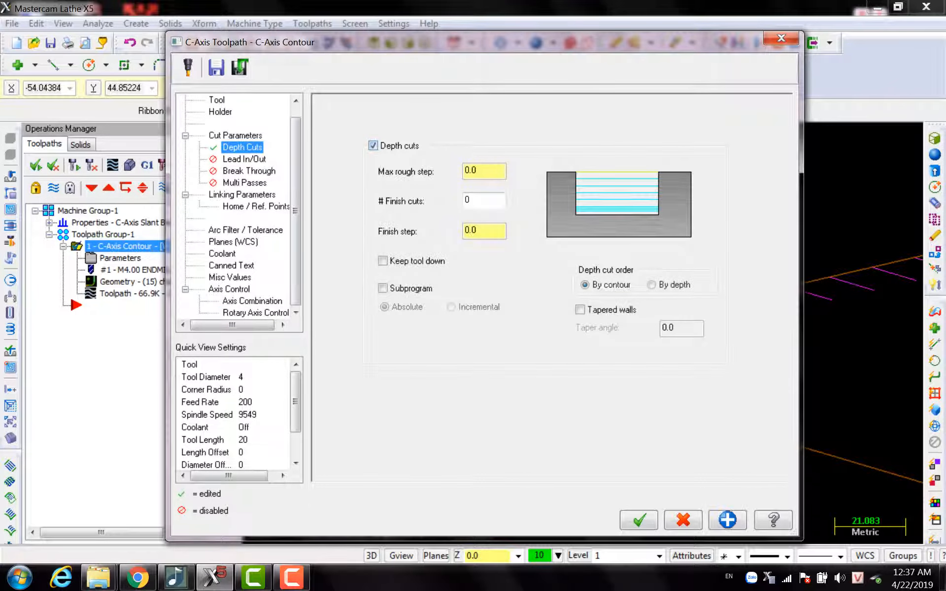
Set the maximum rough step of the depth cuts to 0.2 and dismiss the Windows color scheme message.
{"action": "left_click", "coordinate": [242, 194]}
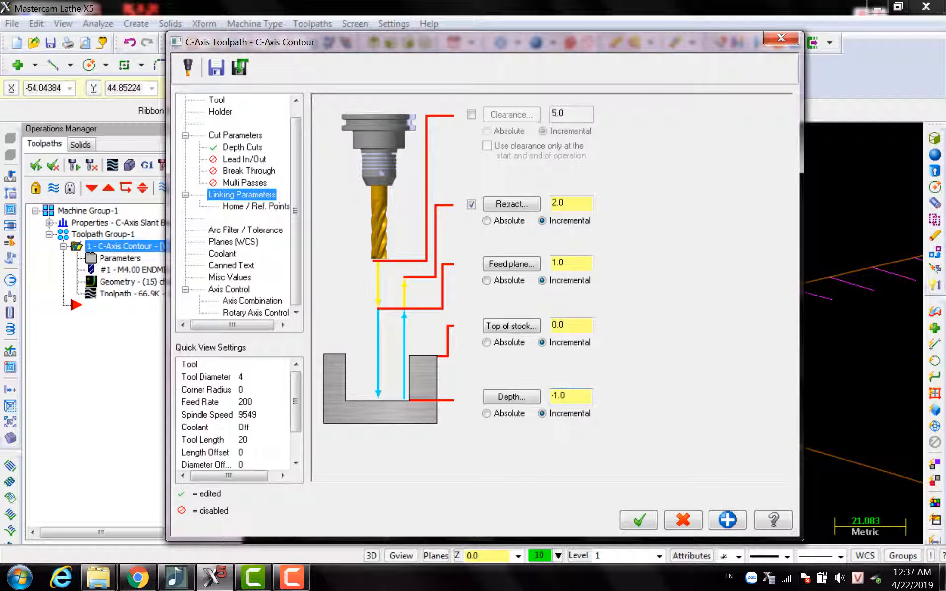
{"action": "left_click", "coordinate": [242, 147]}
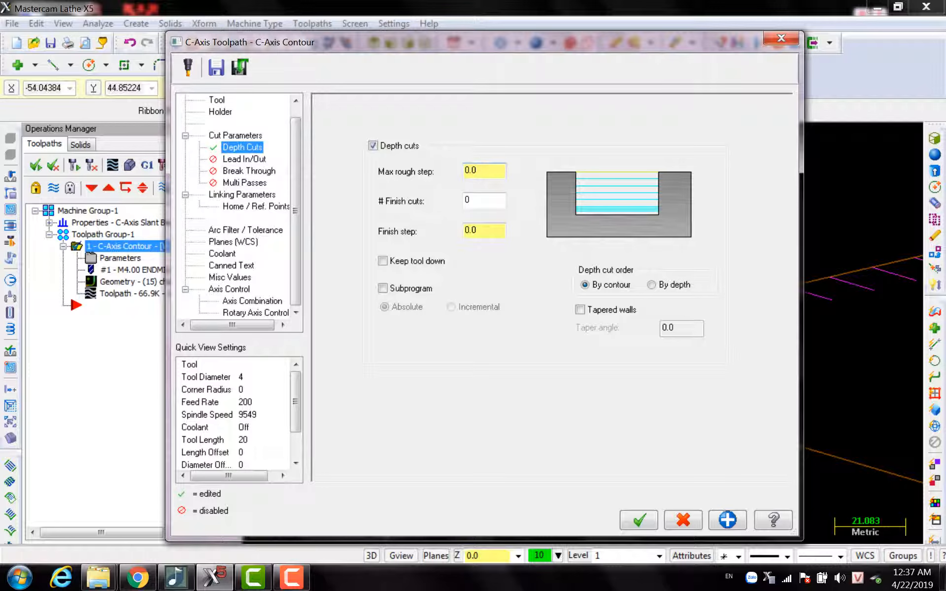
{"action": "double_click", "coordinate": [477, 170]}
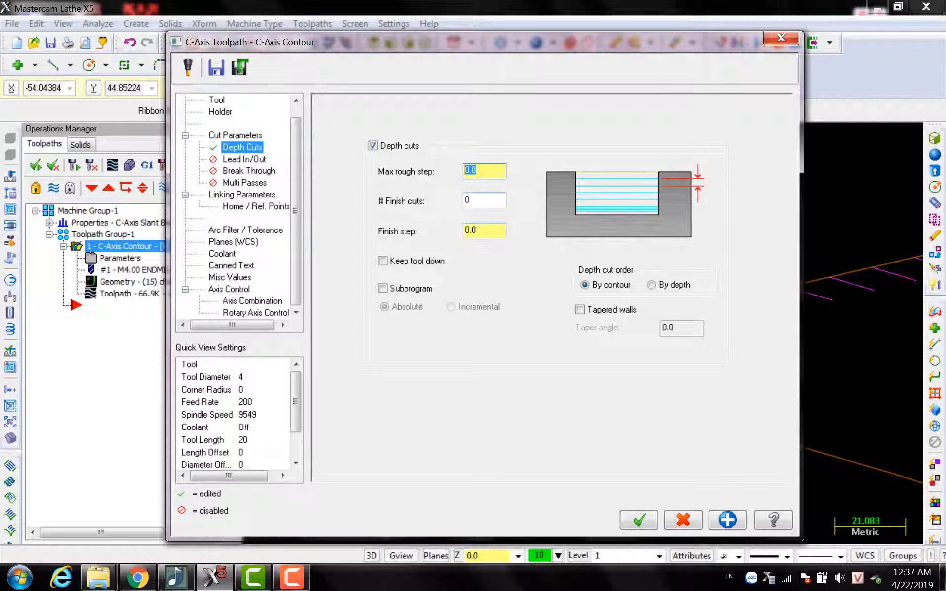
{"action": "left_click", "coordinate": [482, 230]}
{"action": "left_click", "coordinate": [483, 171]}
{"action": "left_click", "coordinate": [485, 230]}
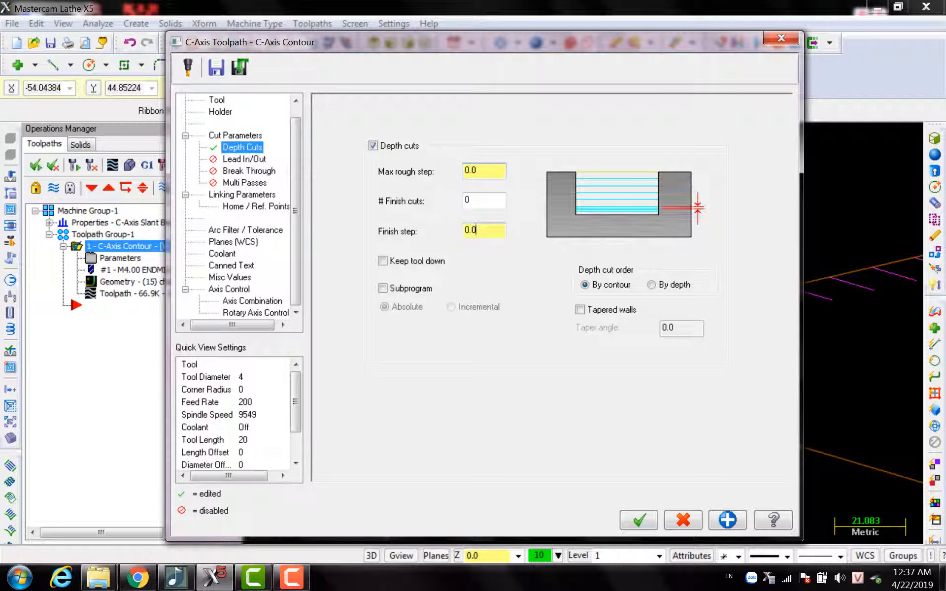
{"action": "left_click", "coordinate": [484, 171]}
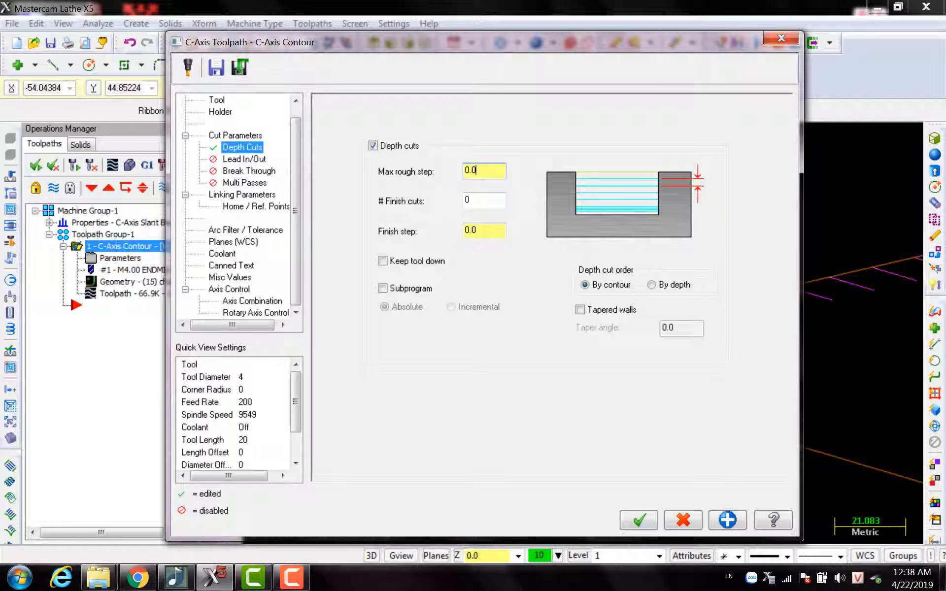
{"action": "key", "text": "BackSpace"}
{"action": "key", "text": "BackSpace"}
{"action": "key", "text": "BackSpace"}
{"action": "type", "text": "0.2"}
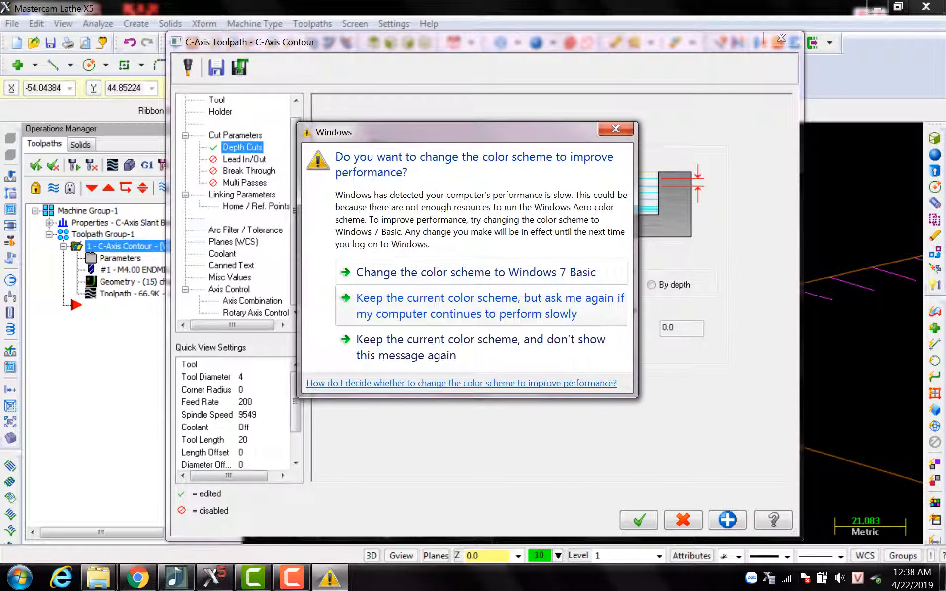
{"action": "left_click", "coordinate": [615, 129]}
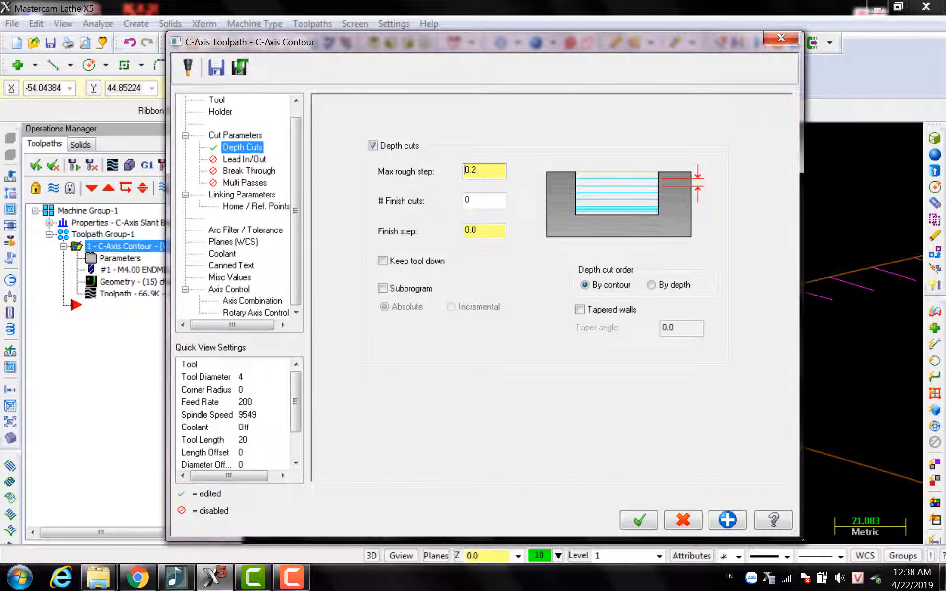
Enable Lead In/Out, extend the contour start by 6.0, copy the same extension to the contour end, and accept the parameters.
{"action": "left_click", "coordinate": [245, 159]}
{"action": "left_click", "coordinate": [327, 104]}
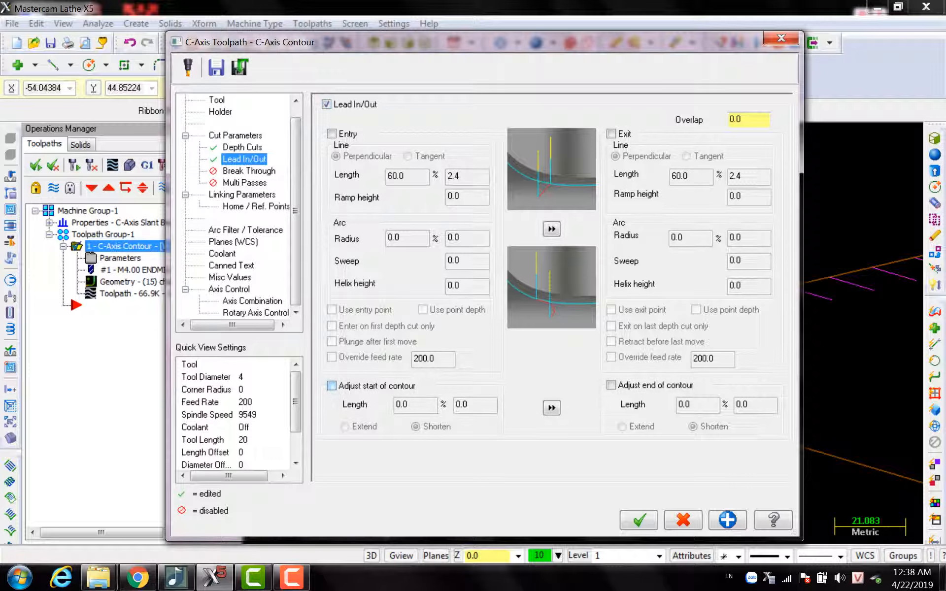
{"action": "left_click", "coordinate": [331, 386]}
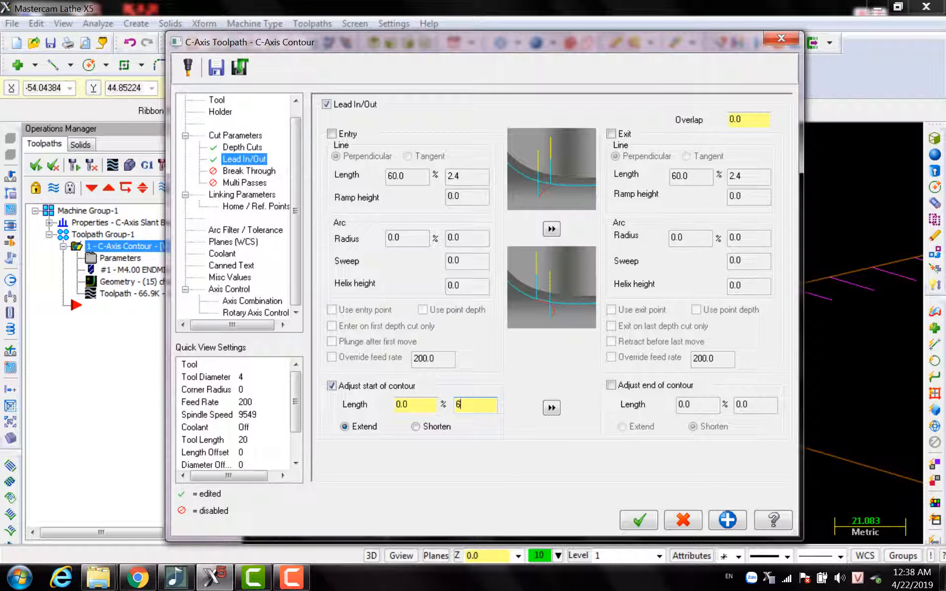
{"action": "left_click", "coordinate": [551, 408]}
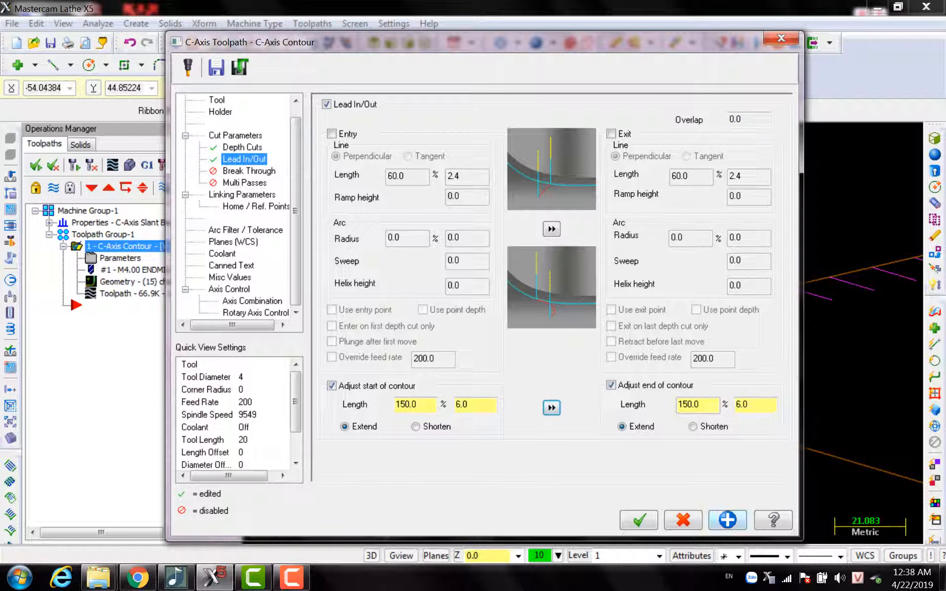
{"action": "left_click", "coordinate": [728, 520]}
{"action": "left_click", "coordinate": [639, 520]}
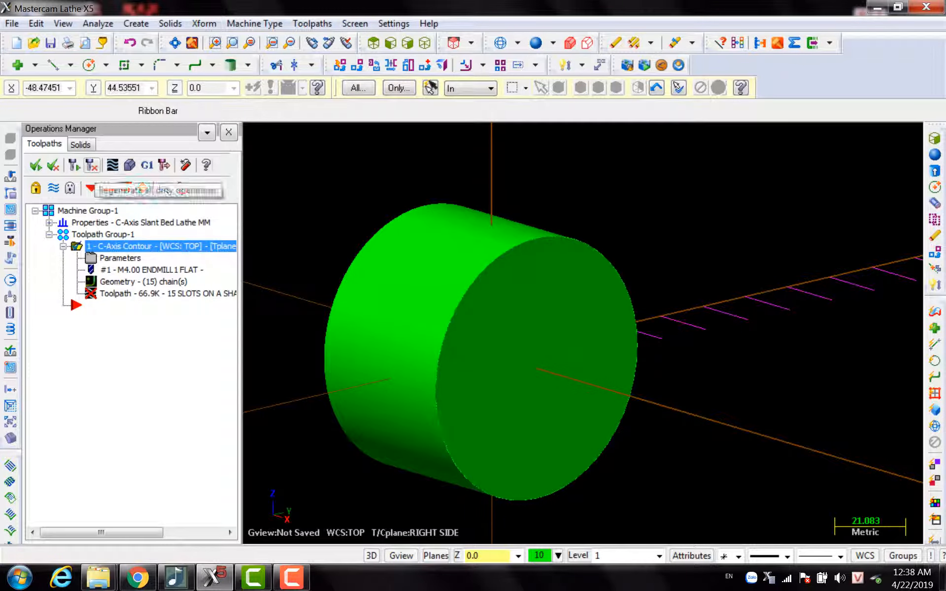
Regenerate the changed operation and inspect its toolpath around the shaft in wireframe display.
{"action": "left_click", "coordinate": [93, 165]}
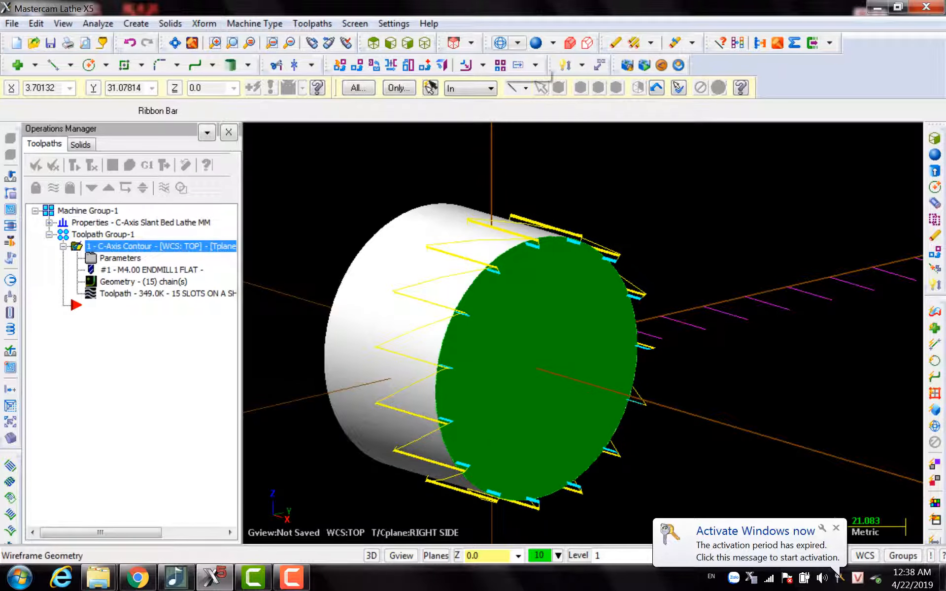
{"action": "left_click", "coordinate": [500, 43]}
{"action": "middle_click_drag", "start_coordinate": [422, 242], "coordinate": [492, 319]}
{"action": "middle_click_drag", "start_coordinate": [582, 321], "coordinate": [671, 335]}
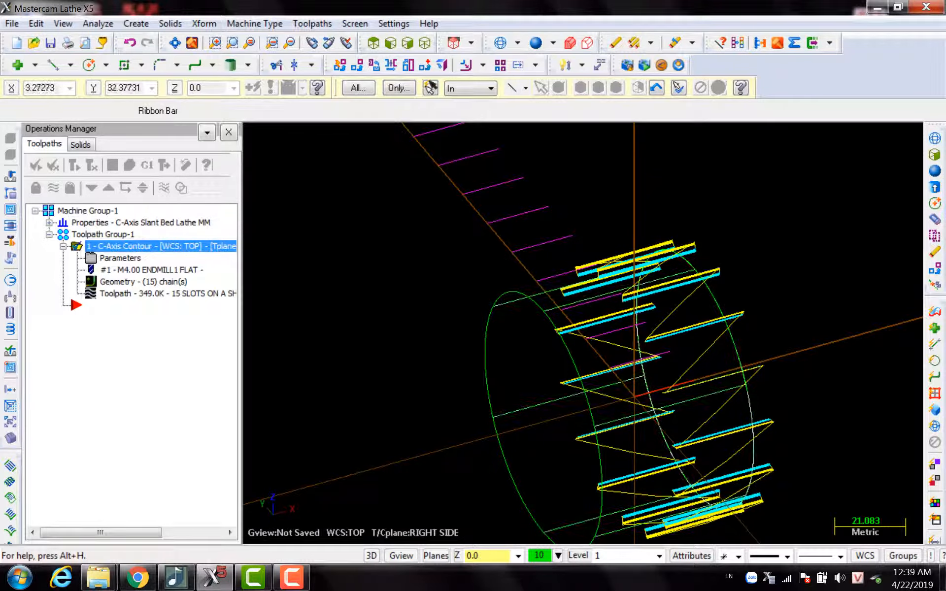
{"action": "middle_click_drag", "start_coordinate": [667, 293], "coordinate": [535, 280]}
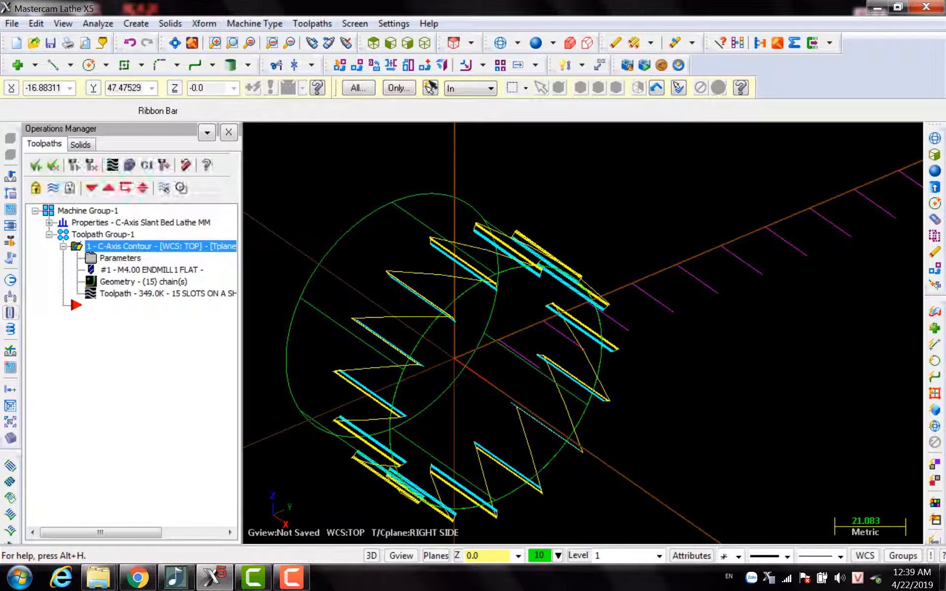
Disable the end-of-contour adjustment in the operation's Lead In/Out parameters and regenerate the toolpath.
{"action": "left_click", "coordinate": [121, 259]}
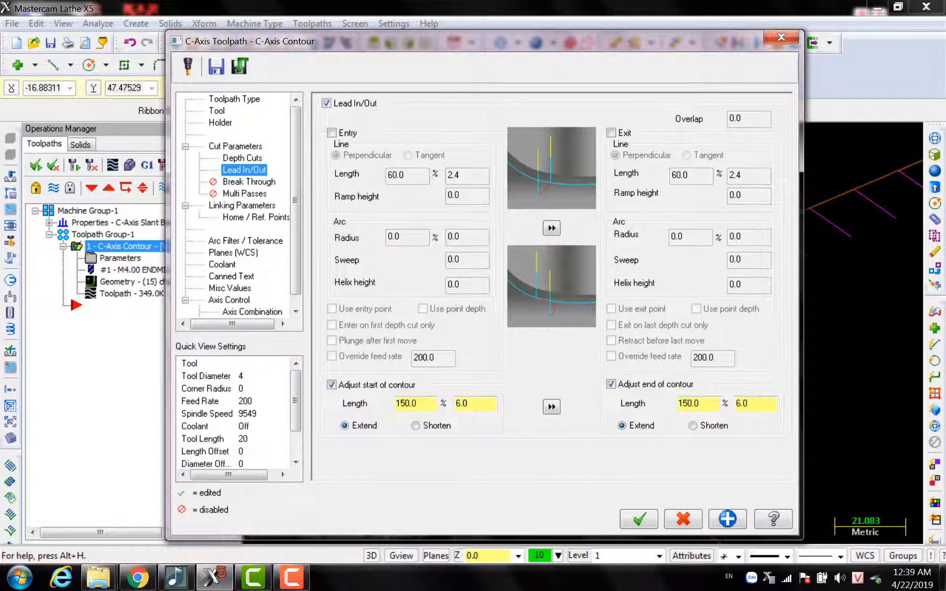
{"action": "left_click", "coordinate": [611, 384]}
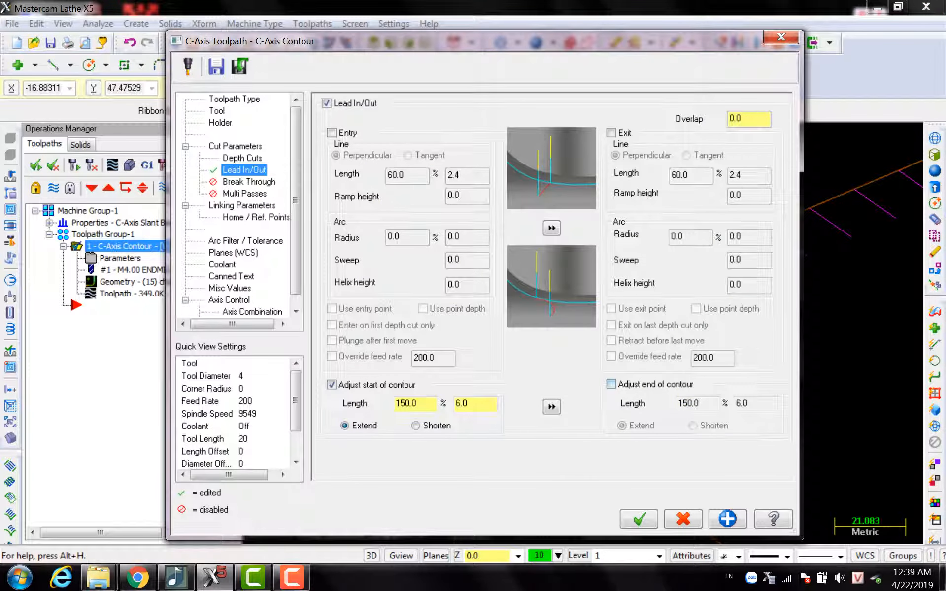
{"action": "left_click", "coordinate": [684, 519]}
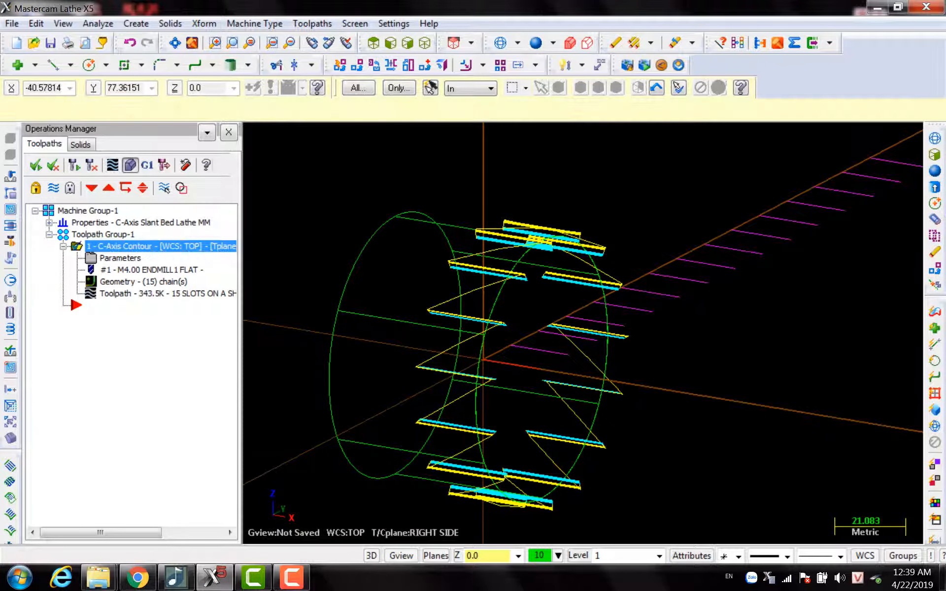
Run the machining simulation of the revised toolpath, examine the slots being cut up close, and close verification.
{"action": "left_click", "coordinate": [130, 165]}
{"action": "left_click", "coordinate": [116, 65]}
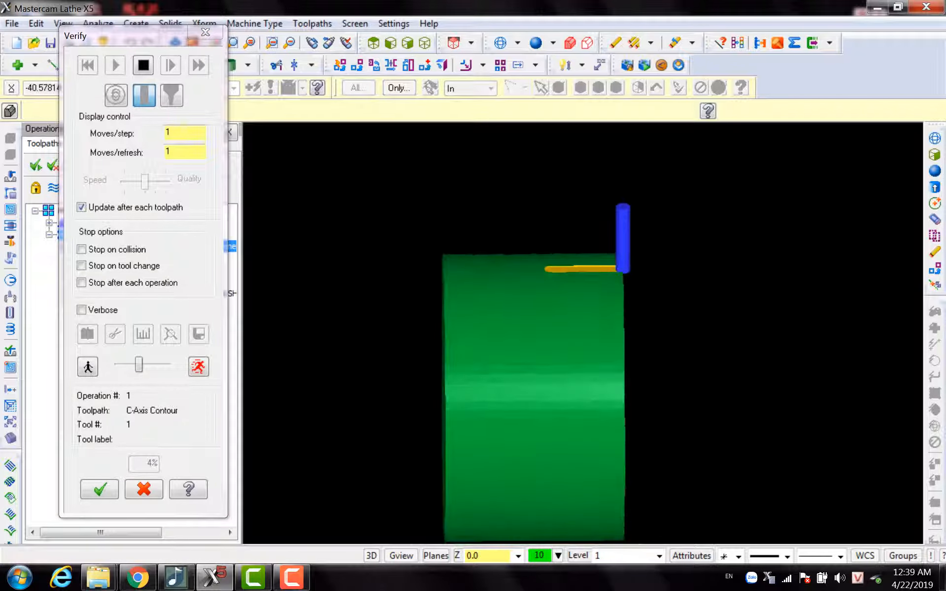
{"action": "middle_click_drag", "start_coordinate": [572, 345], "coordinate": [507, 392]}
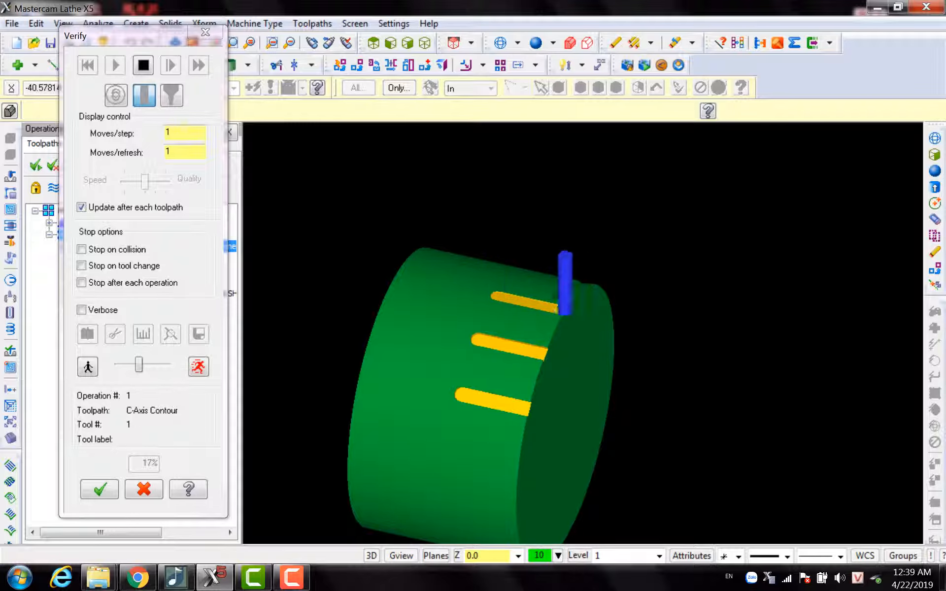
{"action": "scroll", "coordinate": [570, 313], "scroll_direction": "up", "scroll_amount": 3}
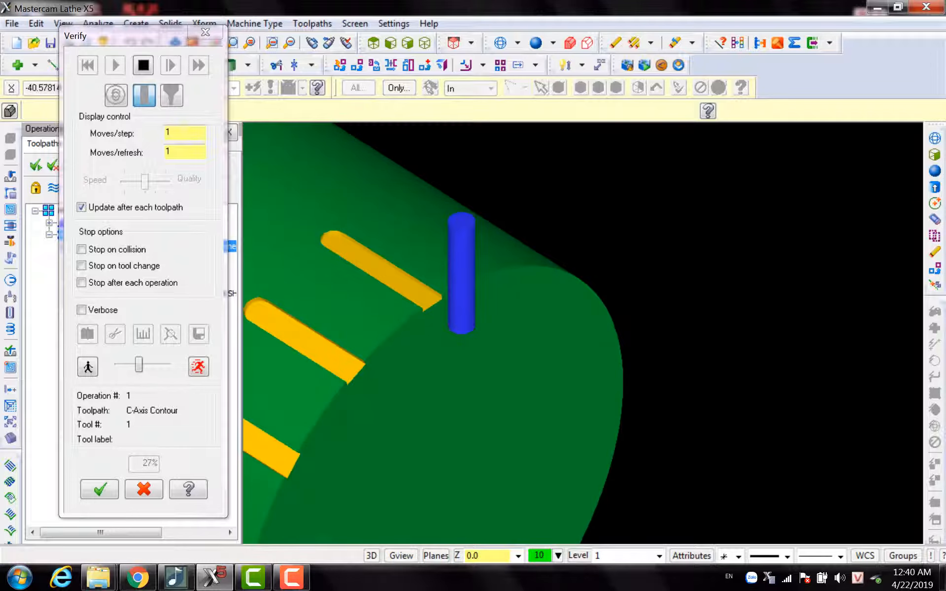
{"action": "scroll", "coordinate": [642, 319], "scroll_direction": "down", "scroll_amount": 2}
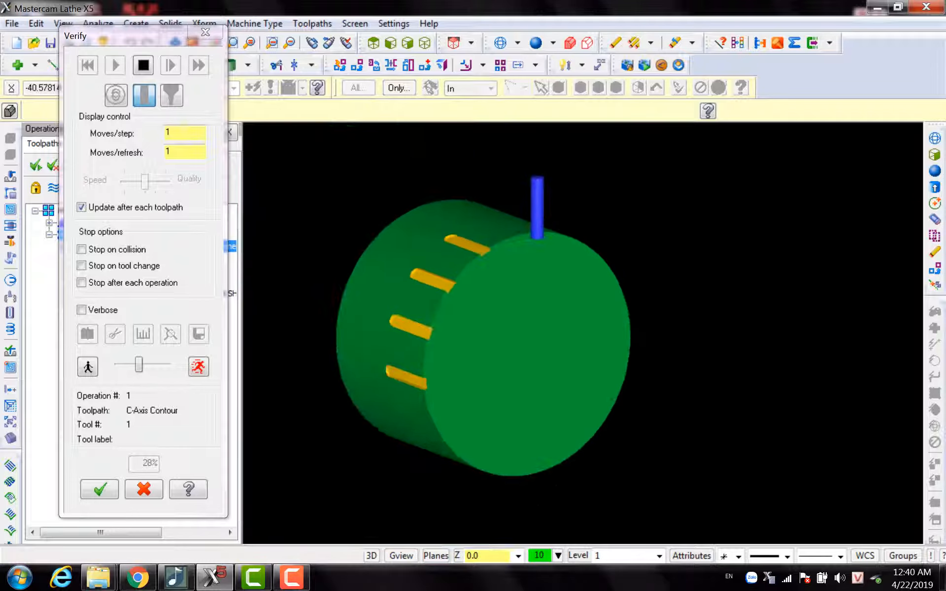
{"action": "left_click", "coordinate": [99, 490]}
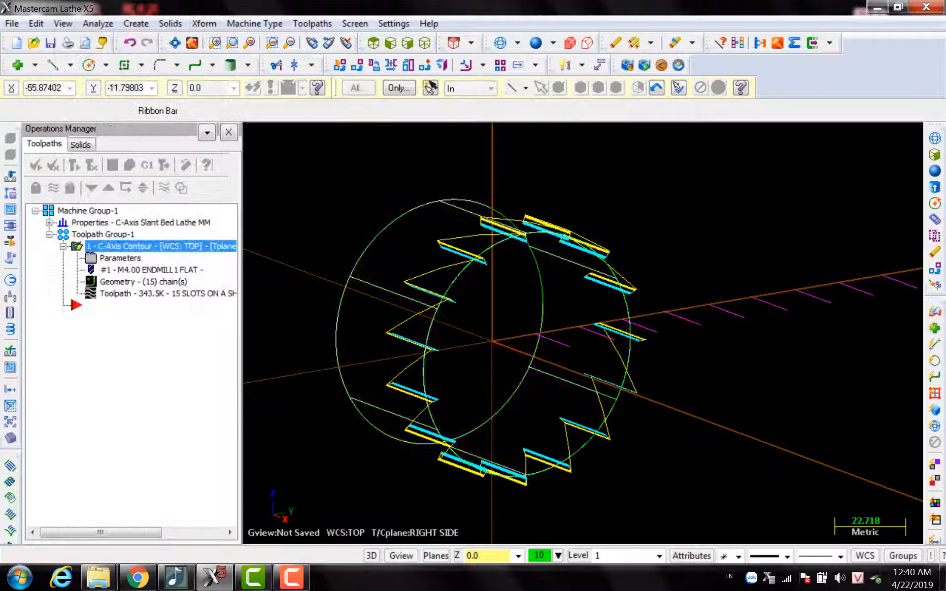
Post the C-Axis Contour operation to an NC file named 15 SLOTS VERTICAL ON A SHAFT 80MM.
{"action": "middle_click_drag", "start_coordinate": [441, 270], "coordinate": [557, 276]}
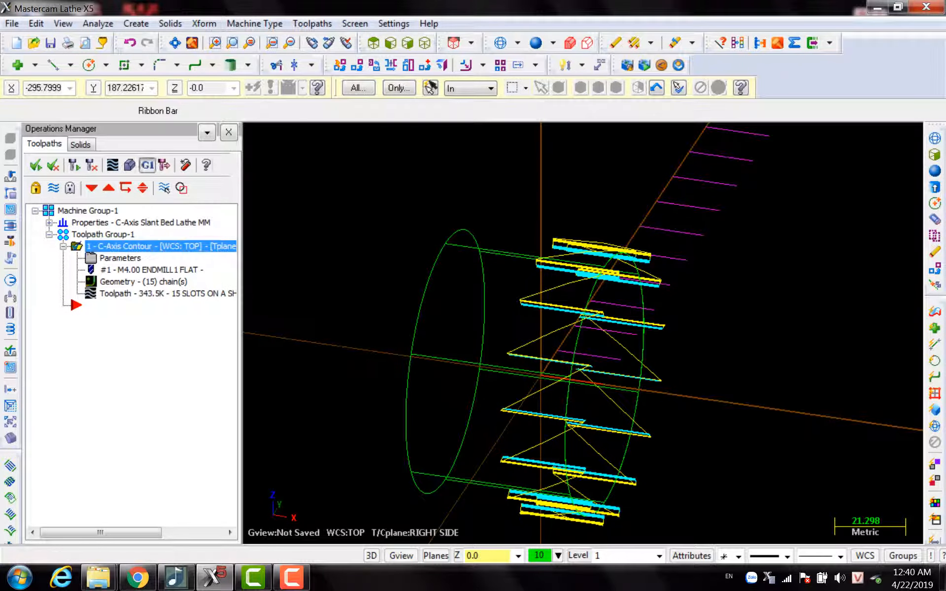
{"action": "left_click", "coordinate": [147, 165]}
{"action": "left_click", "coordinate": [271, 342]}
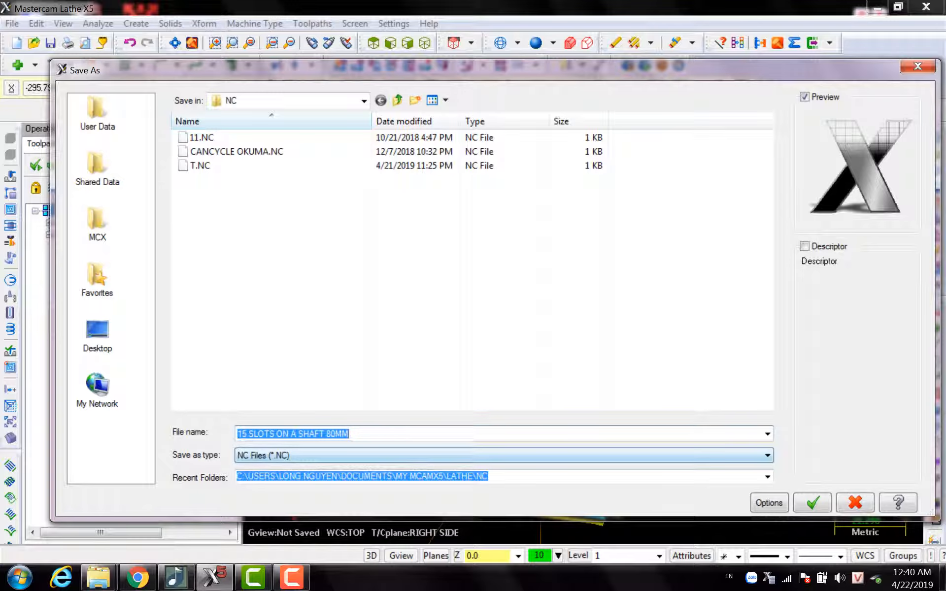
{"action": "left_click", "coordinate": [275, 434]}
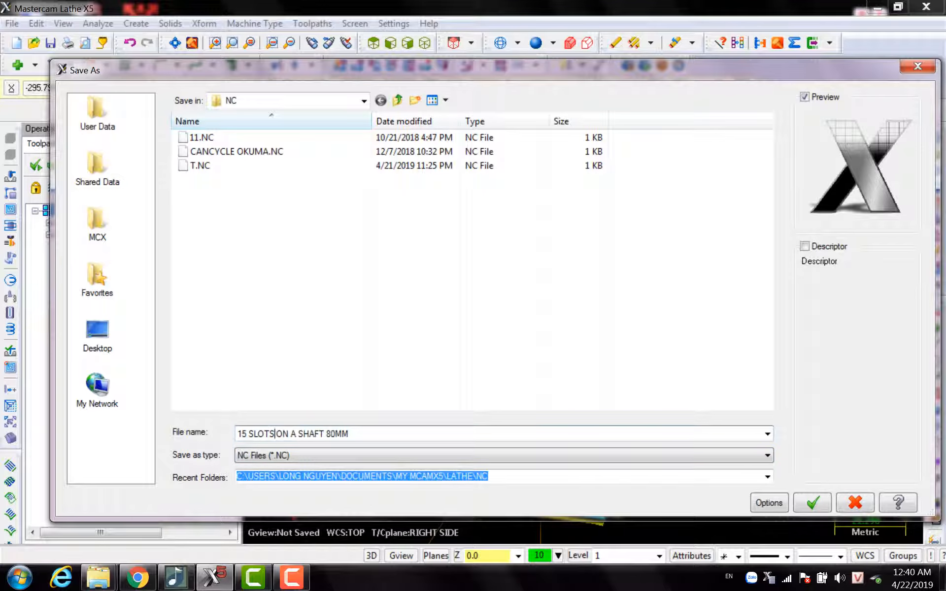
{"action": "type", "text": "VERTI"}
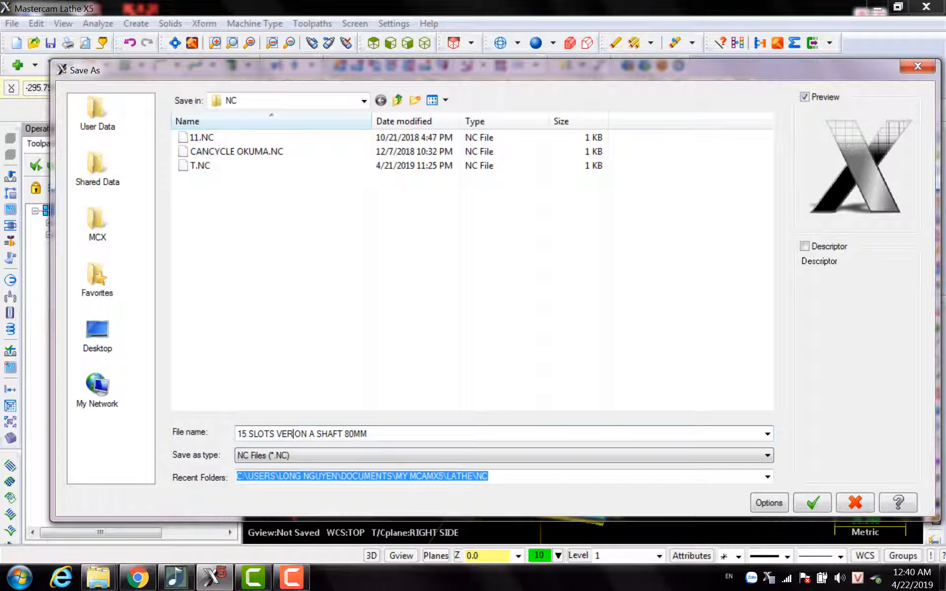
{"action": "type", "text": "CAL"}
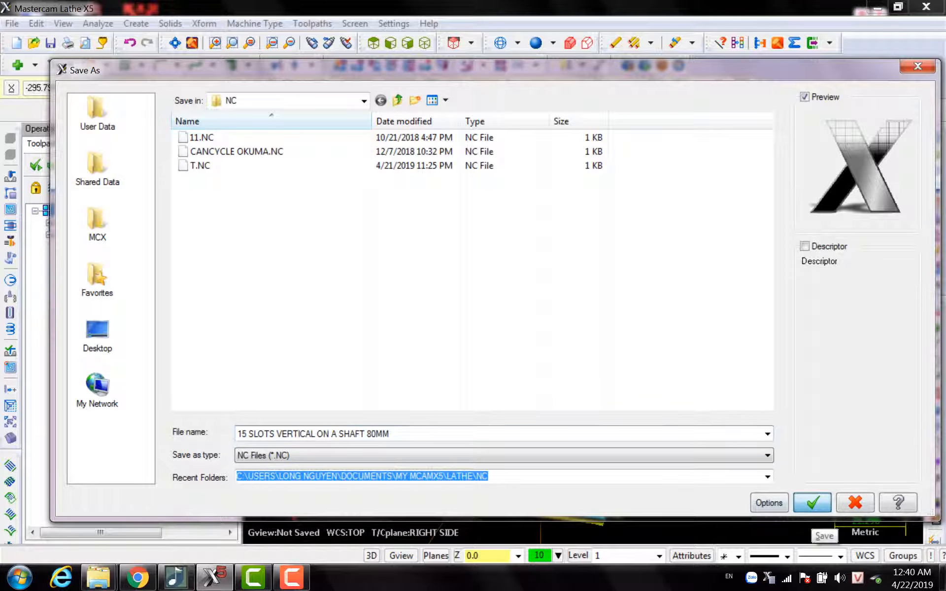
{"action": "left_click", "coordinate": [812, 503]}
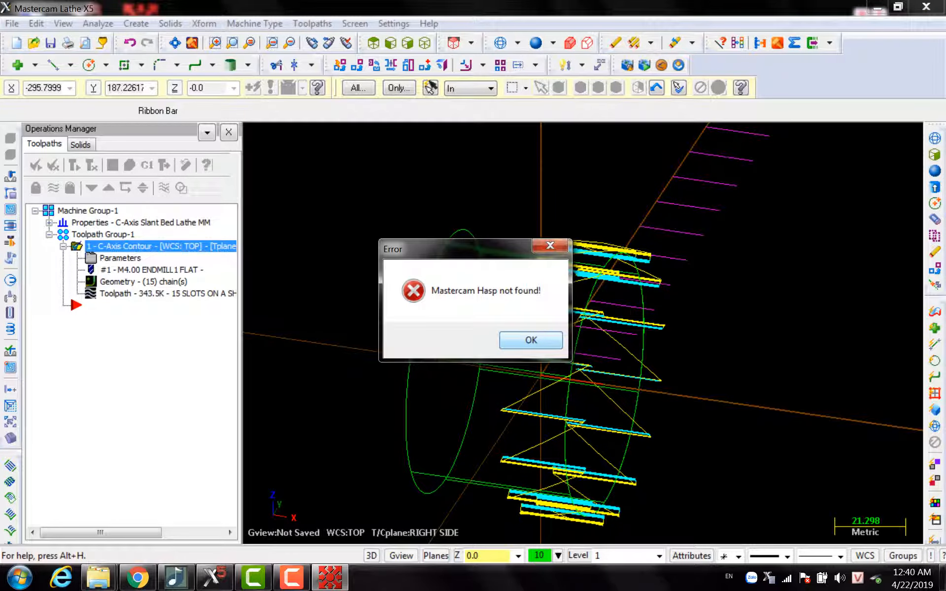
Dismiss the error, start CIMCO Edit from the desktop, and switch back to Mastercam.
{"action": "key", "text": "Return"}
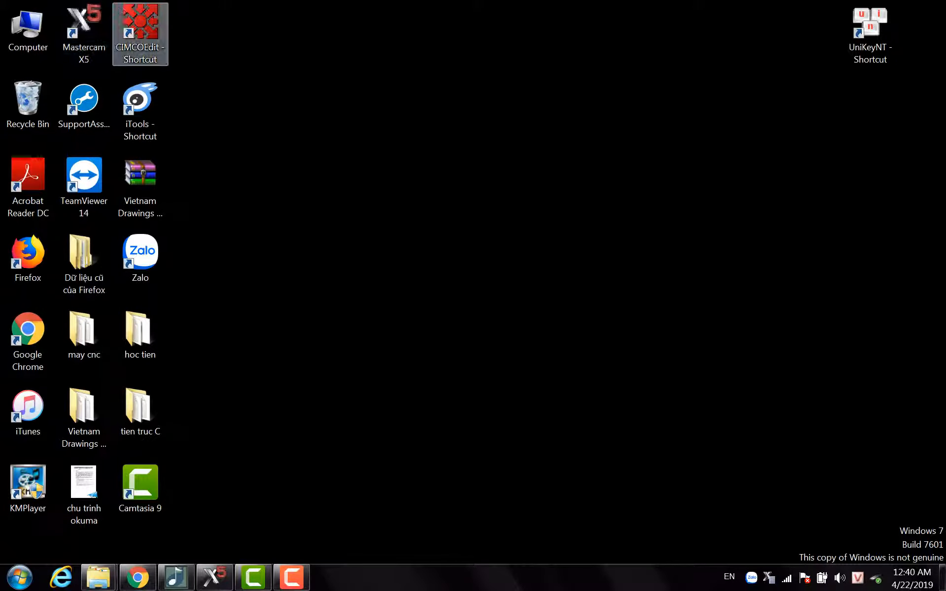
{"action": "double_click", "coordinate": [140, 34]}
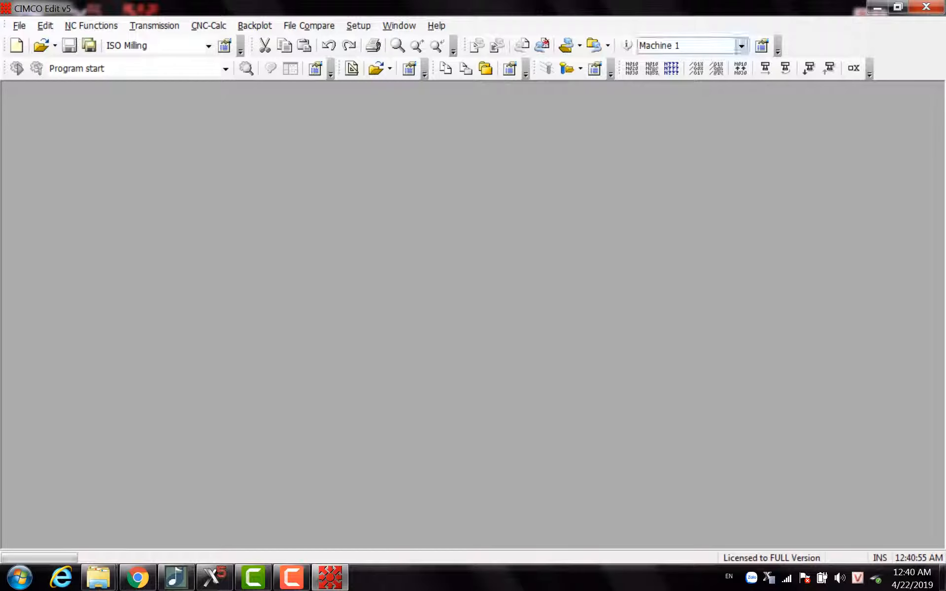
{"action": "left_click", "coordinate": [215, 577]}
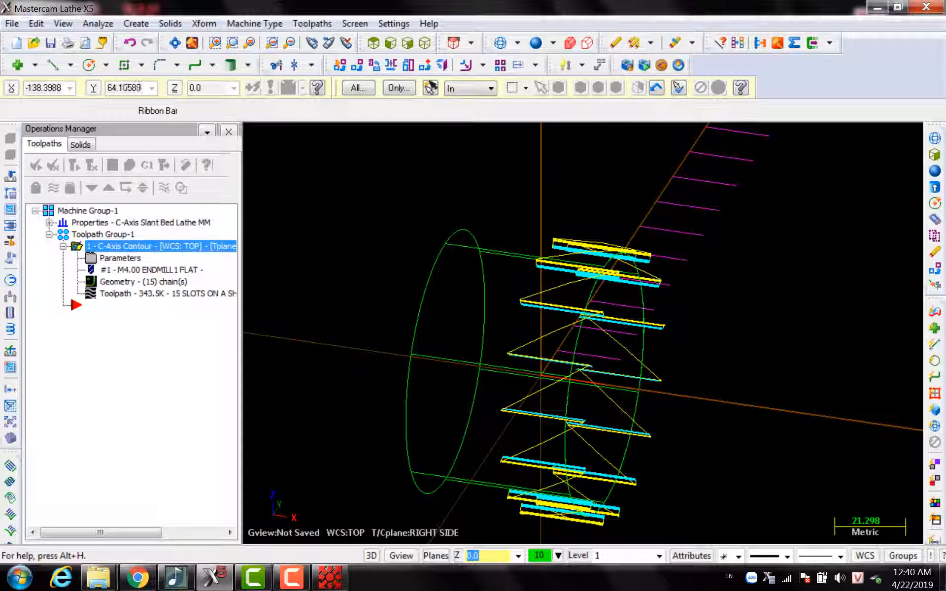
Post the C-Axis Contour operation again, replacing the existing file 15 SLOTS VERTICAL ON A SHAFT 80MM.NC.
{"action": "left_click", "coordinate": [147, 165]}
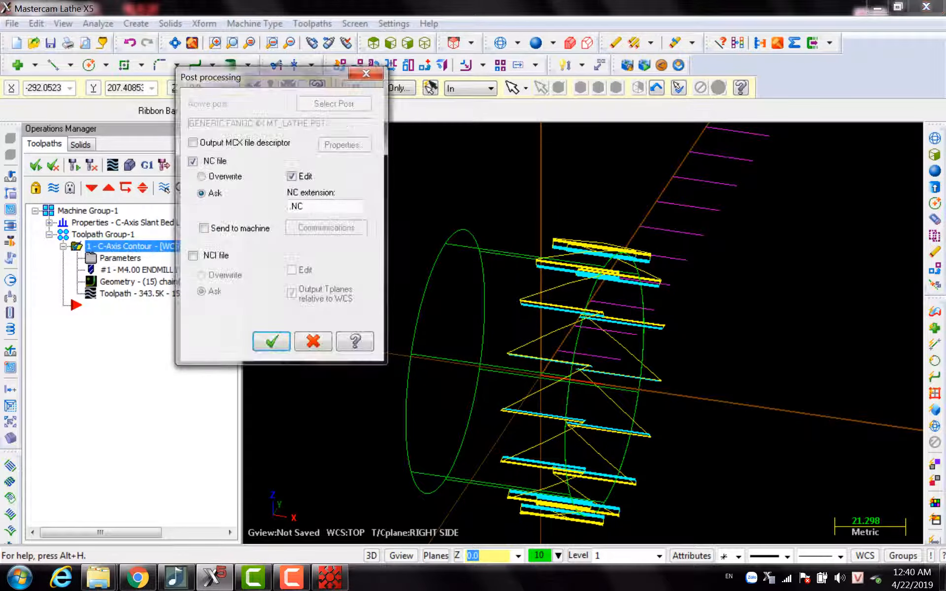
{"action": "left_click", "coordinate": [271, 340]}
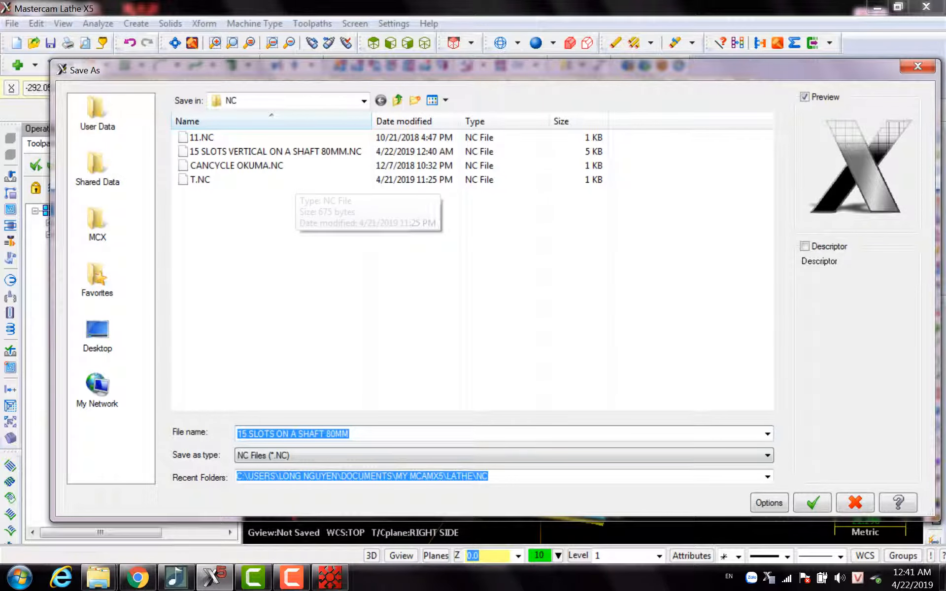
{"action": "left_click", "coordinate": [276, 435]}
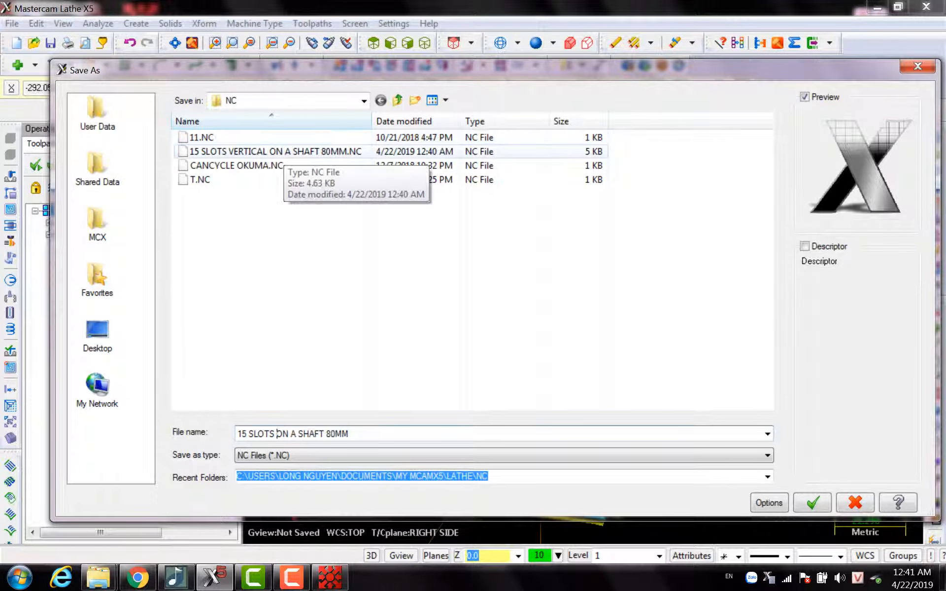
{"action": "left_click", "coordinate": [276, 151]}
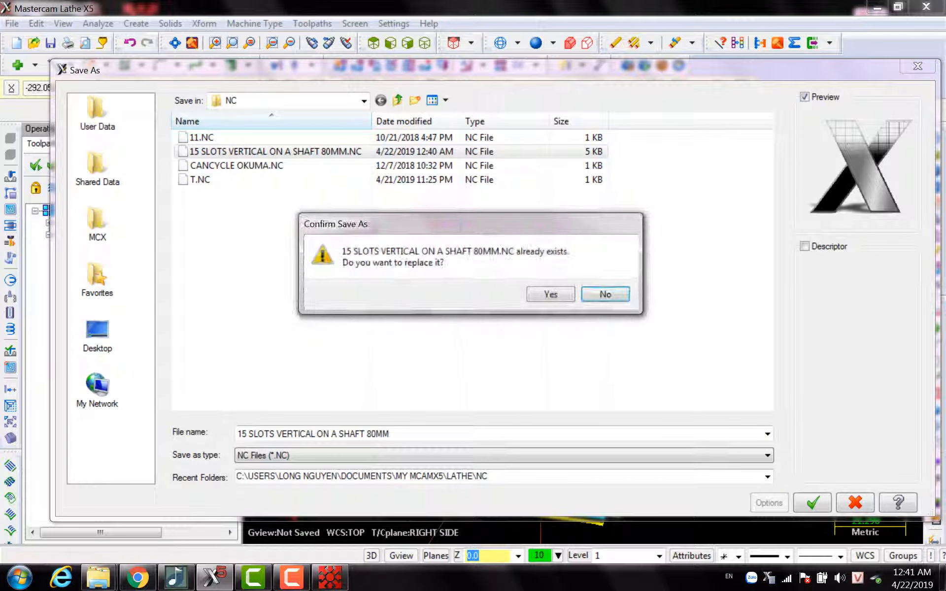
{"action": "left_click", "coordinate": [549, 294]}
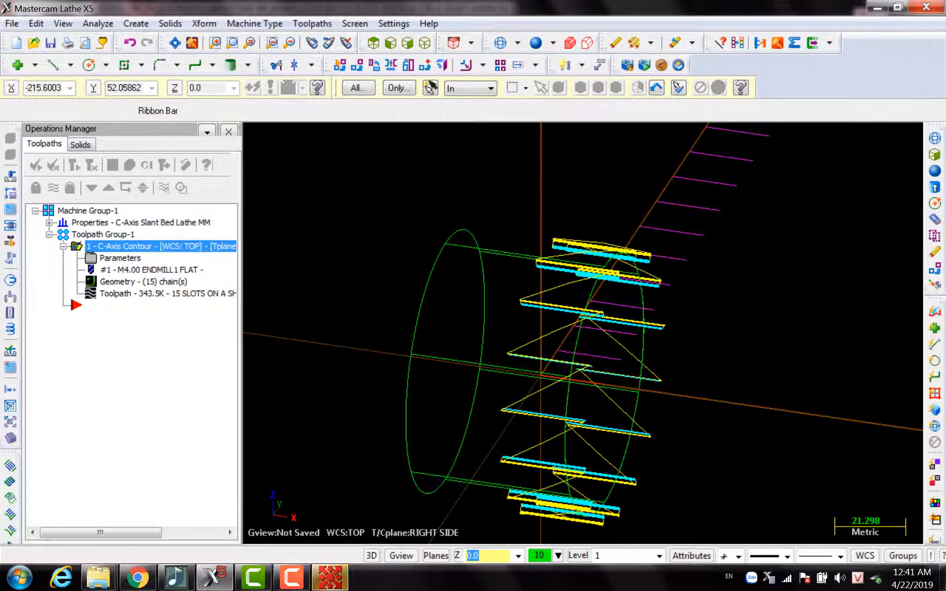
Review the opening blocks of the posted NC program in CIMCO Edit, placing the cursor before X84. in the first G54 rapid move.
{"action": "scroll", "coordinate": [502, 325], "scroll_direction": "down", "scroll_amount": 3}
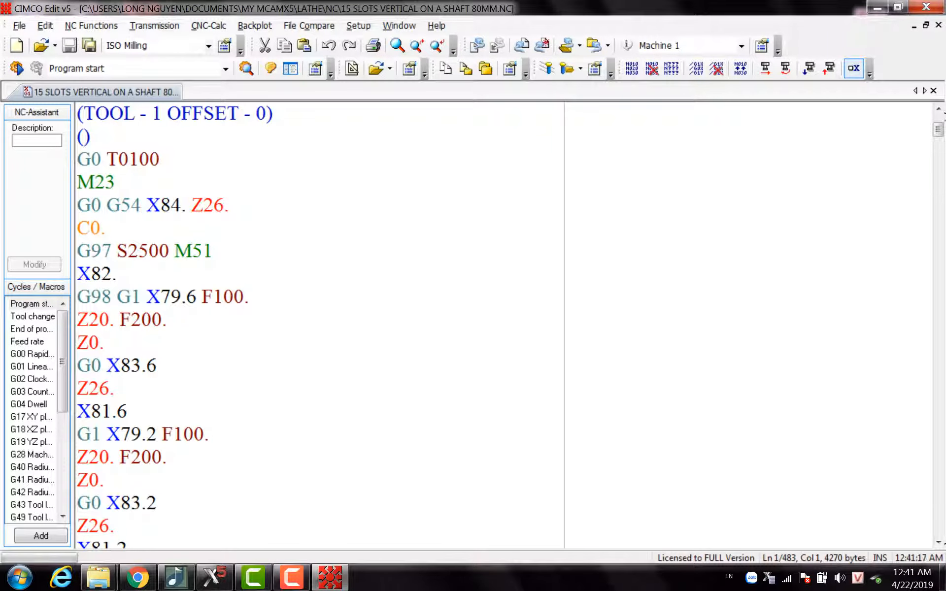
{"action": "scroll", "coordinate": [502, 325], "scroll_direction": "up", "scroll_amount": 3}
{"action": "scroll", "coordinate": [503, 325], "scroll_direction": "down", "scroll_amount": 4}
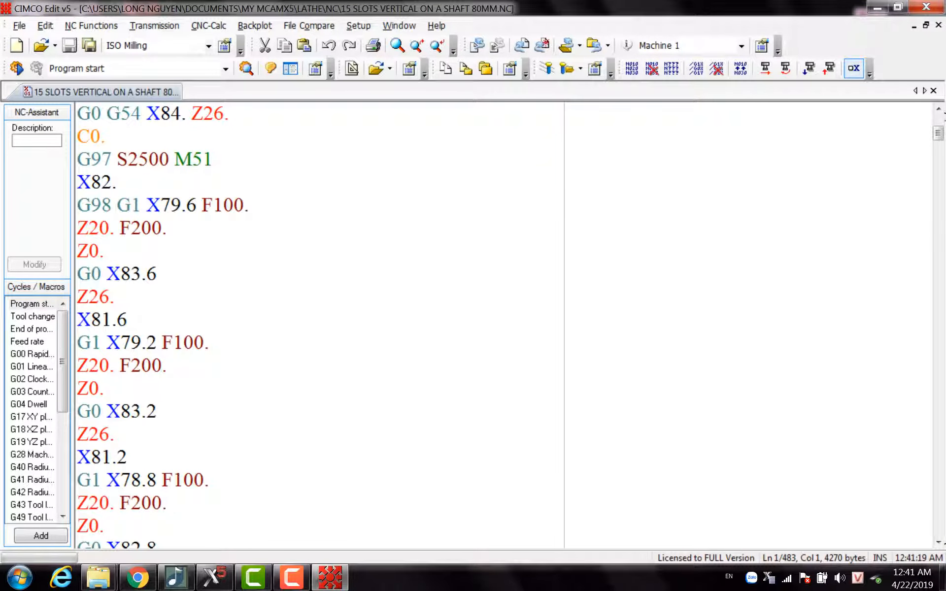
{"action": "scroll", "coordinate": [502, 325], "scroll_direction": "up", "scroll_amount": 1}
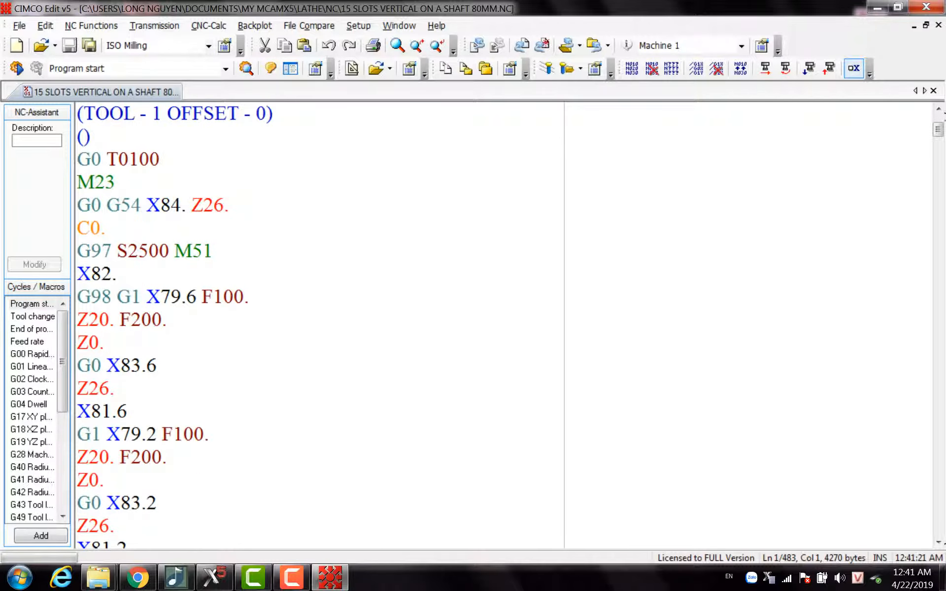
{"action": "left_click", "coordinate": [146, 206]}
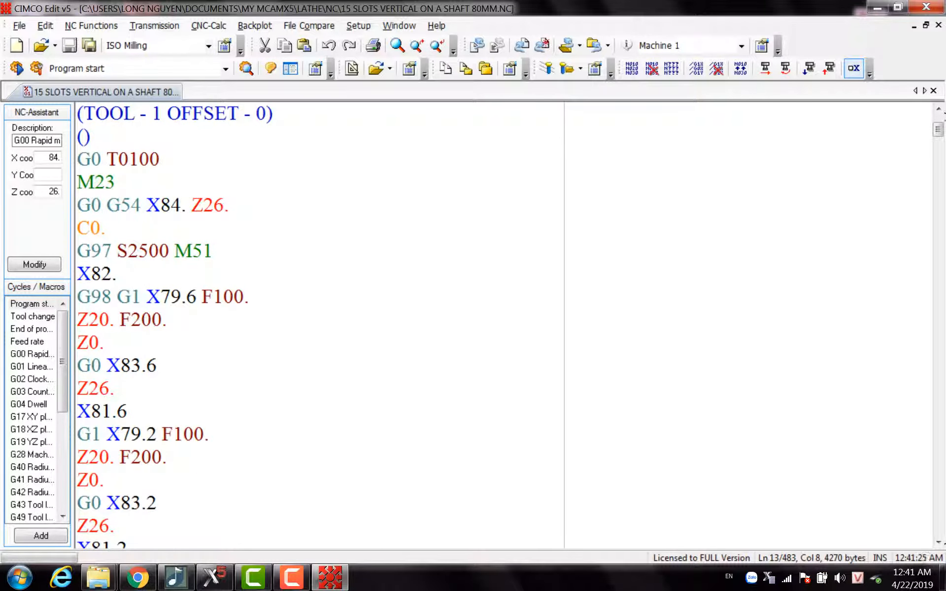
Switch to Mastercam and check the C-Axis Contour operation's Cut Parameters and Linking Parameters against the posted code.
{"action": "left_click", "coordinate": [213, 577]}
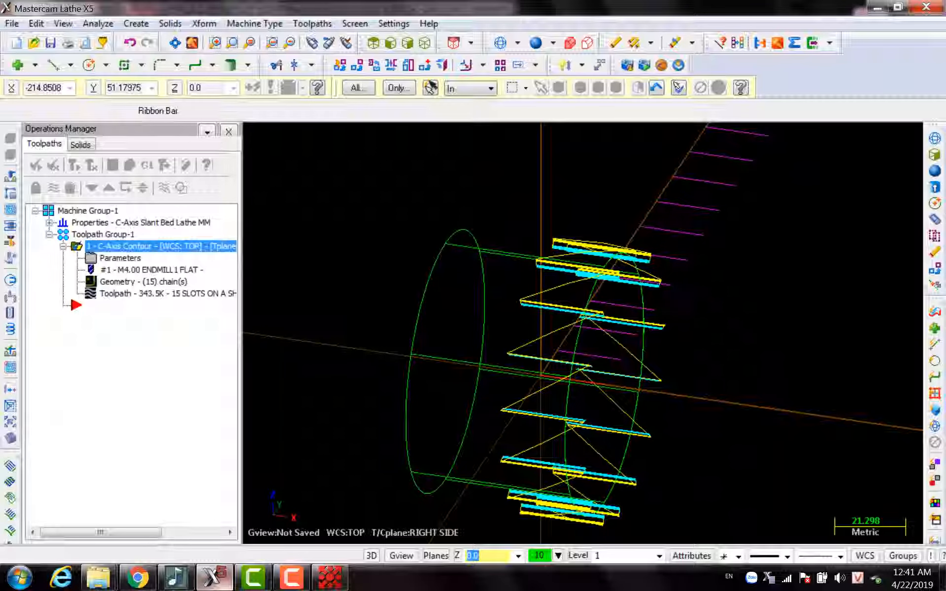
{"action": "left_click", "coordinate": [120, 258]}
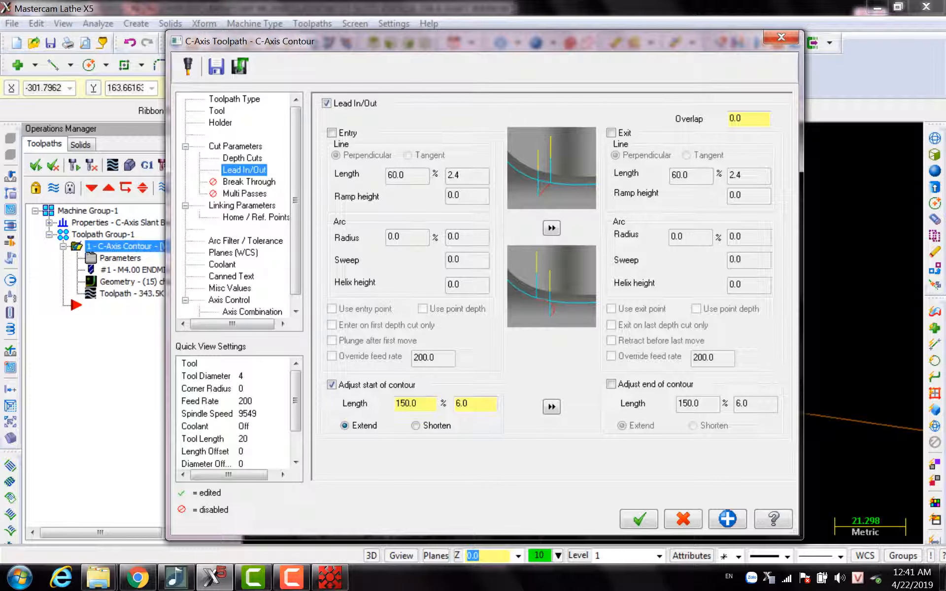
{"action": "left_click", "coordinate": [236, 146]}
{"action": "left_click", "coordinate": [241, 205]}
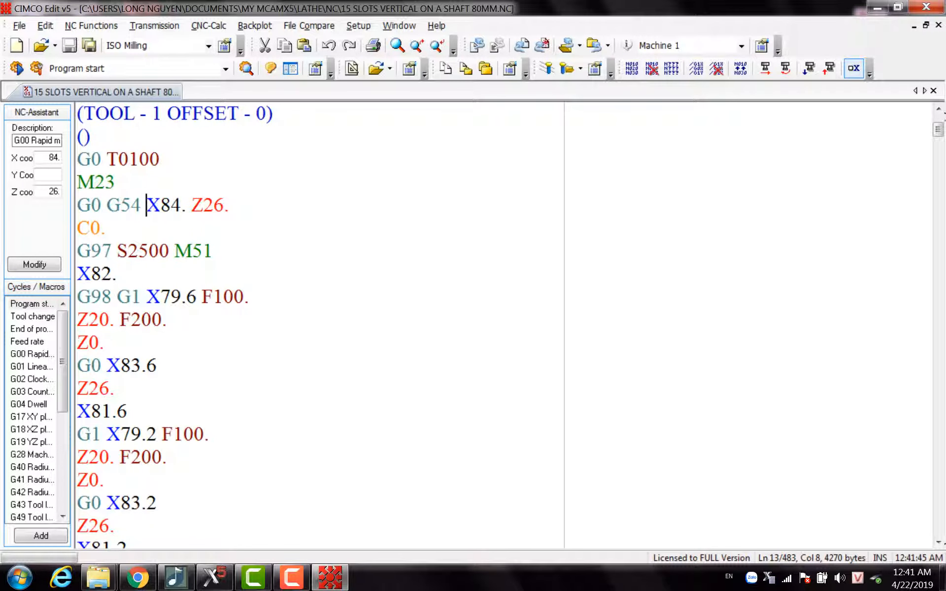
Read through the posted NC code in CIMCO Edit, following the depth passes and C-axis rotations of the first few slots.
{"action": "scroll", "coordinate": [320, 326], "scroll_direction": "down", "scroll_amount": 3}
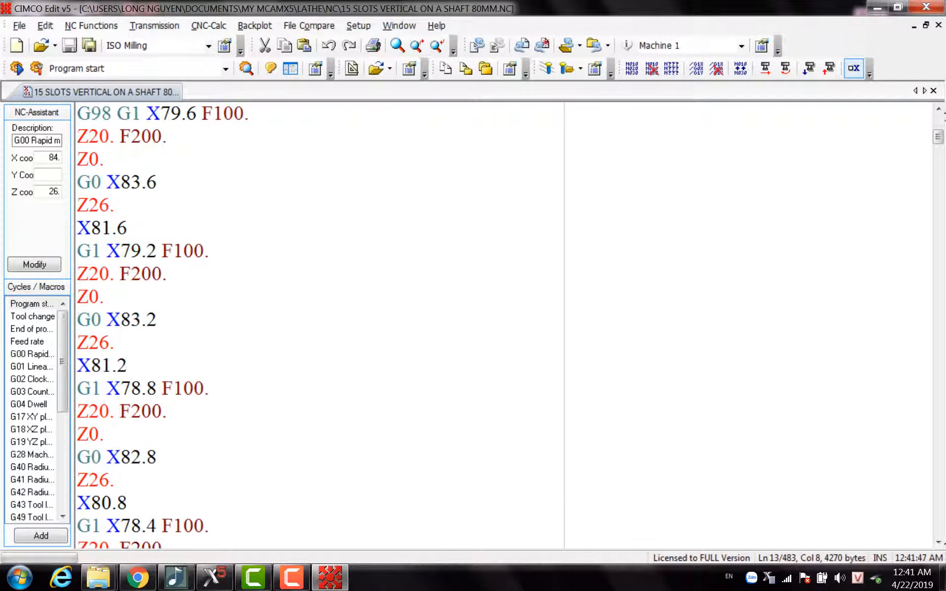
{"action": "scroll", "coordinate": [320, 326], "scroll_direction": "up", "scroll_amount": 2}
{"action": "scroll", "coordinate": [320, 325], "scroll_direction": "down", "scroll_amount": 6}
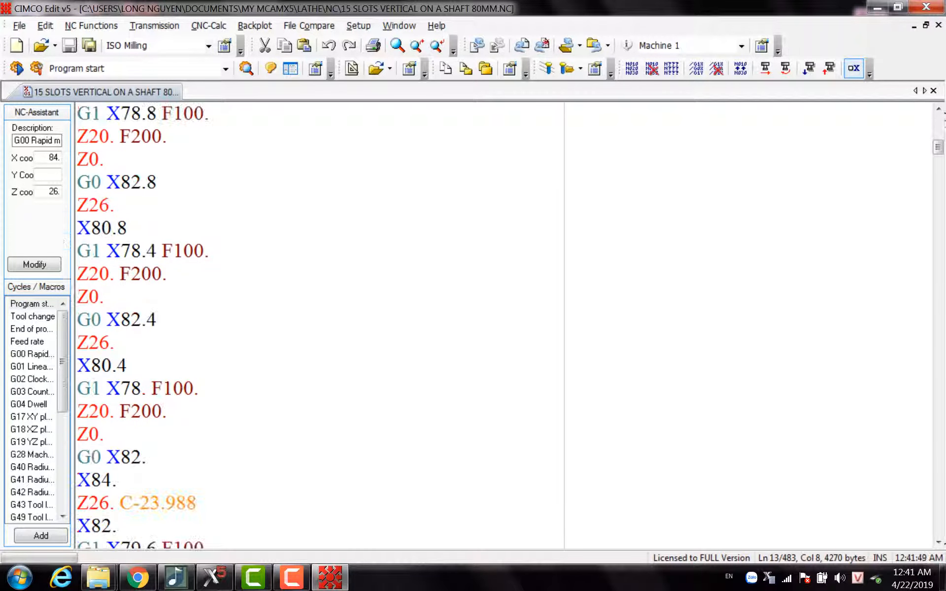
{"action": "scroll", "coordinate": [321, 325], "scroll_direction": "down", "scroll_amount": 11}
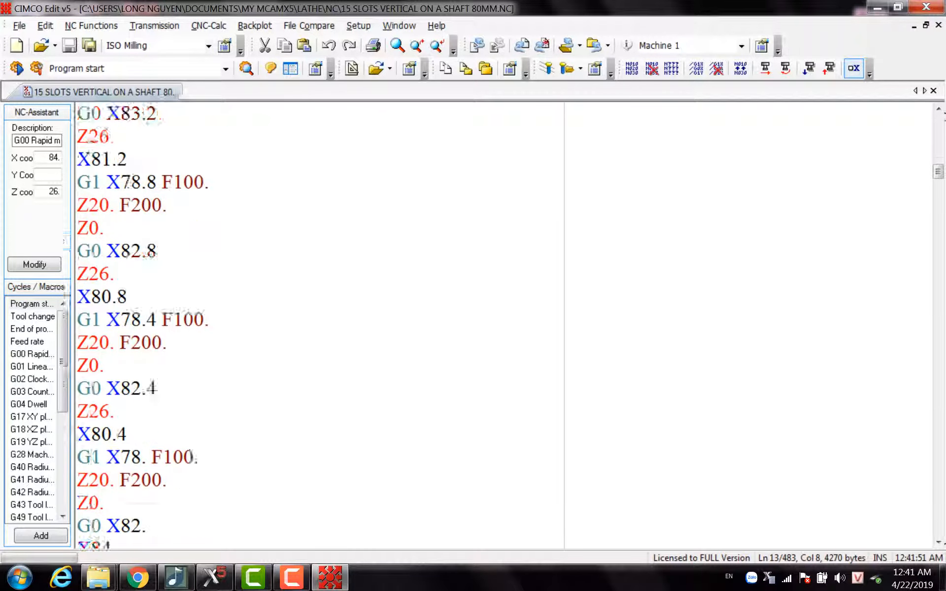
{"action": "scroll", "coordinate": [320, 325], "scroll_direction": "down", "scroll_amount": 4}
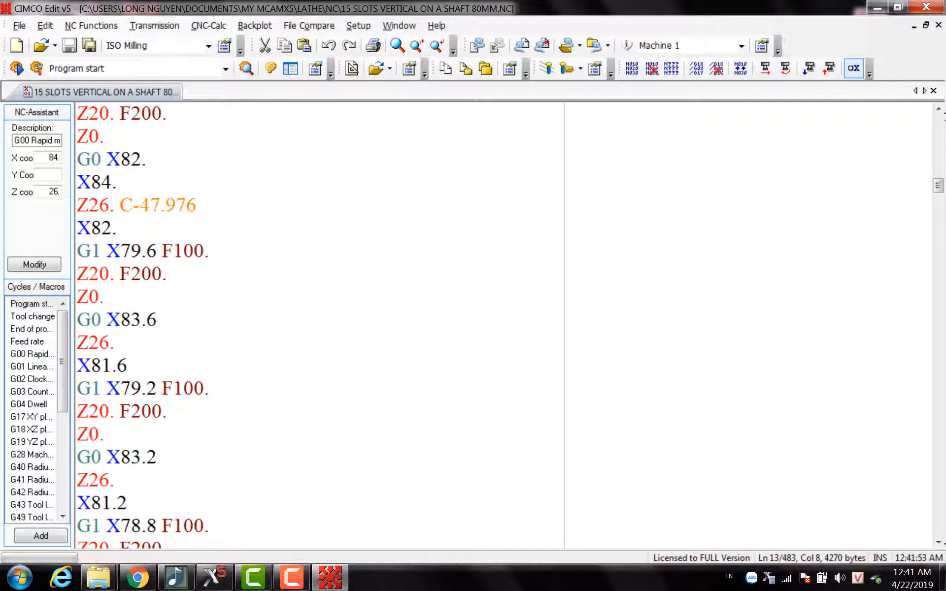
{"action": "scroll", "coordinate": [320, 325], "scroll_direction": "down", "scroll_amount": 9}
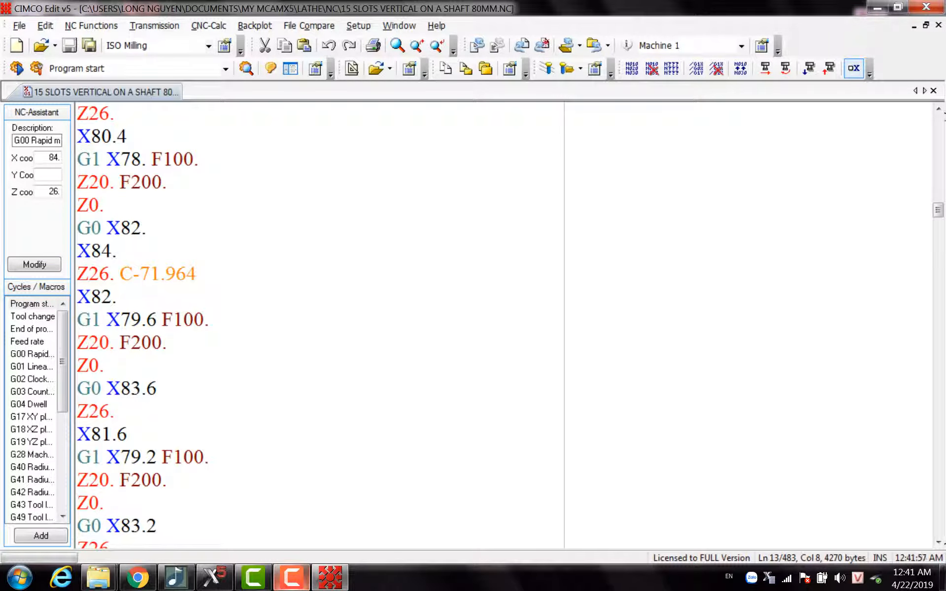
{"action": "mouse_move", "coordinate": [291, 577]}
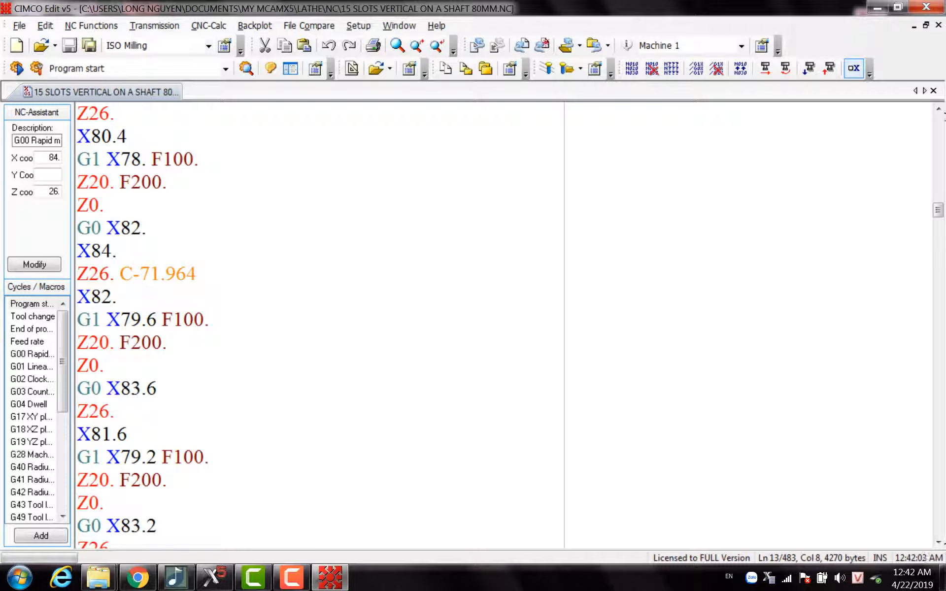
Switch back to Mastercam and inspect the slot toolpaths around the shaft from a rotated, wider view.
{"action": "left_click", "coordinate": [211, 577]}
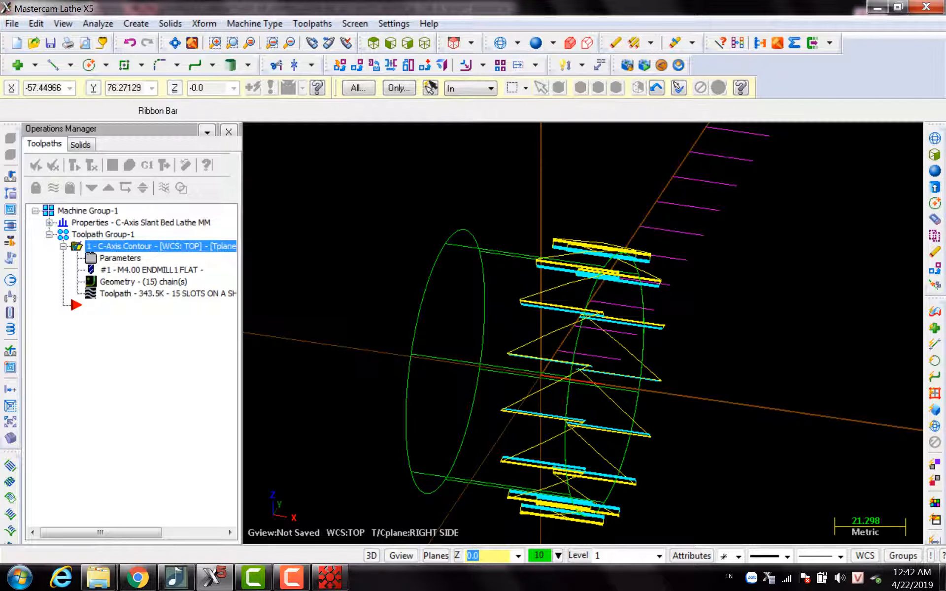
{"action": "scroll", "coordinate": [395, 192], "scroll_direction": "down", "scroll_amount": 5}
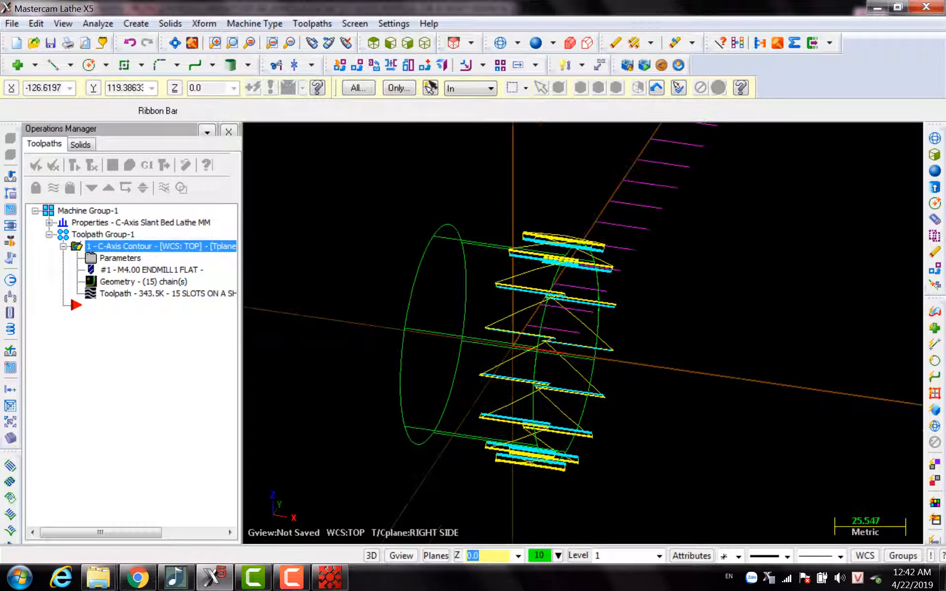
{"action": "middle_click_drag", "start_coordinate": [450, 213], "coordinate": [419, 192]}
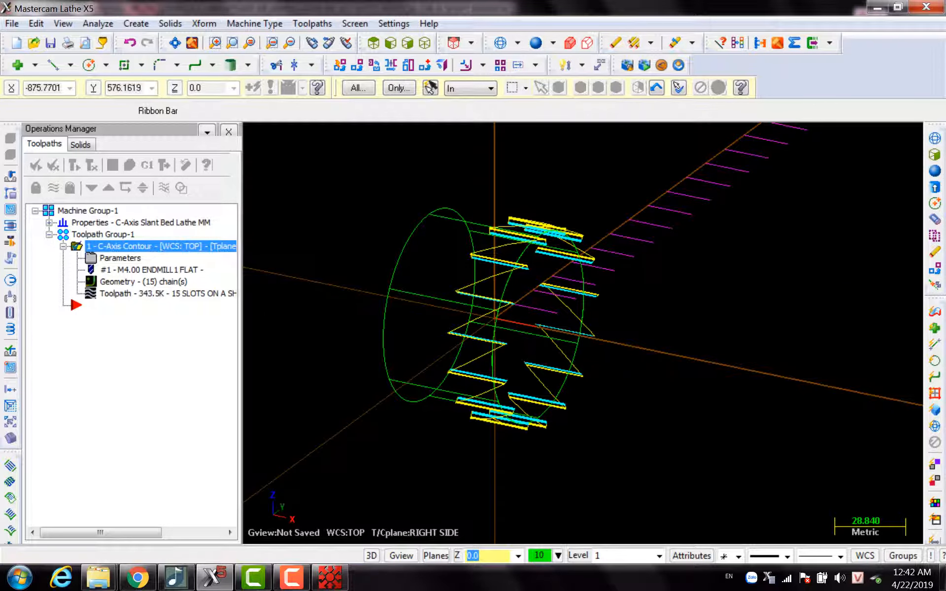